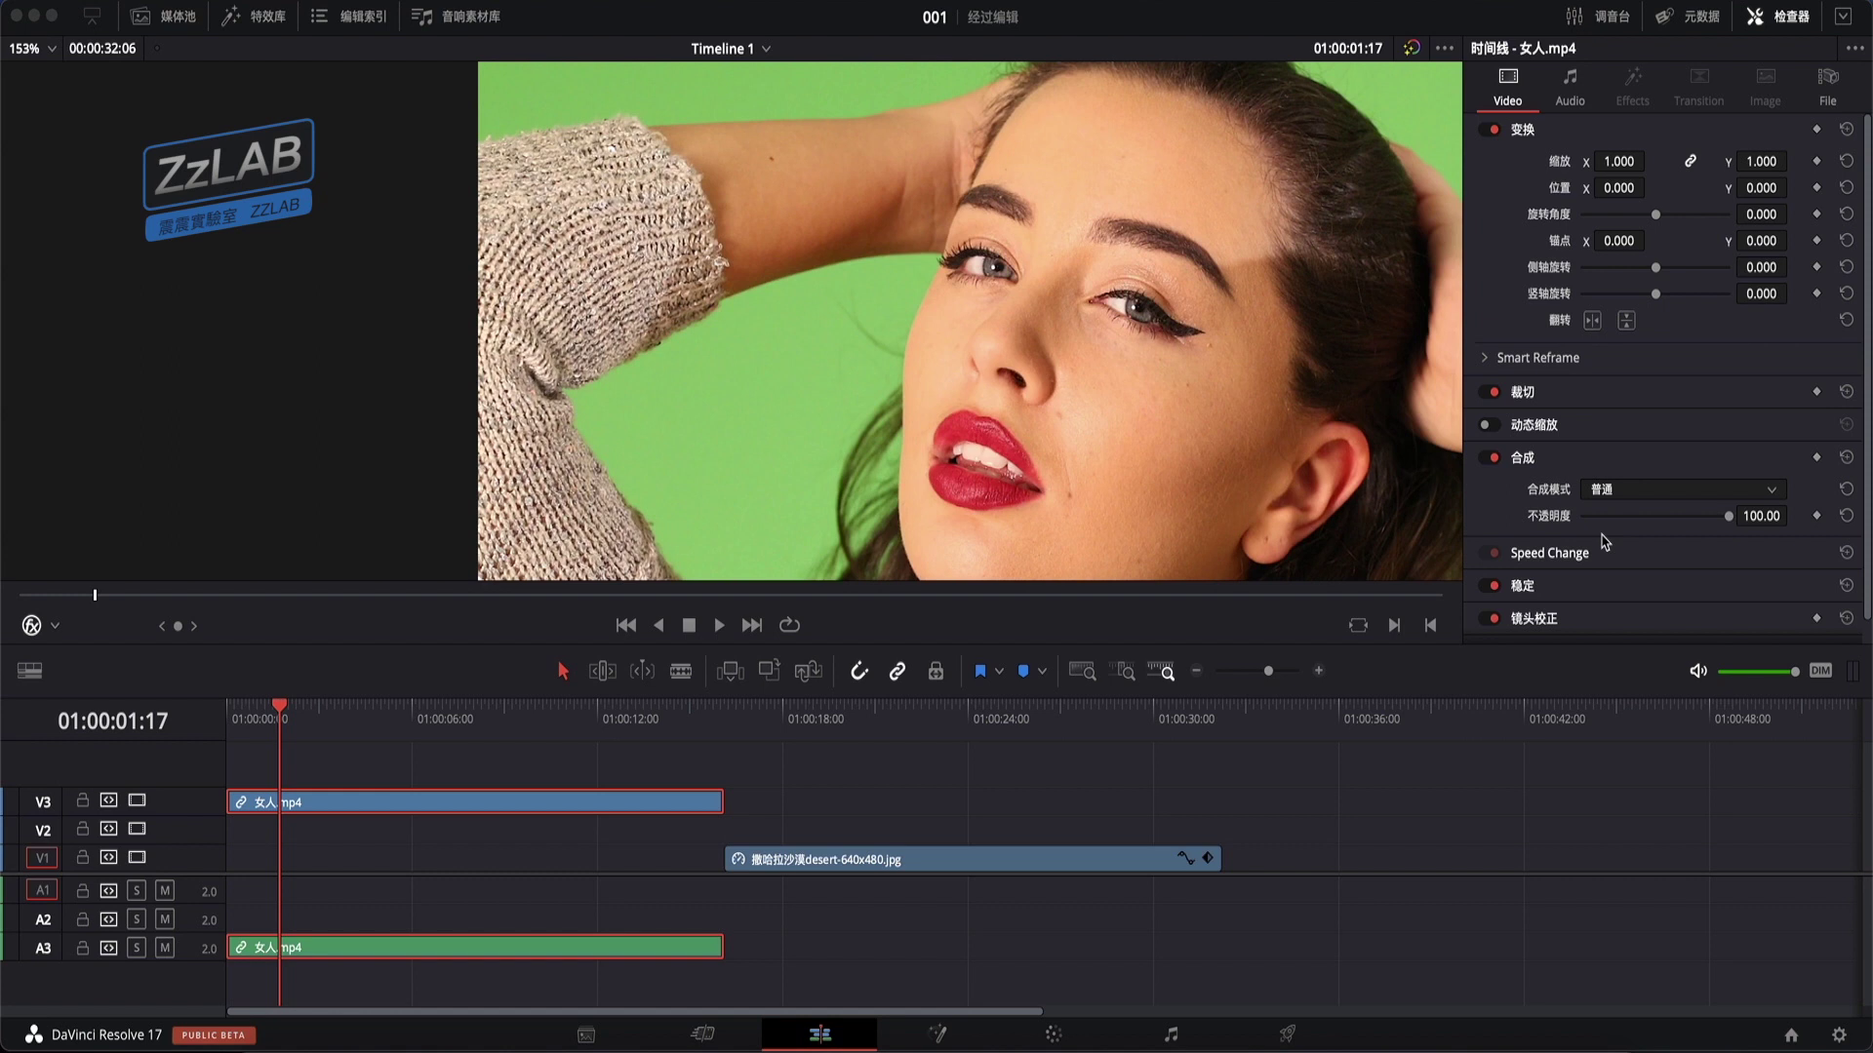
Scrub to a later frame of the woman clip and zoom and pan the viewer to inspect it
left_click_drag(292, 717, 582, 716)
scroll(861, 424, "down", 3)
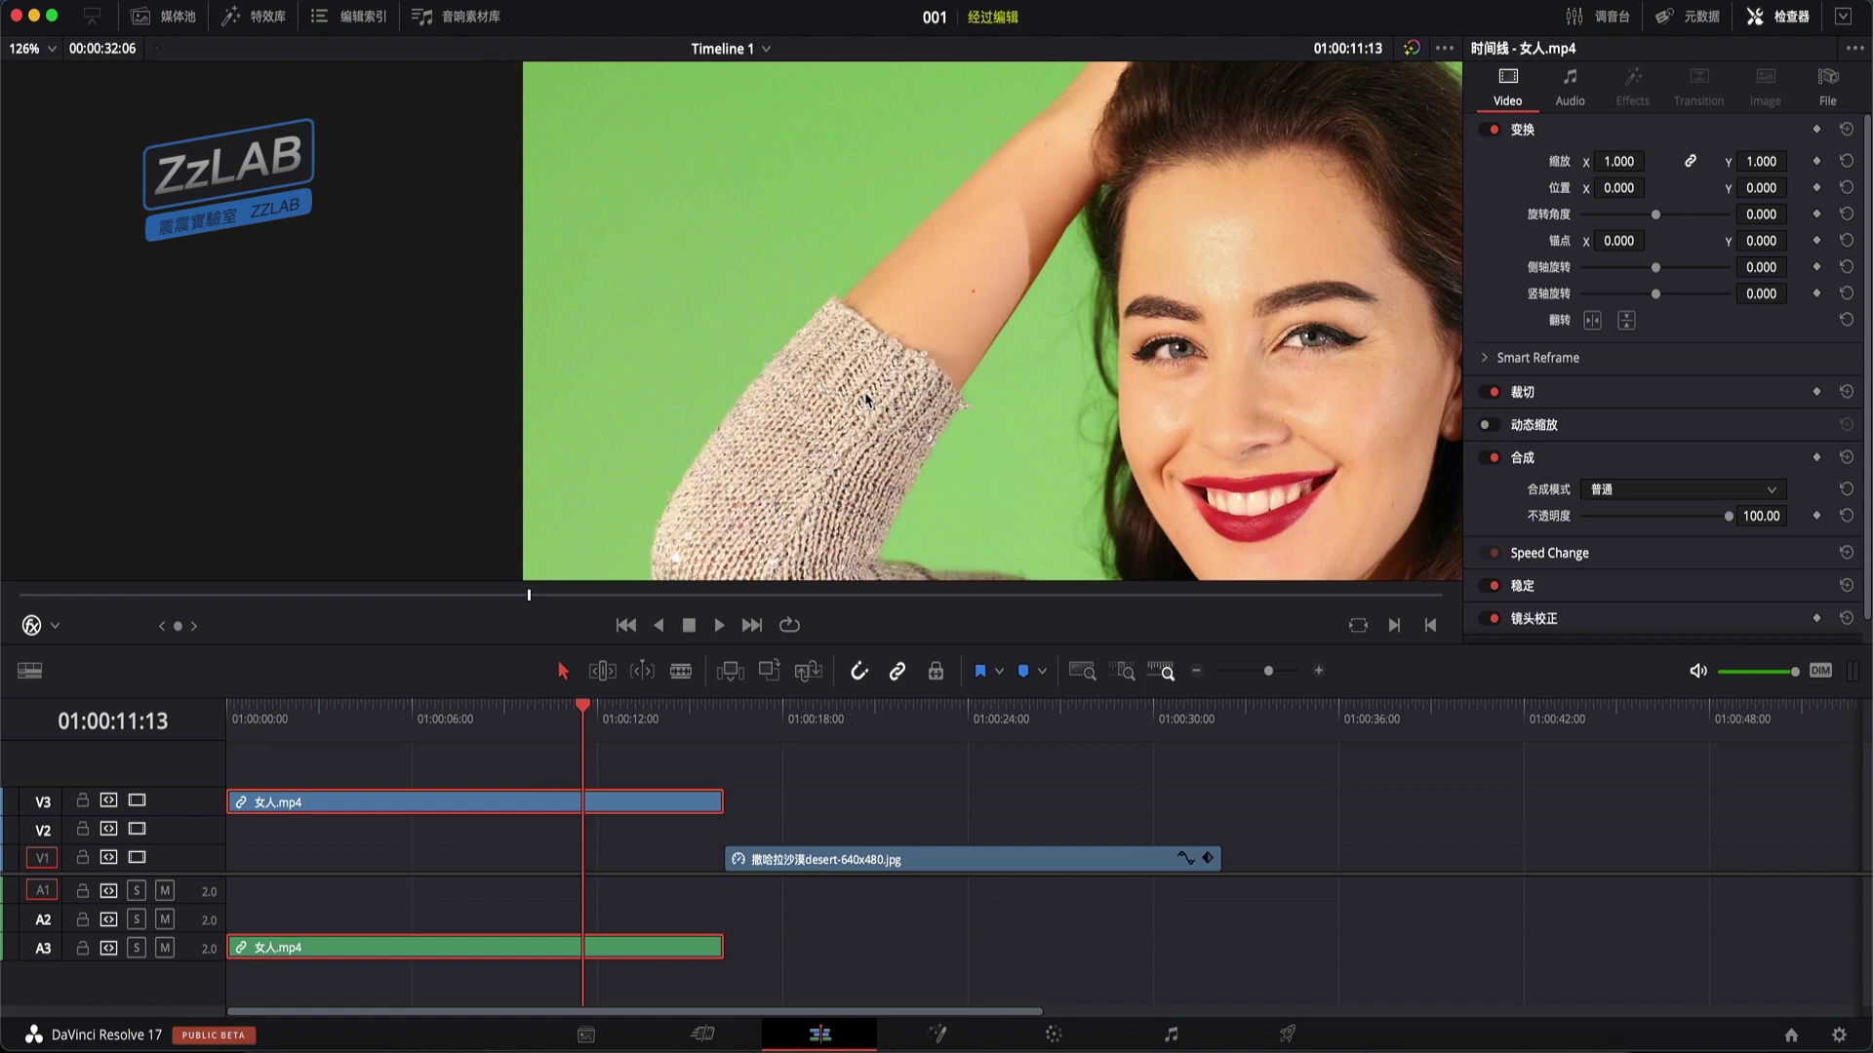
scroll(863, 415, "down", 2)
scroll(866, 400, "down", 2)
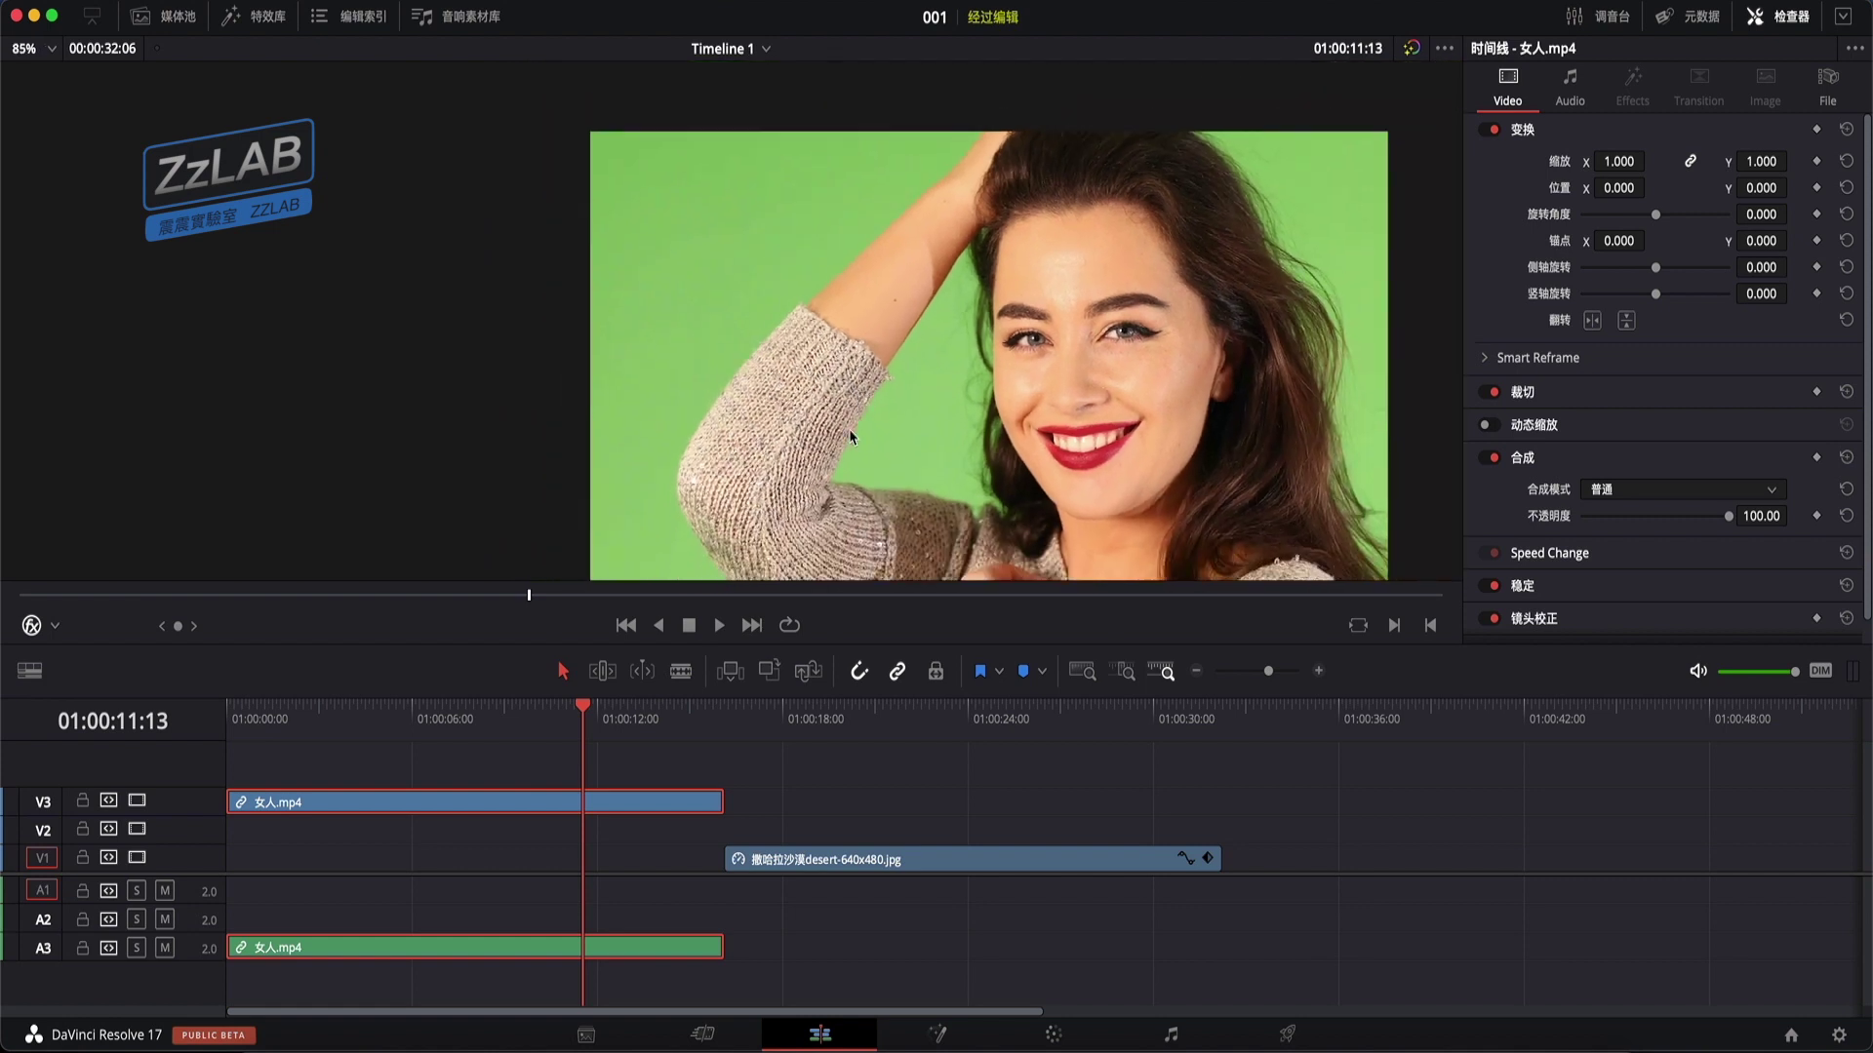
left_click_drag(850, 436, 555, 382)
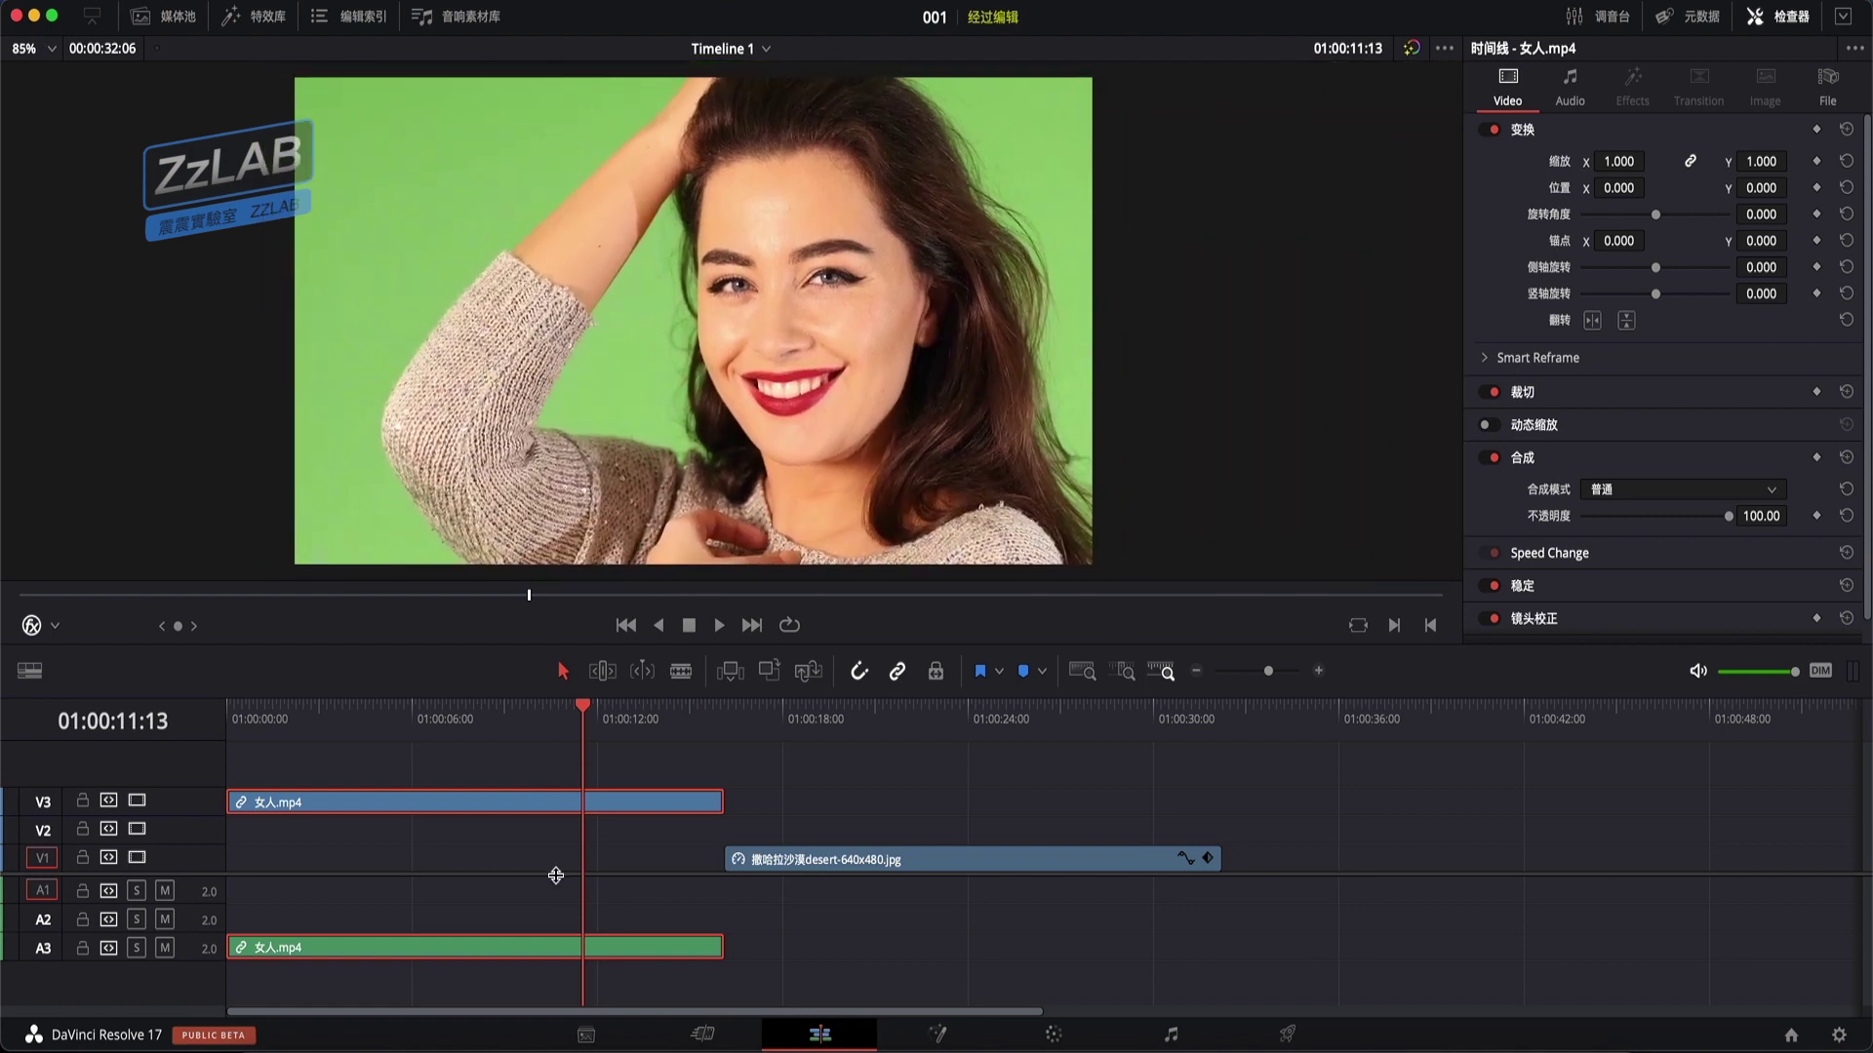
scroll(781, 436, "up", 1)
scroll(781, 435, "up", 1)
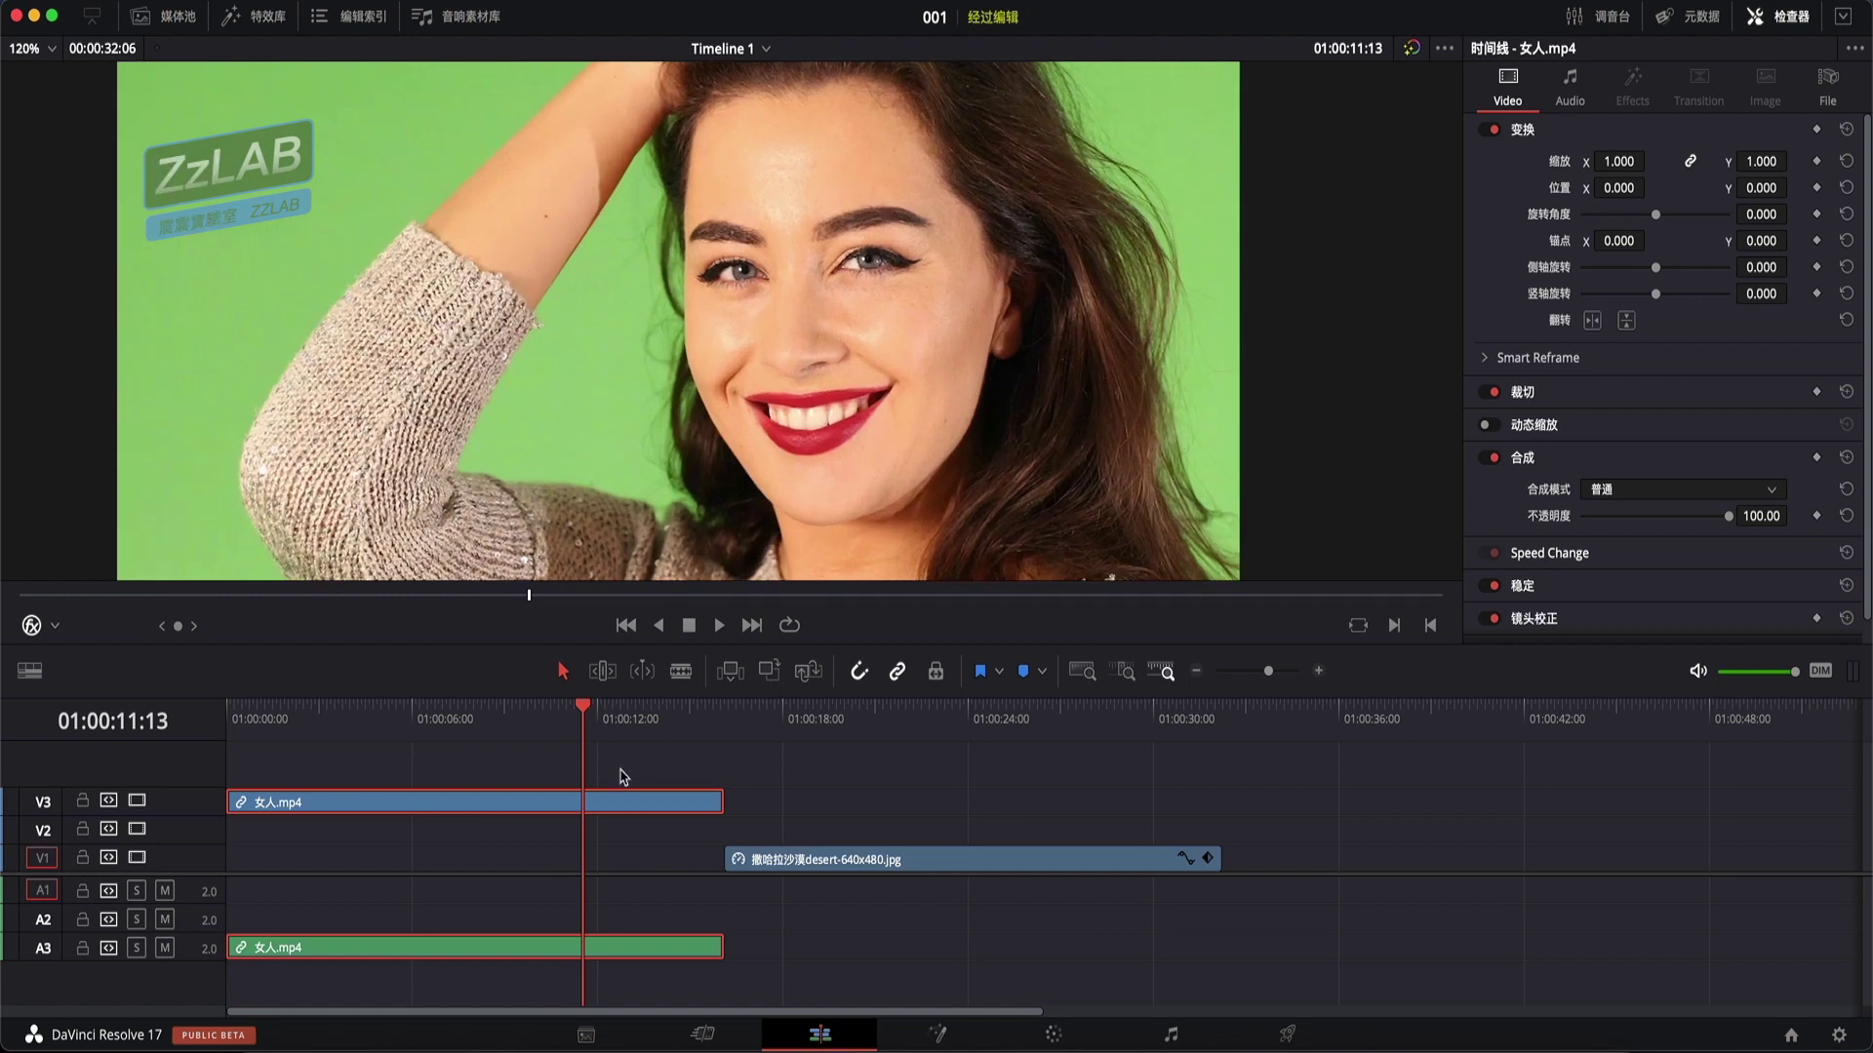
mouse_move(698, 418)
left_mouse_down()
mouse_move(969, 431)
mouse_move(739, 291)
mouse_move(844, 396)
left_mouse_up()
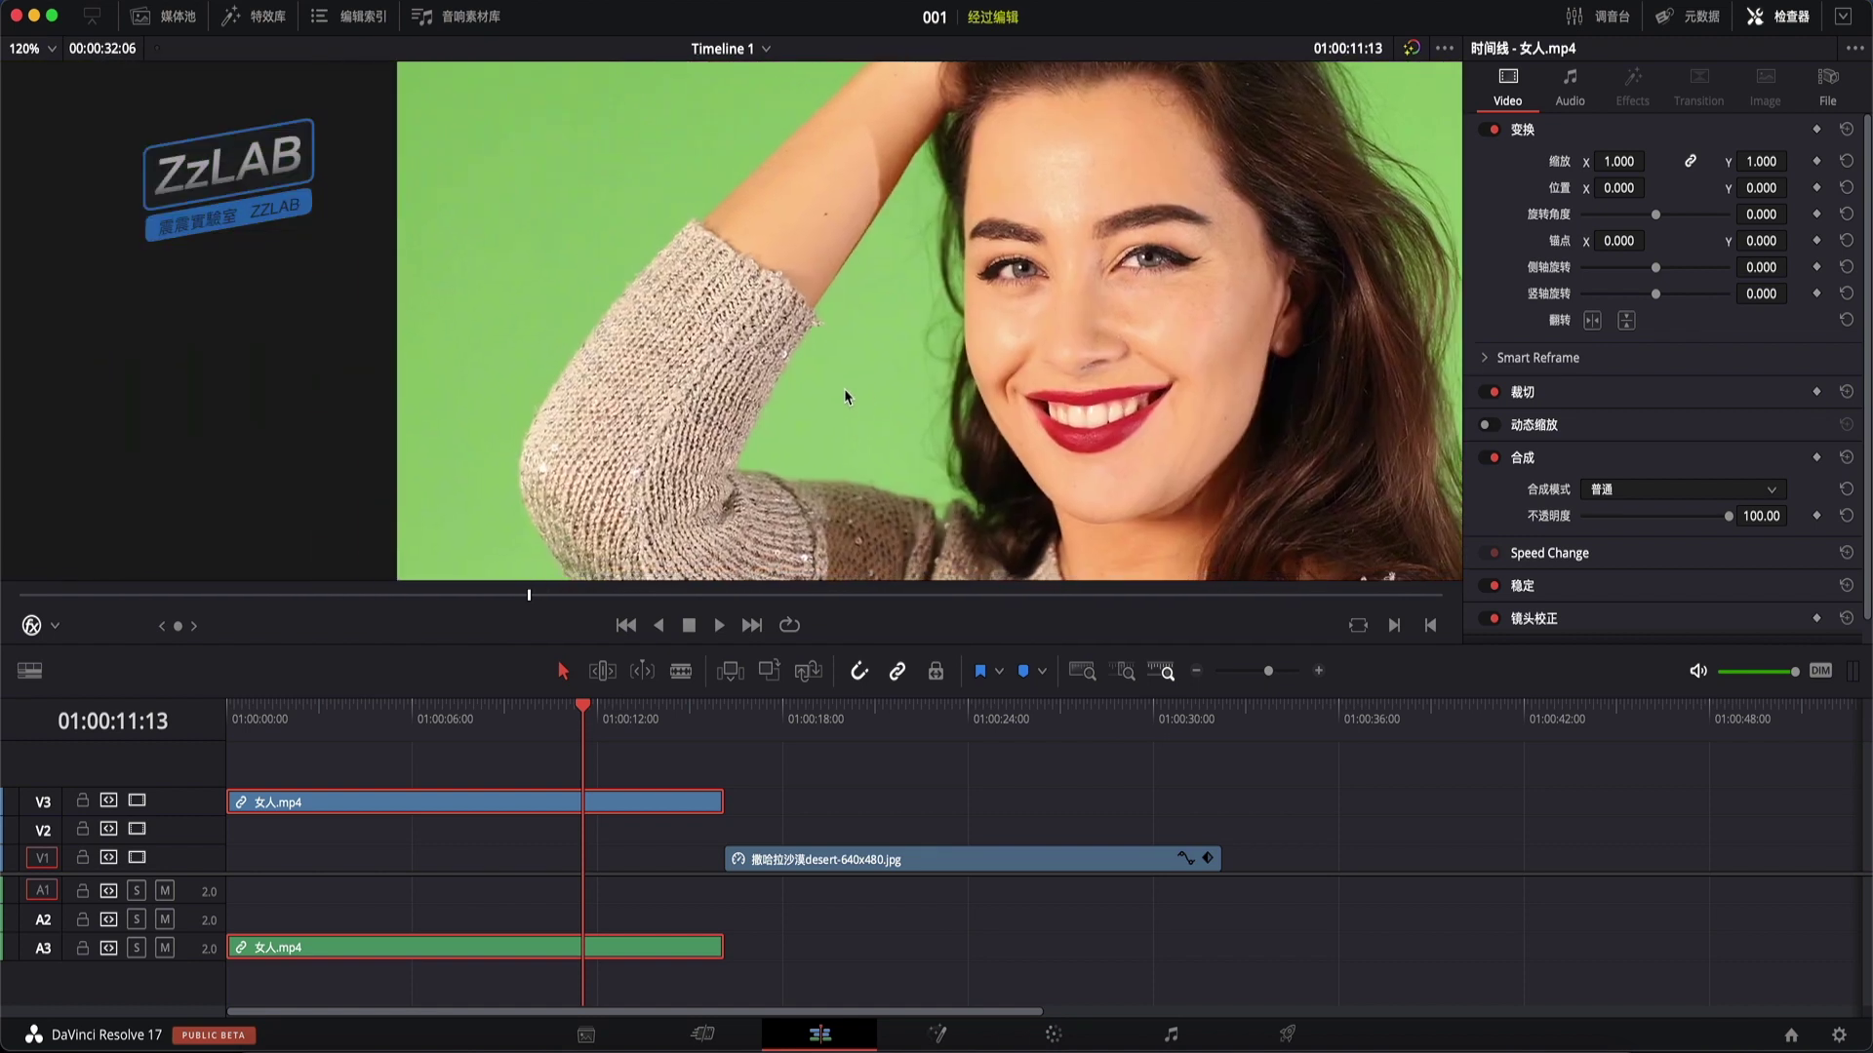
Preview the woman clip on its own, then scrub back near 12 seconds and forward to the desert image
double_click(561, 807)
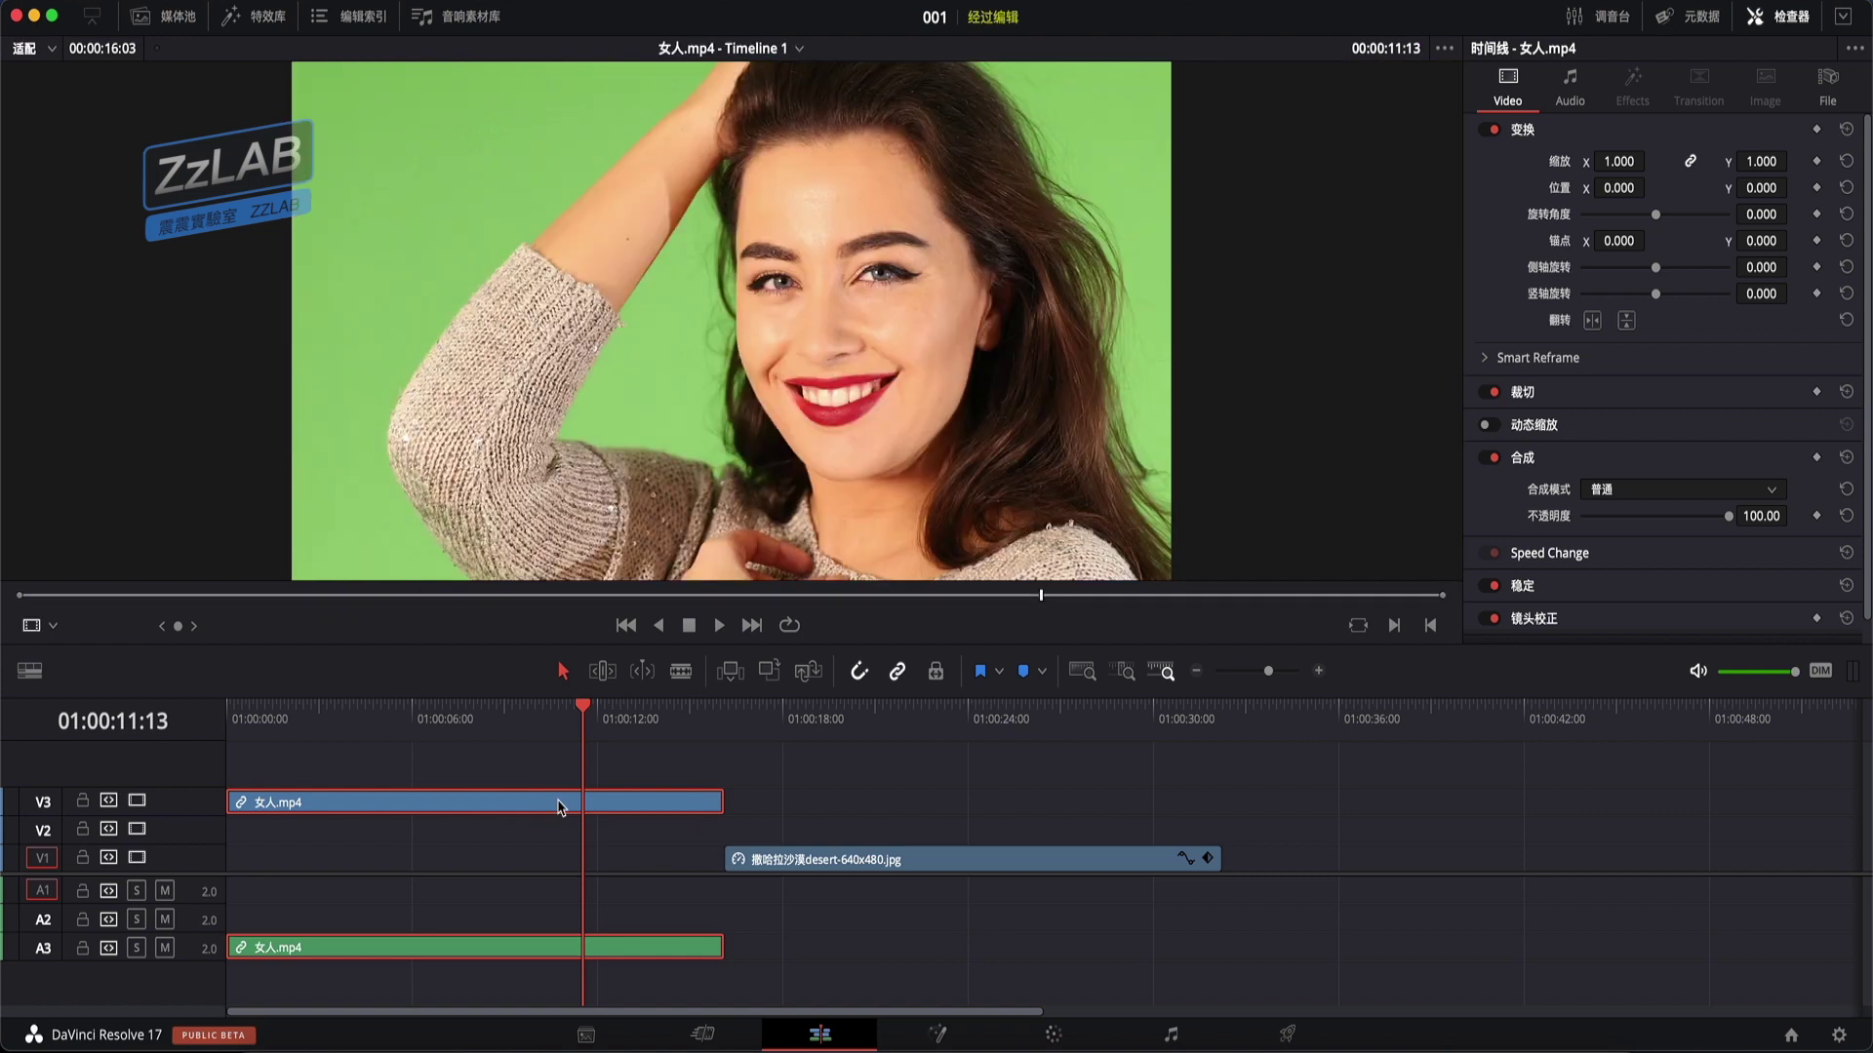
scroll(680, 387, "up", 2)
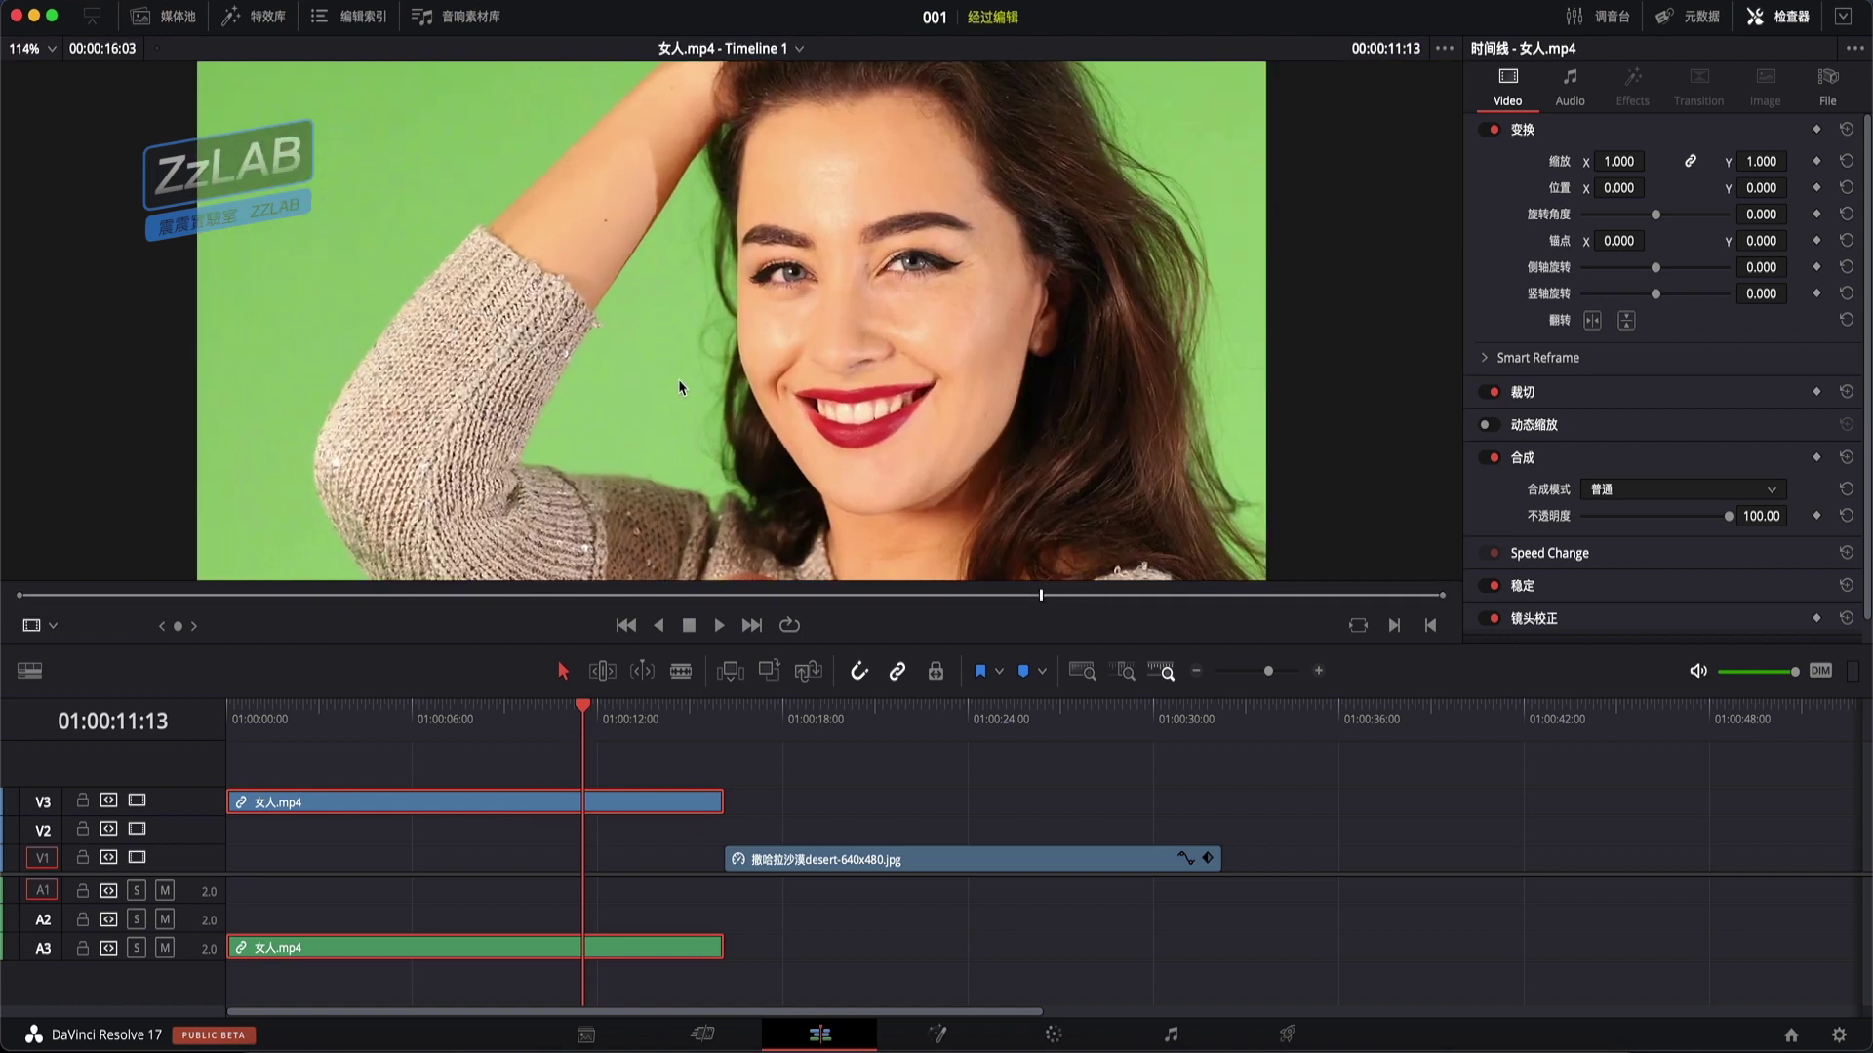
scroll(680, 387, "up", 2)
scroll(680, 387, "up", 2)
scroll(680, 388, "up", 2)
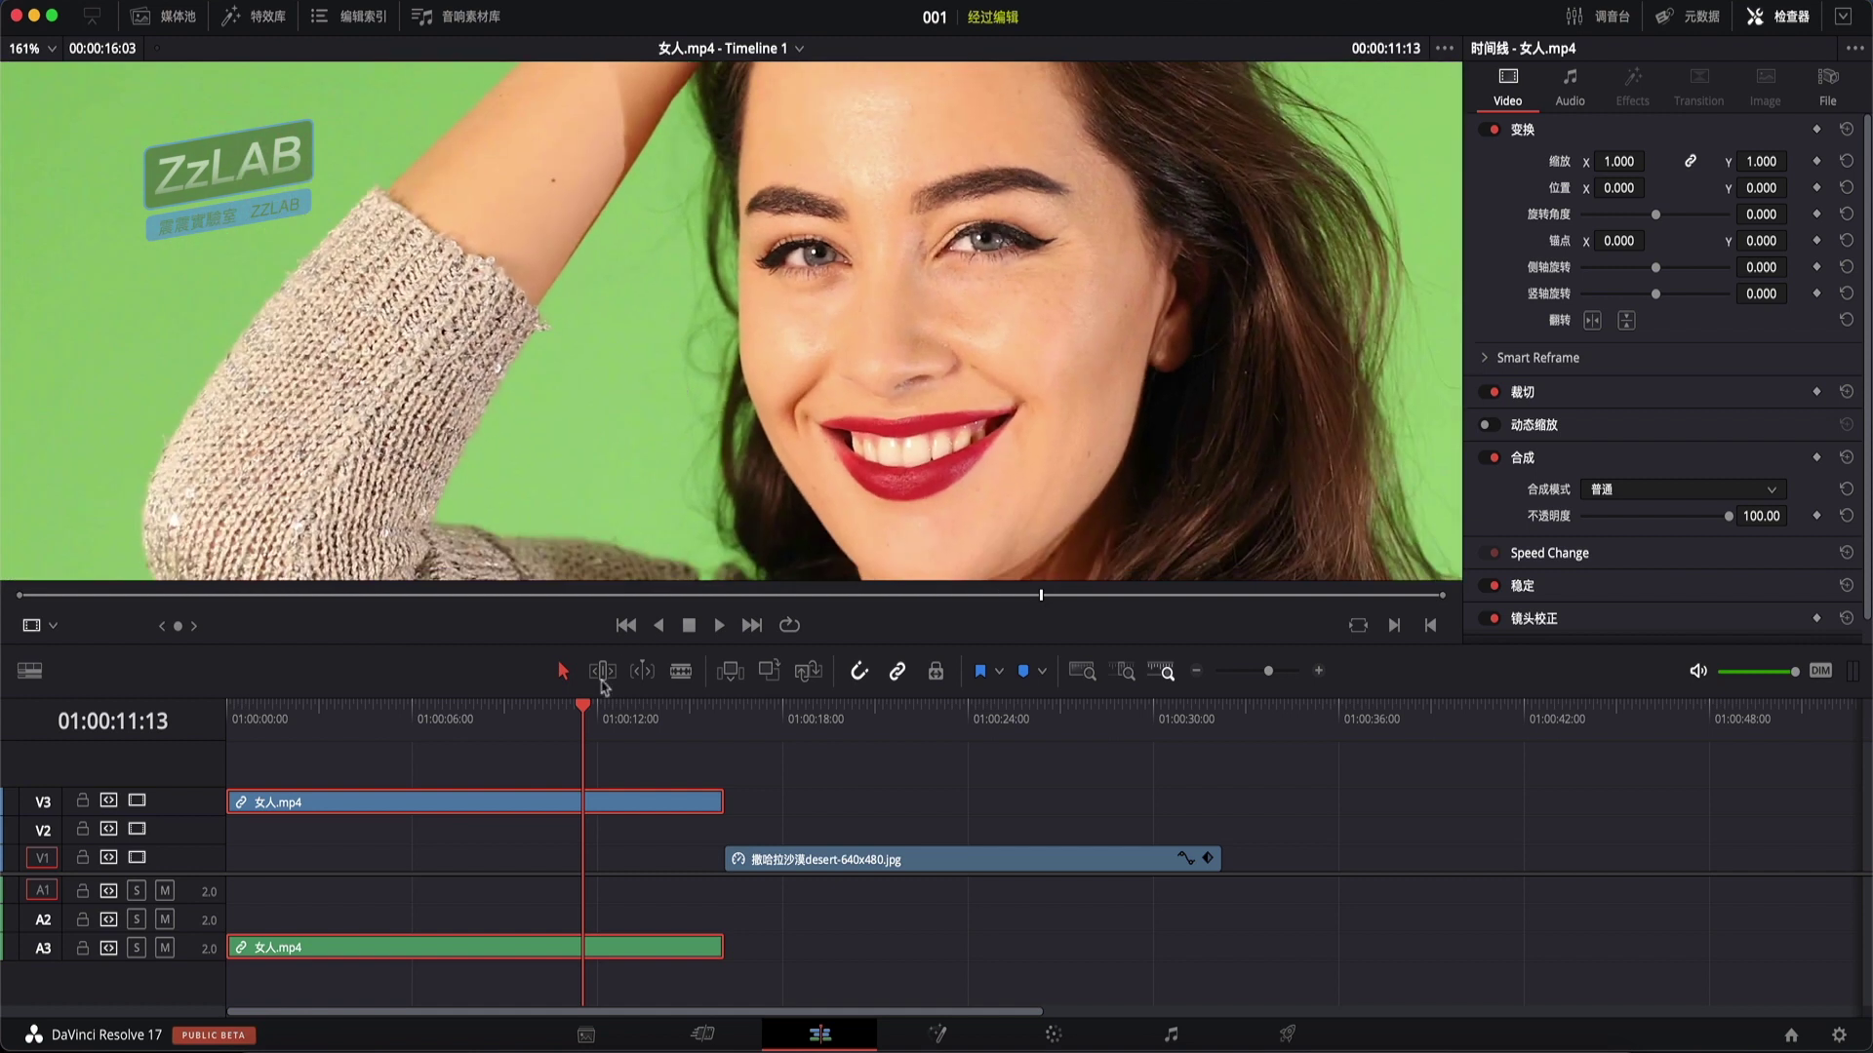
left_click_drag(596, 712, 616, 722)
left_click_drag(809, 726, 983, 727)
scroll(931, 463, "down", 2)
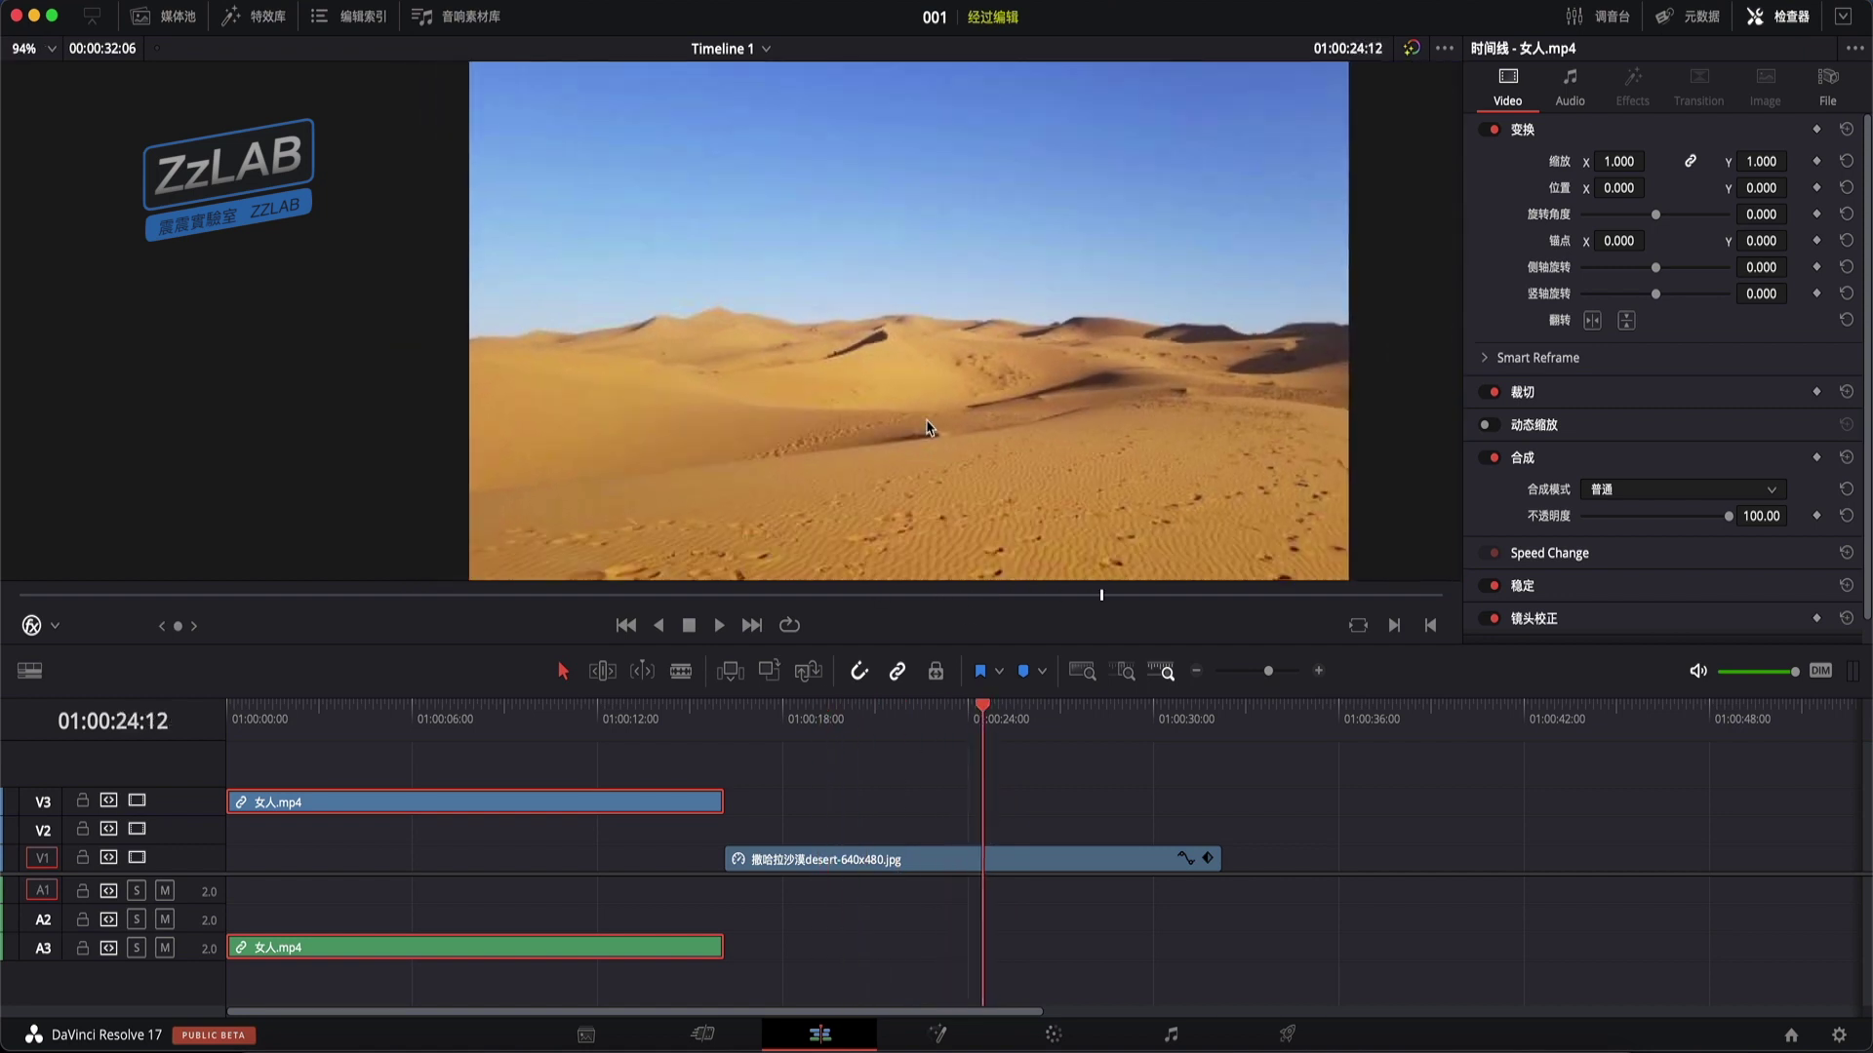
Preview the desert background image alone, then reselect the woman's video and audio clips
left_click(960, 854)
double_click(959, 855)
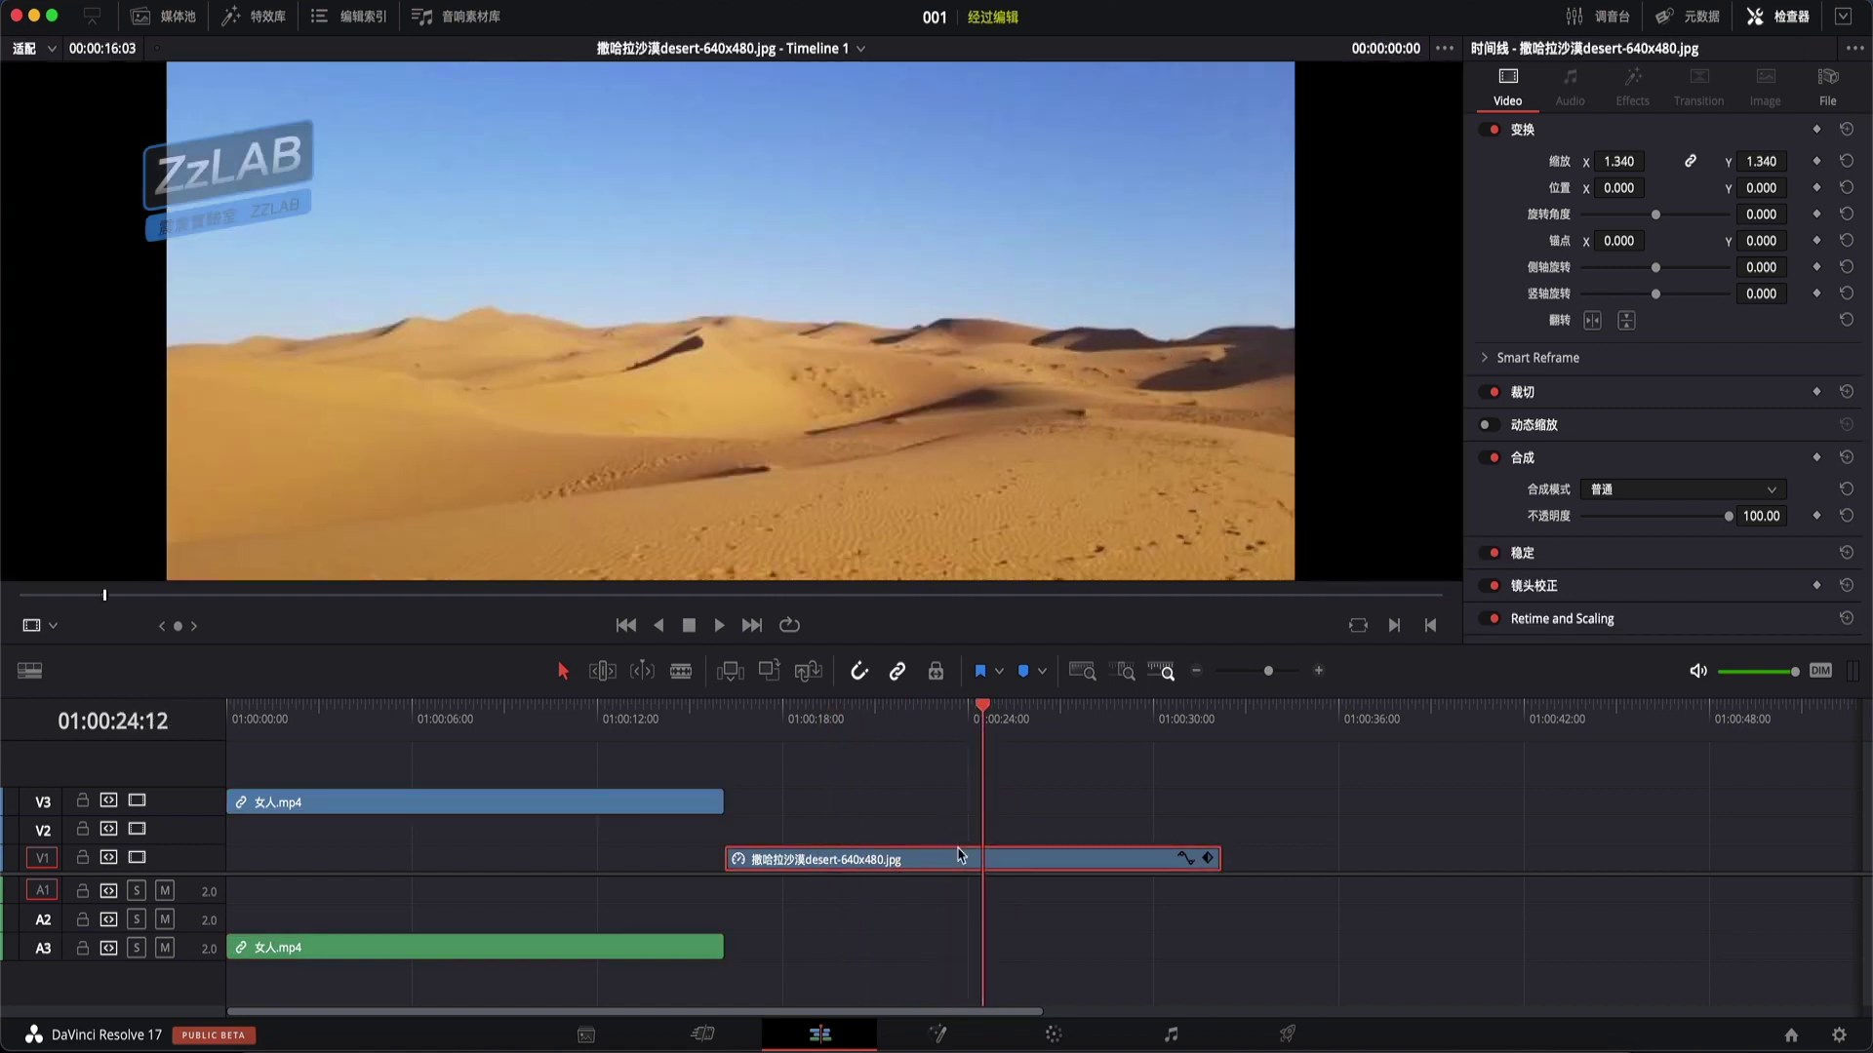
scroll(653, 440, "down", 2)
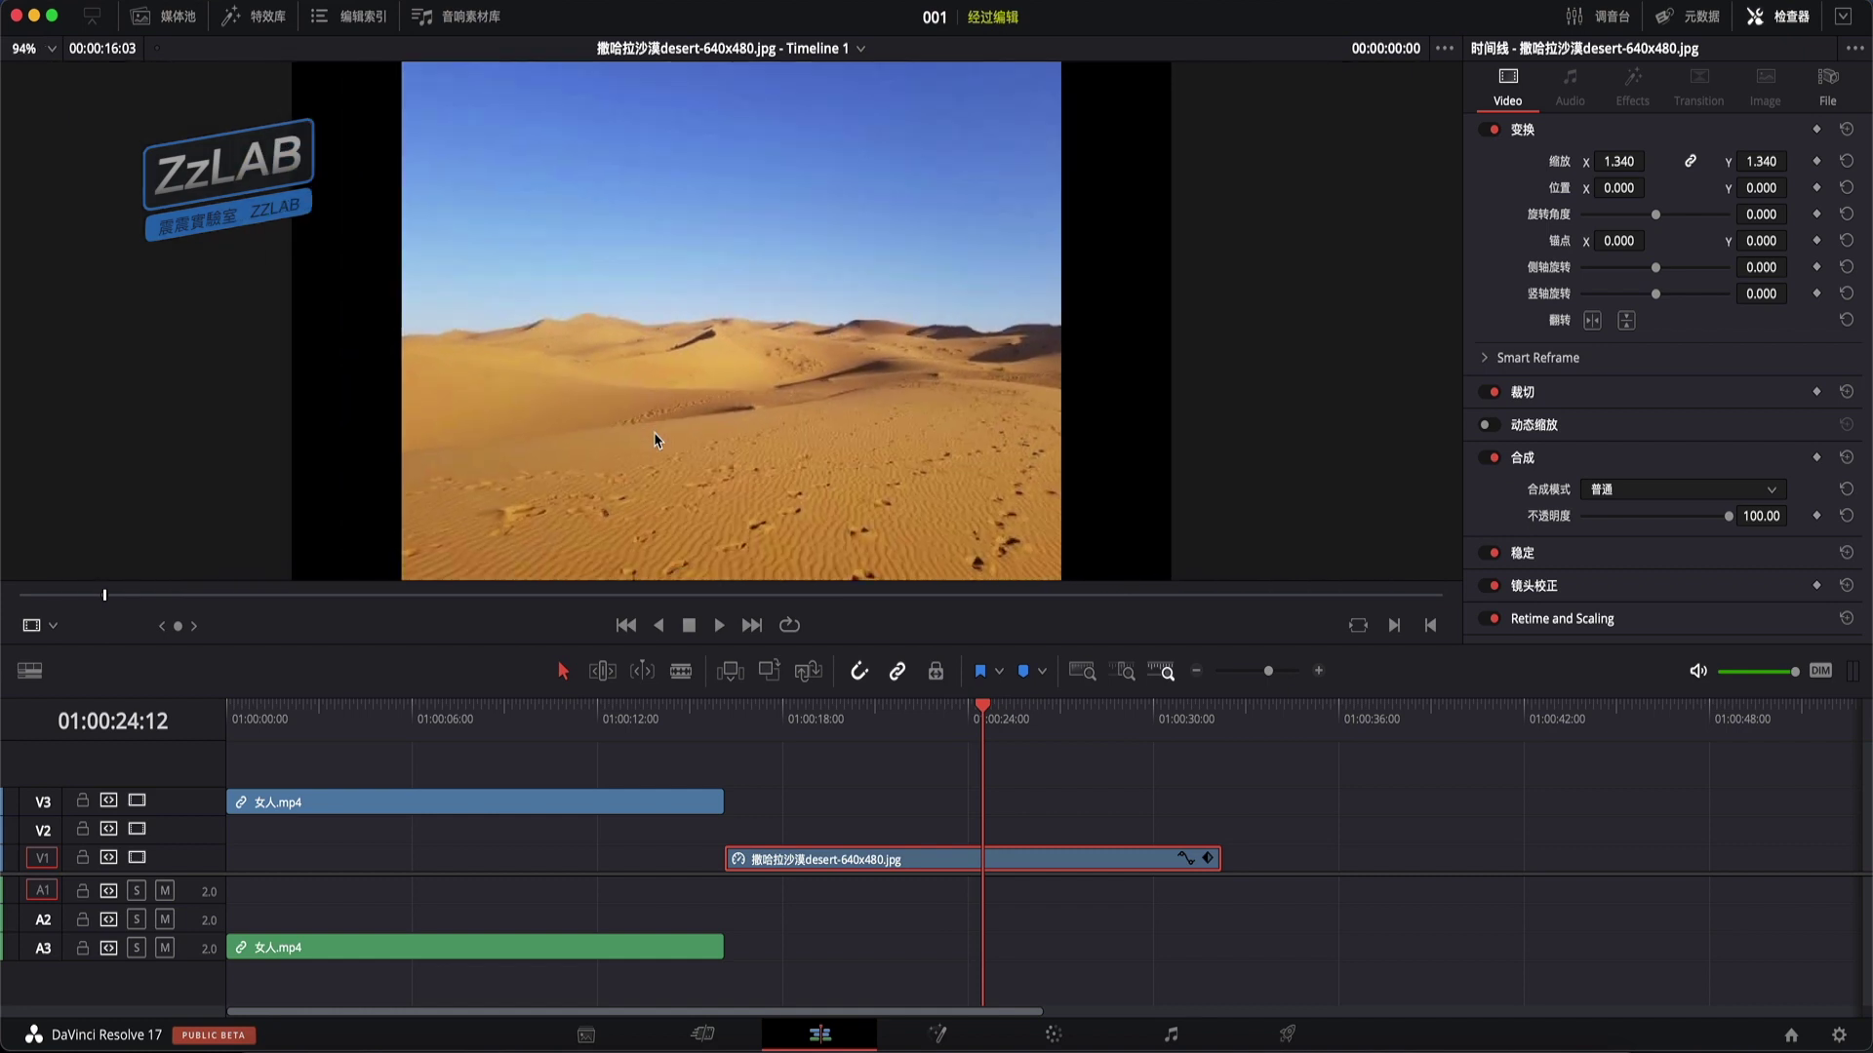
scroll(654, 441, "up", 1)
scroll(654, 441, "up", 1)
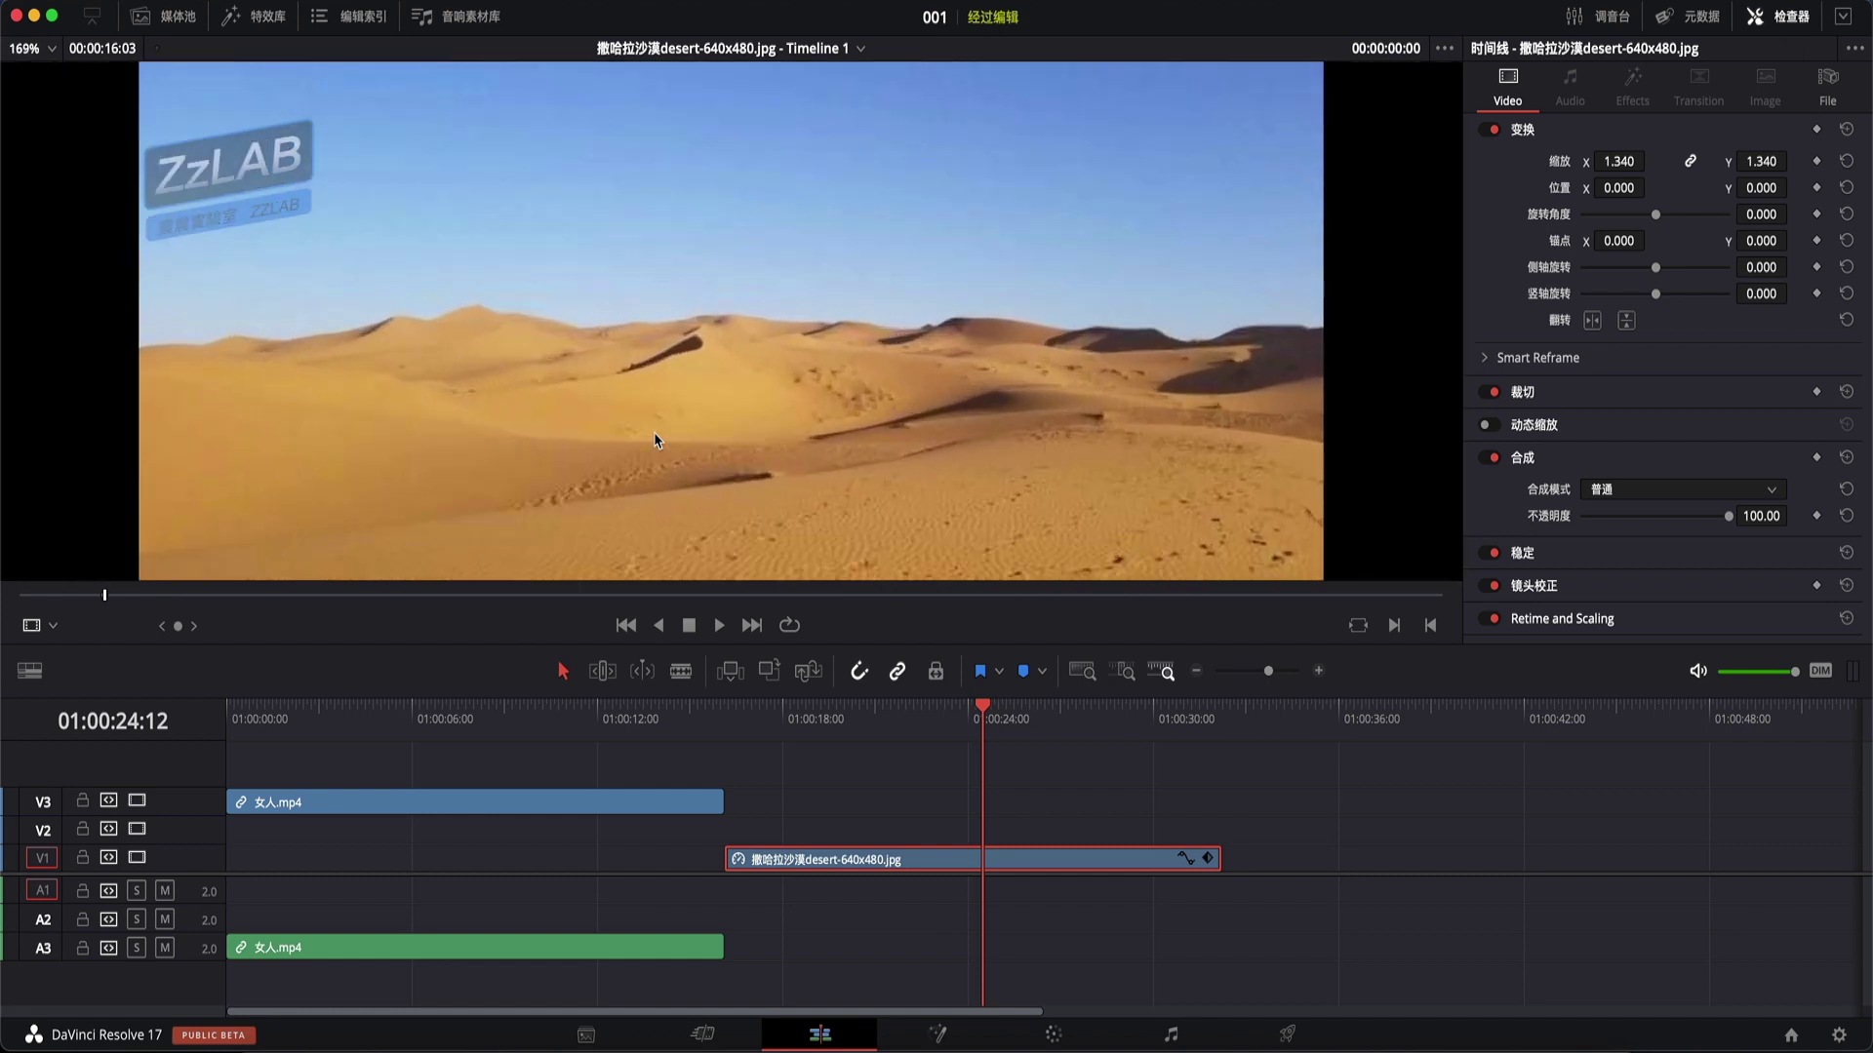
scroll(678, 537, "down", 1)
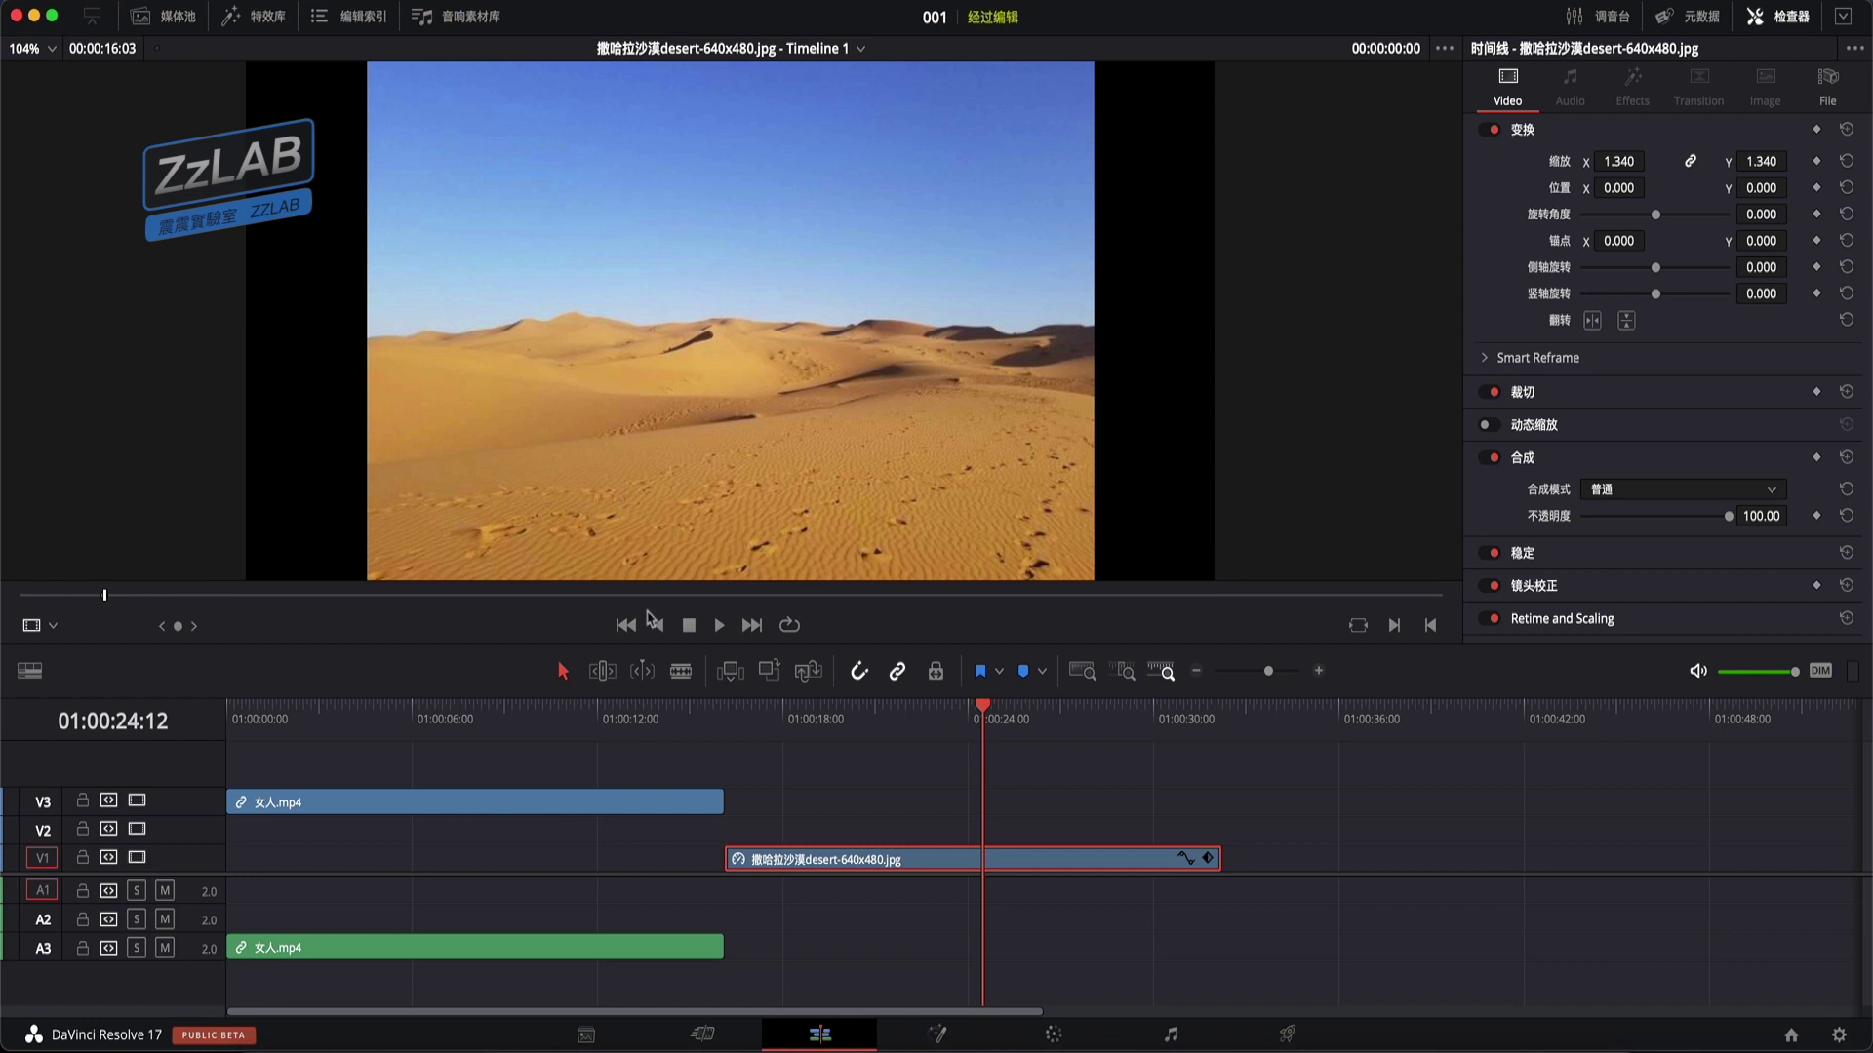
left_click(499, 722)
left_click(488, 816)
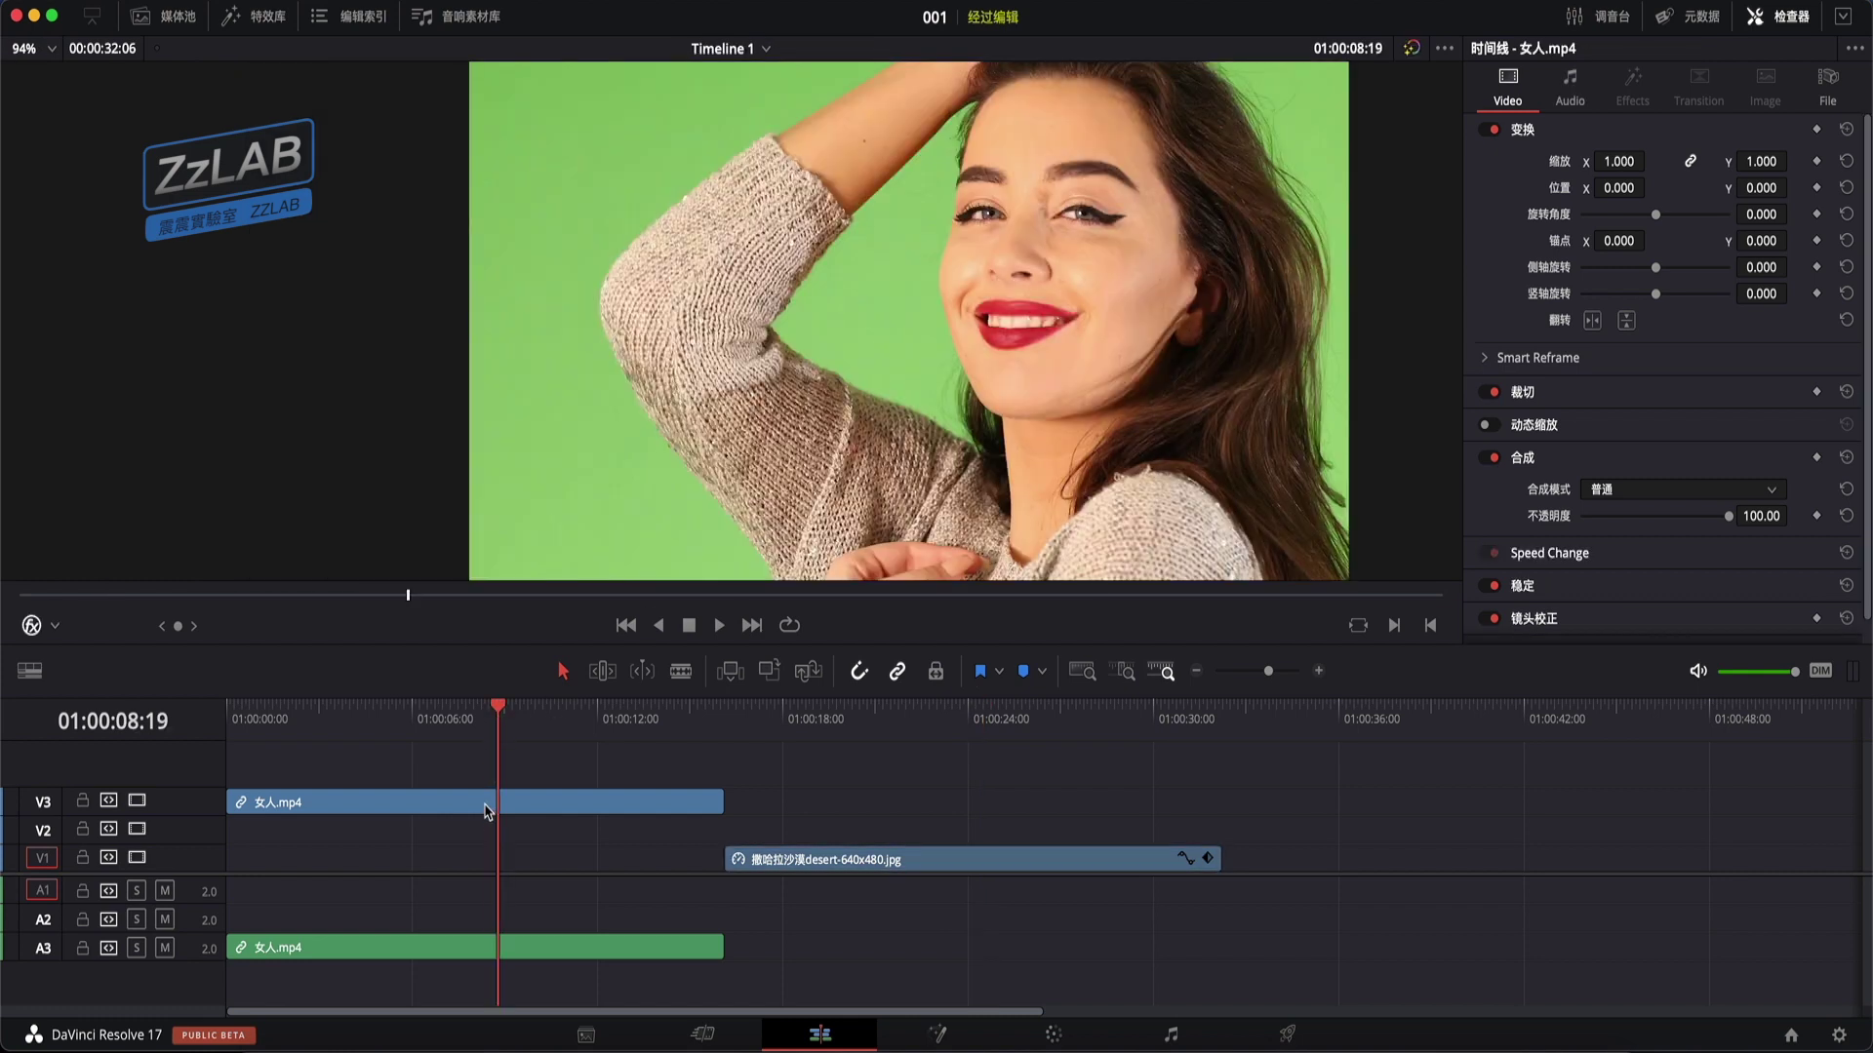
left_click(489, 809)
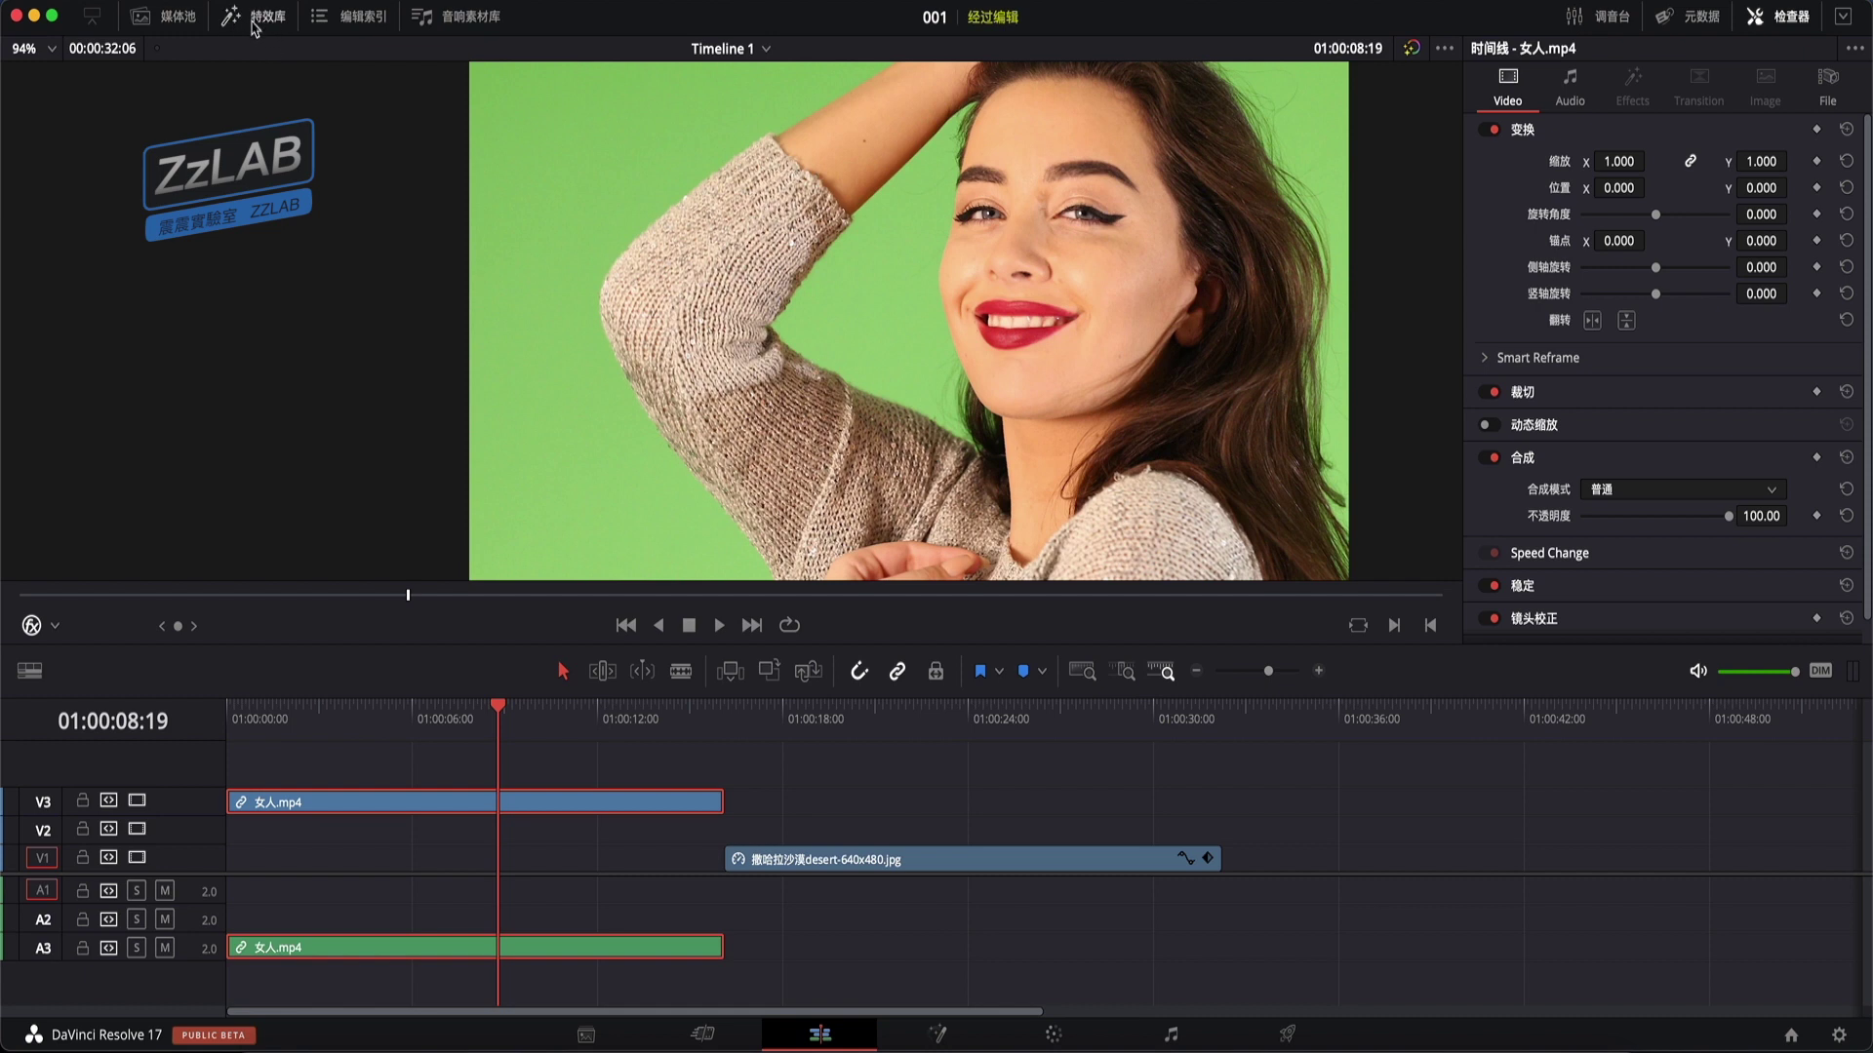
Drag 3D Keyer from the Effects Library's Open FX filters onto the woman clip on V3
left_click(253, 24)
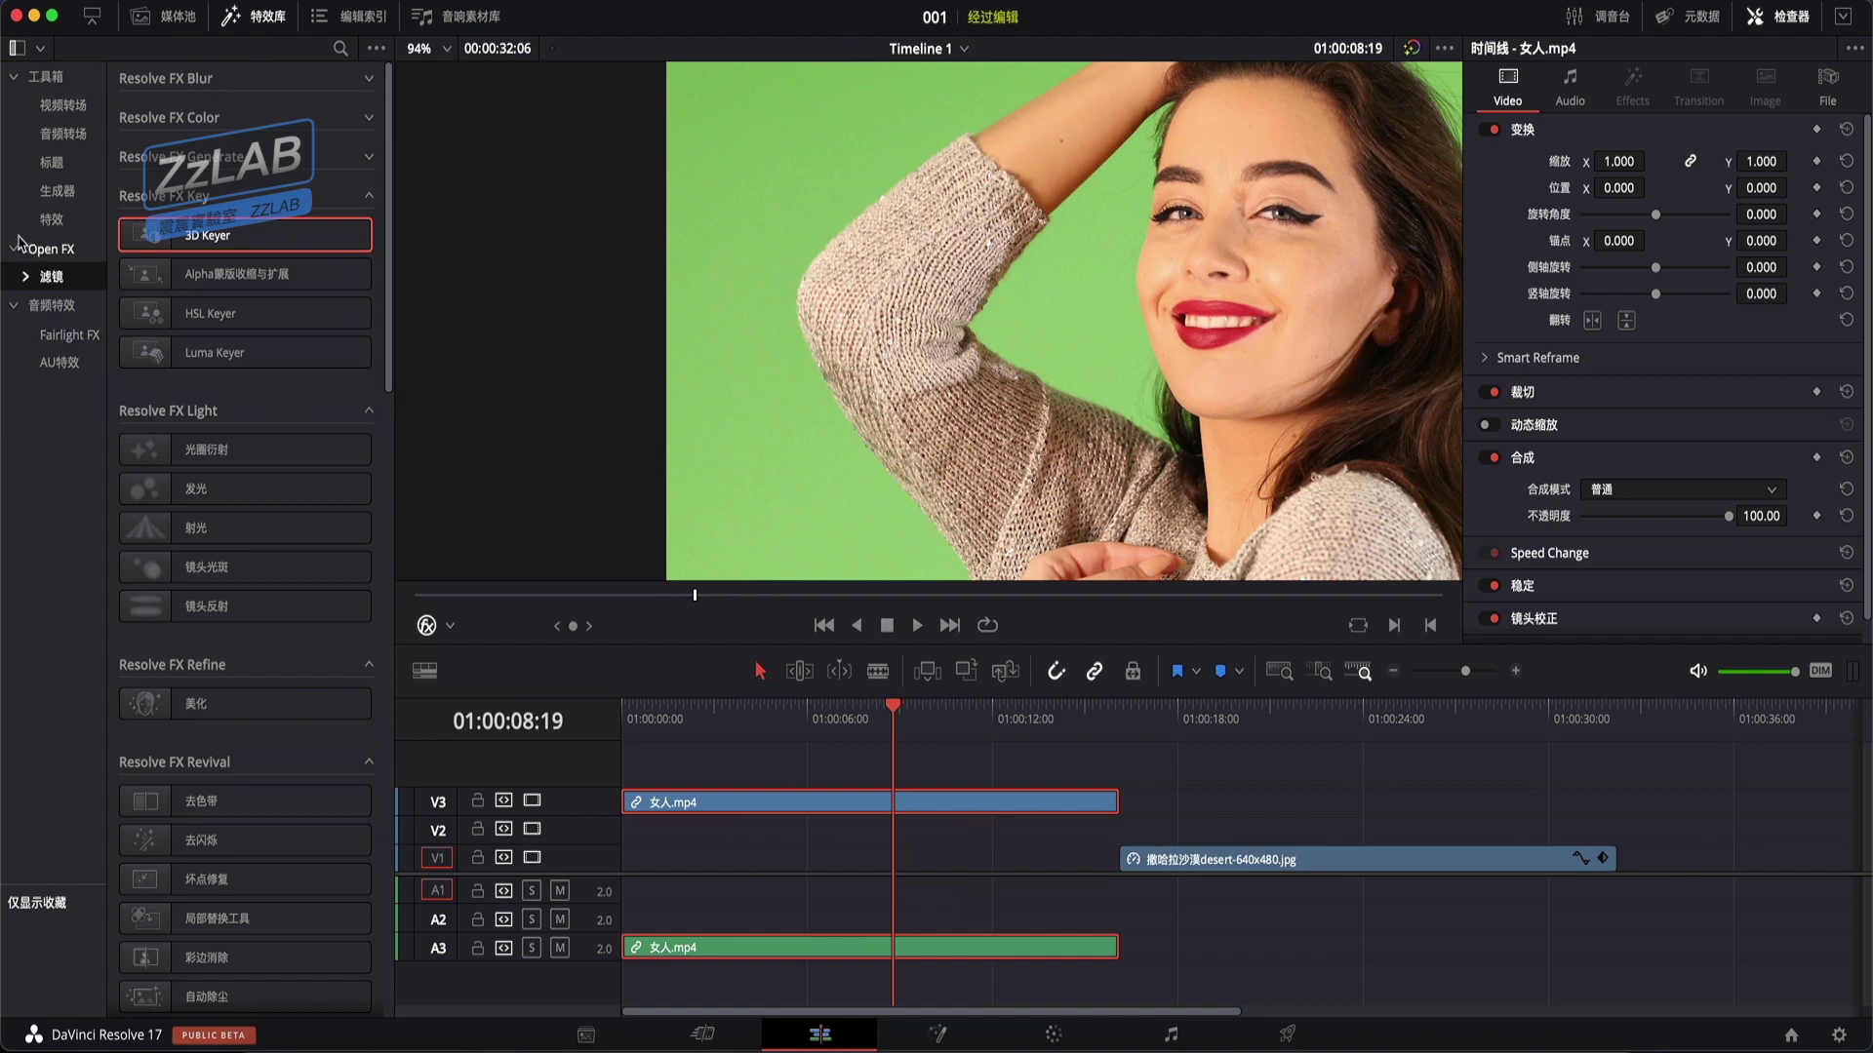
left_click(20, 83)
left_click(17, 82)
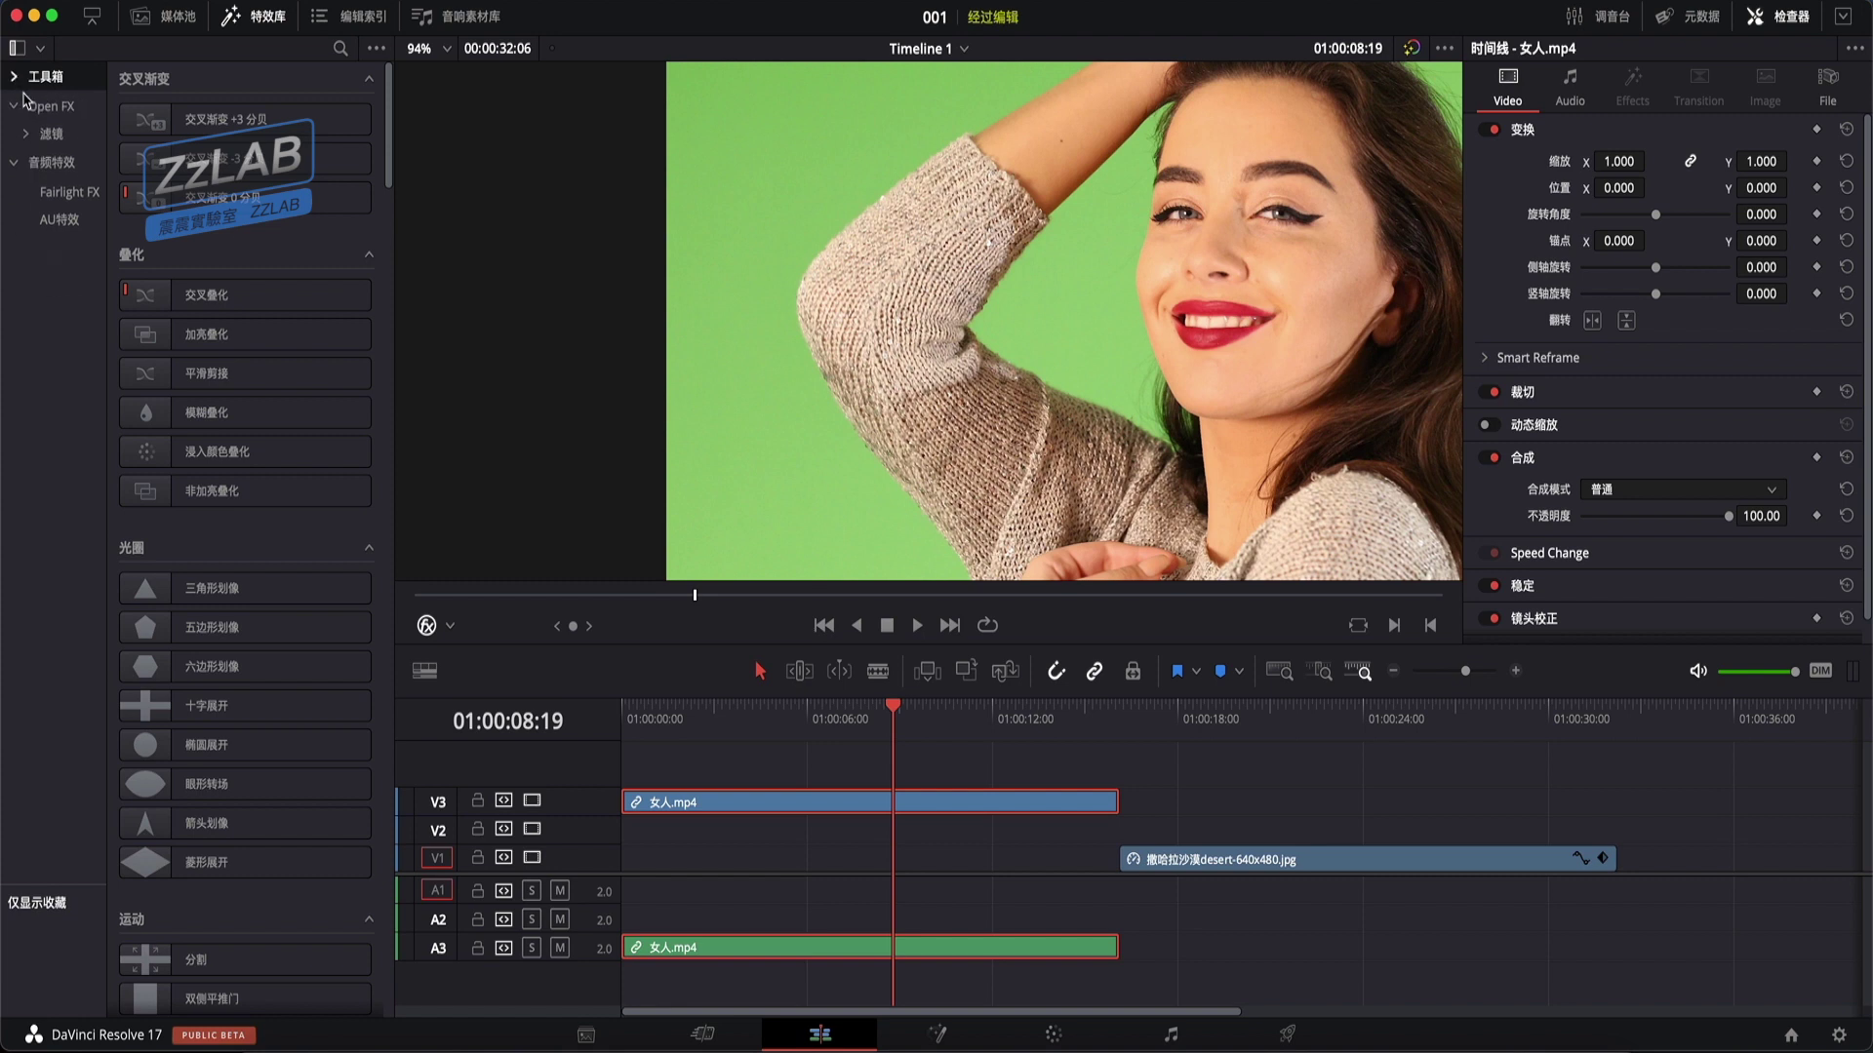
left_click(44, 109)
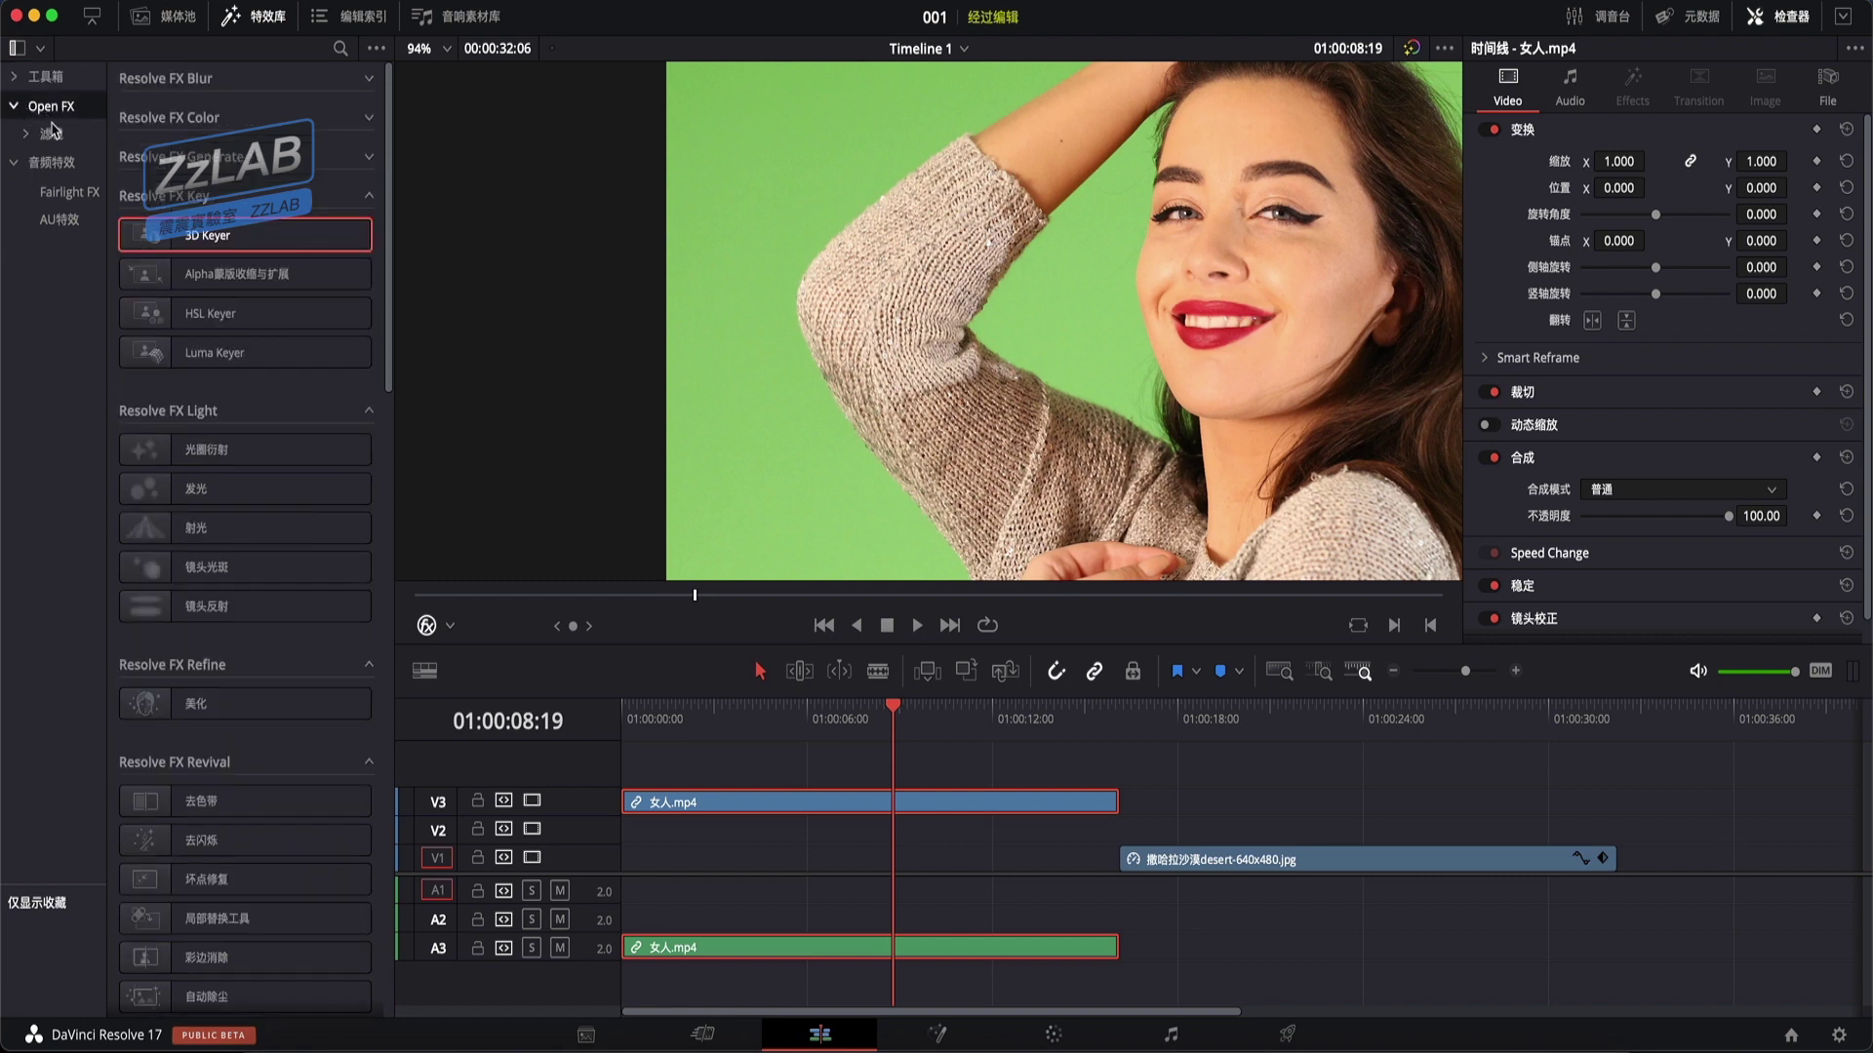
left_click(52, 133)
left_click(55, 115)
mouse_move(234, 249)
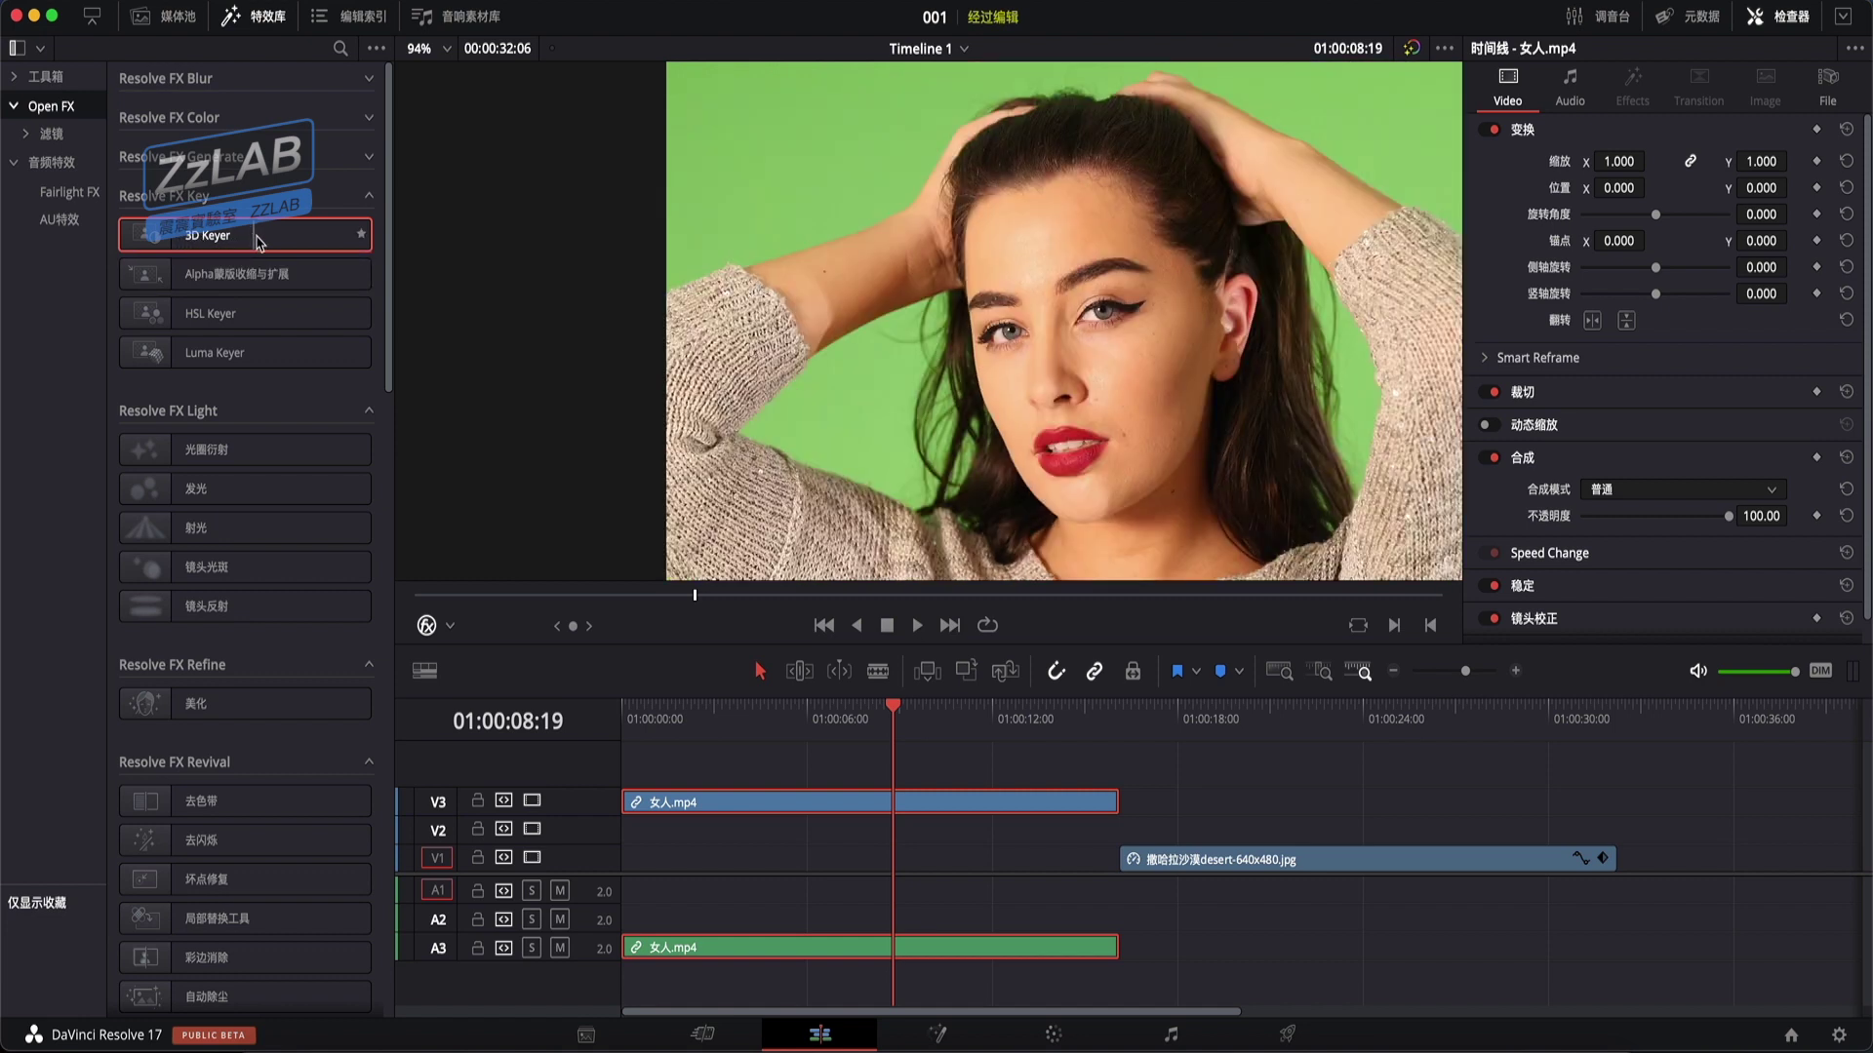
left_click_drag(259, 242, 786, 811)
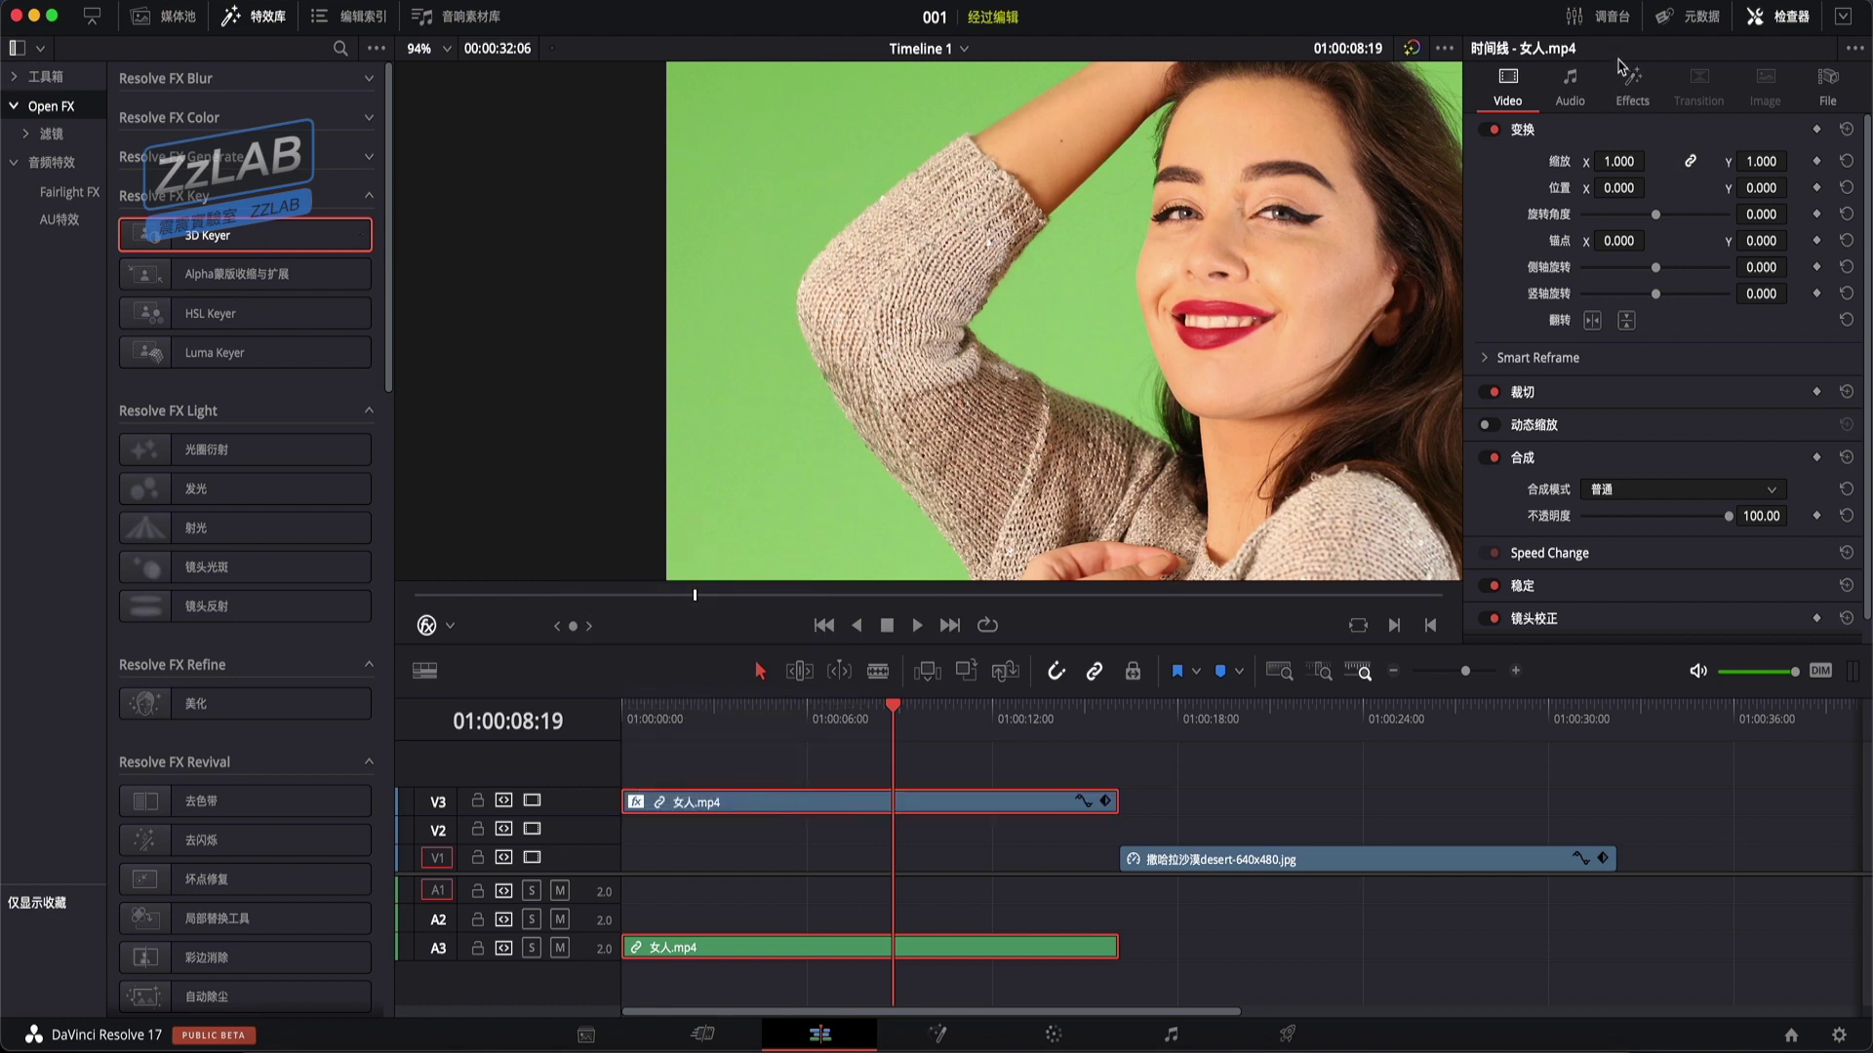
Show the woman clip's 3D Keyer settings in the Inspector's Effects tab
left_click(1797, 26)
left_click(1798, 26)
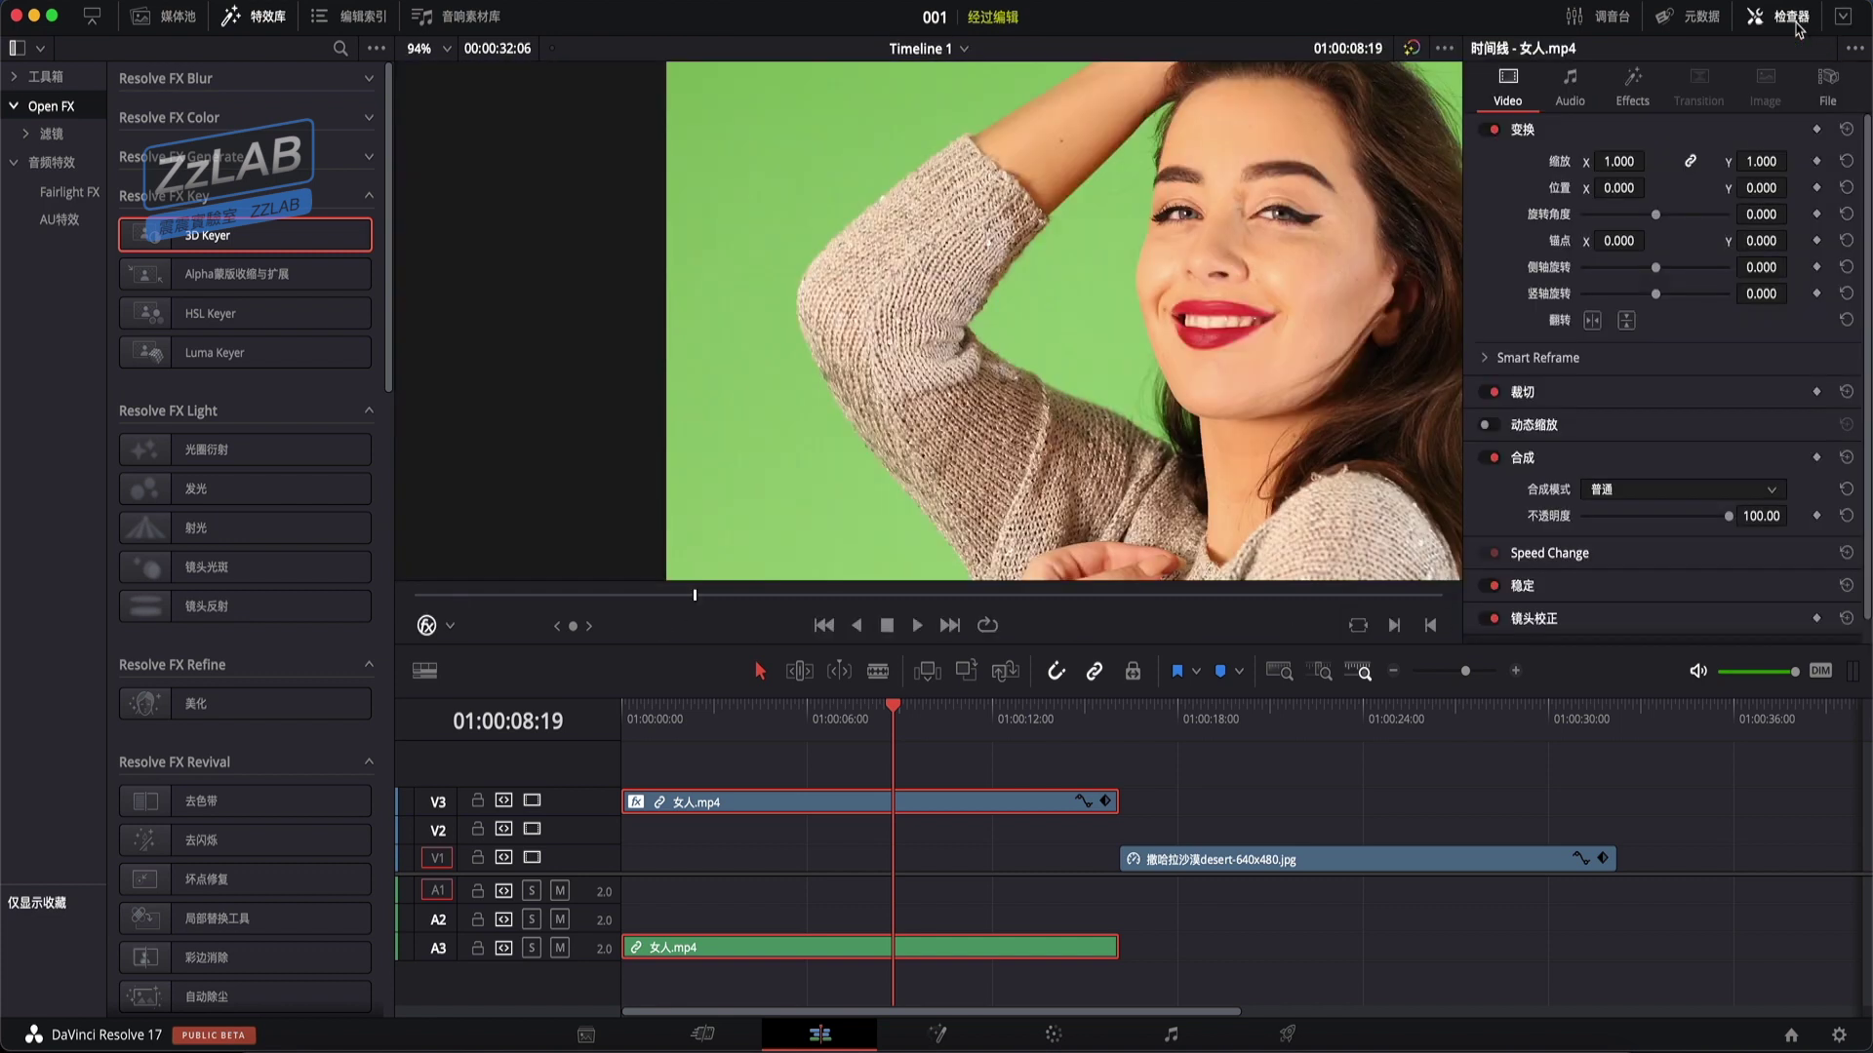
left_click(1638, 94)
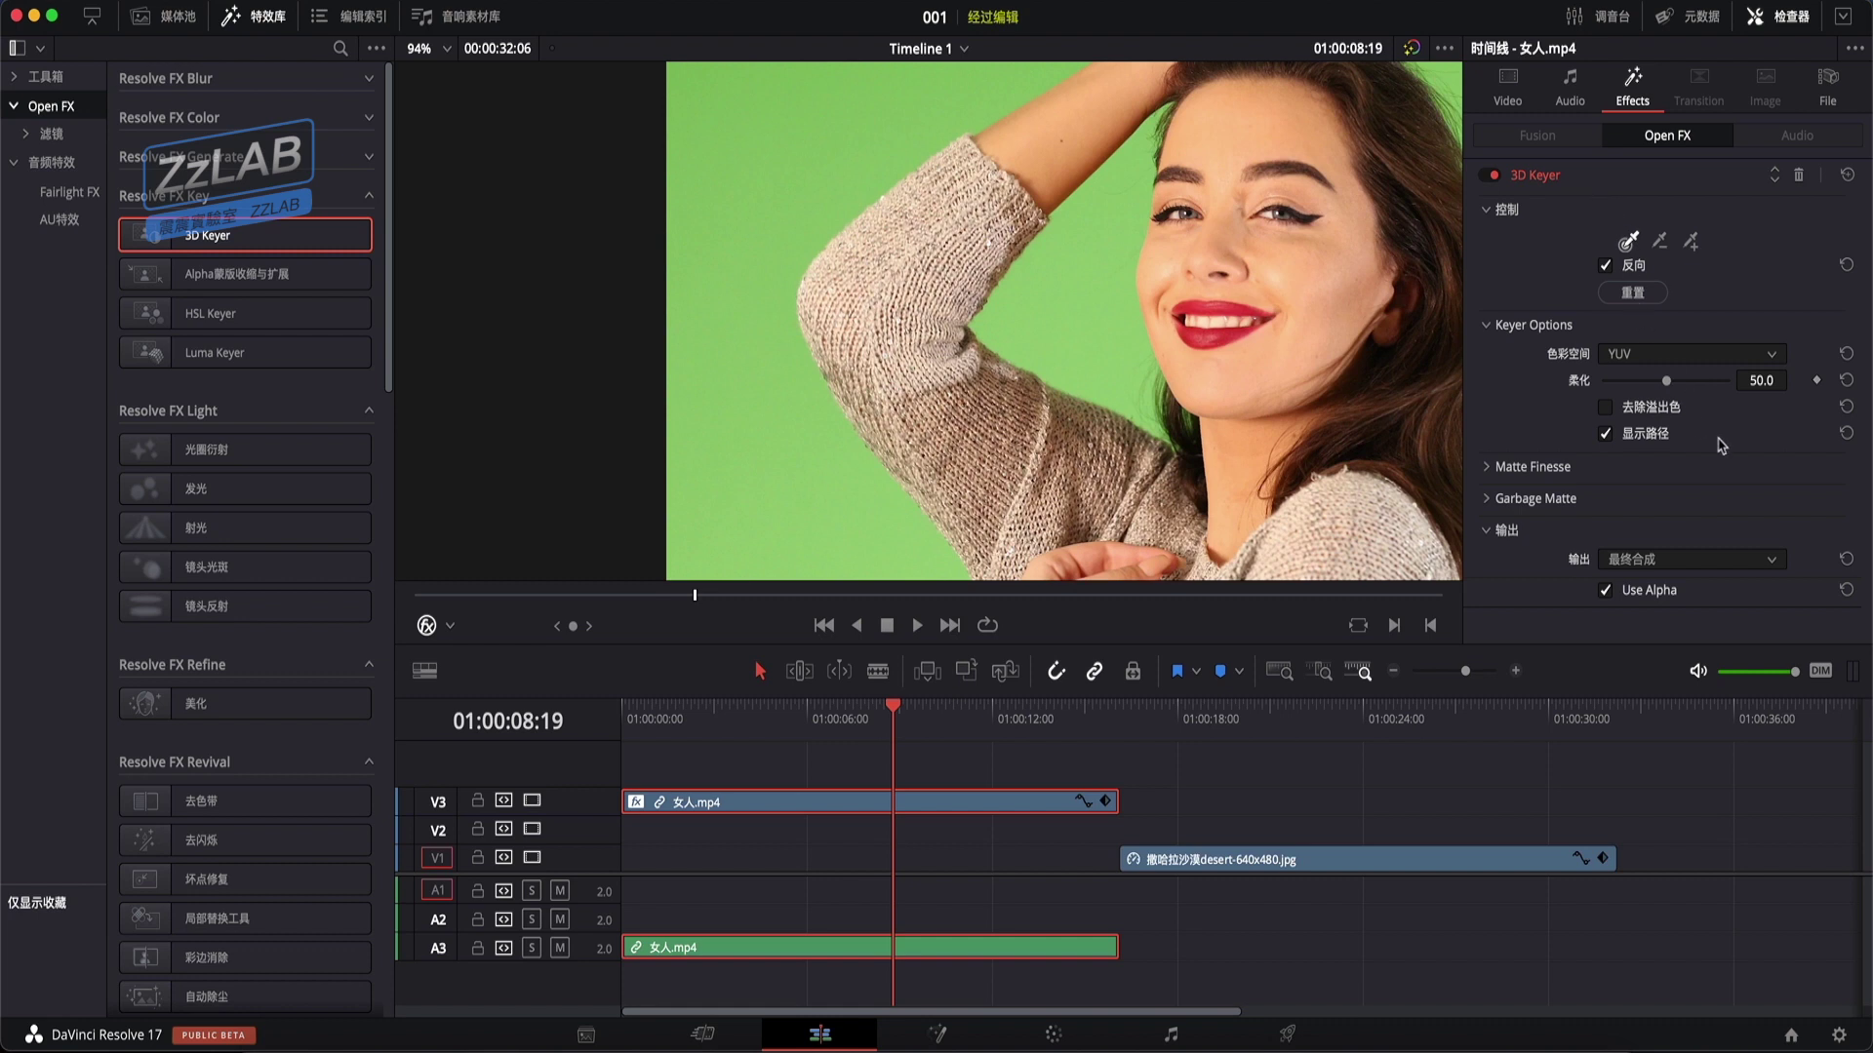
Set the viewer's fx overlay dropdown to Open FX Overlay
left_click(444, 626)
left_click(458, 714)
left_click(449, 628)
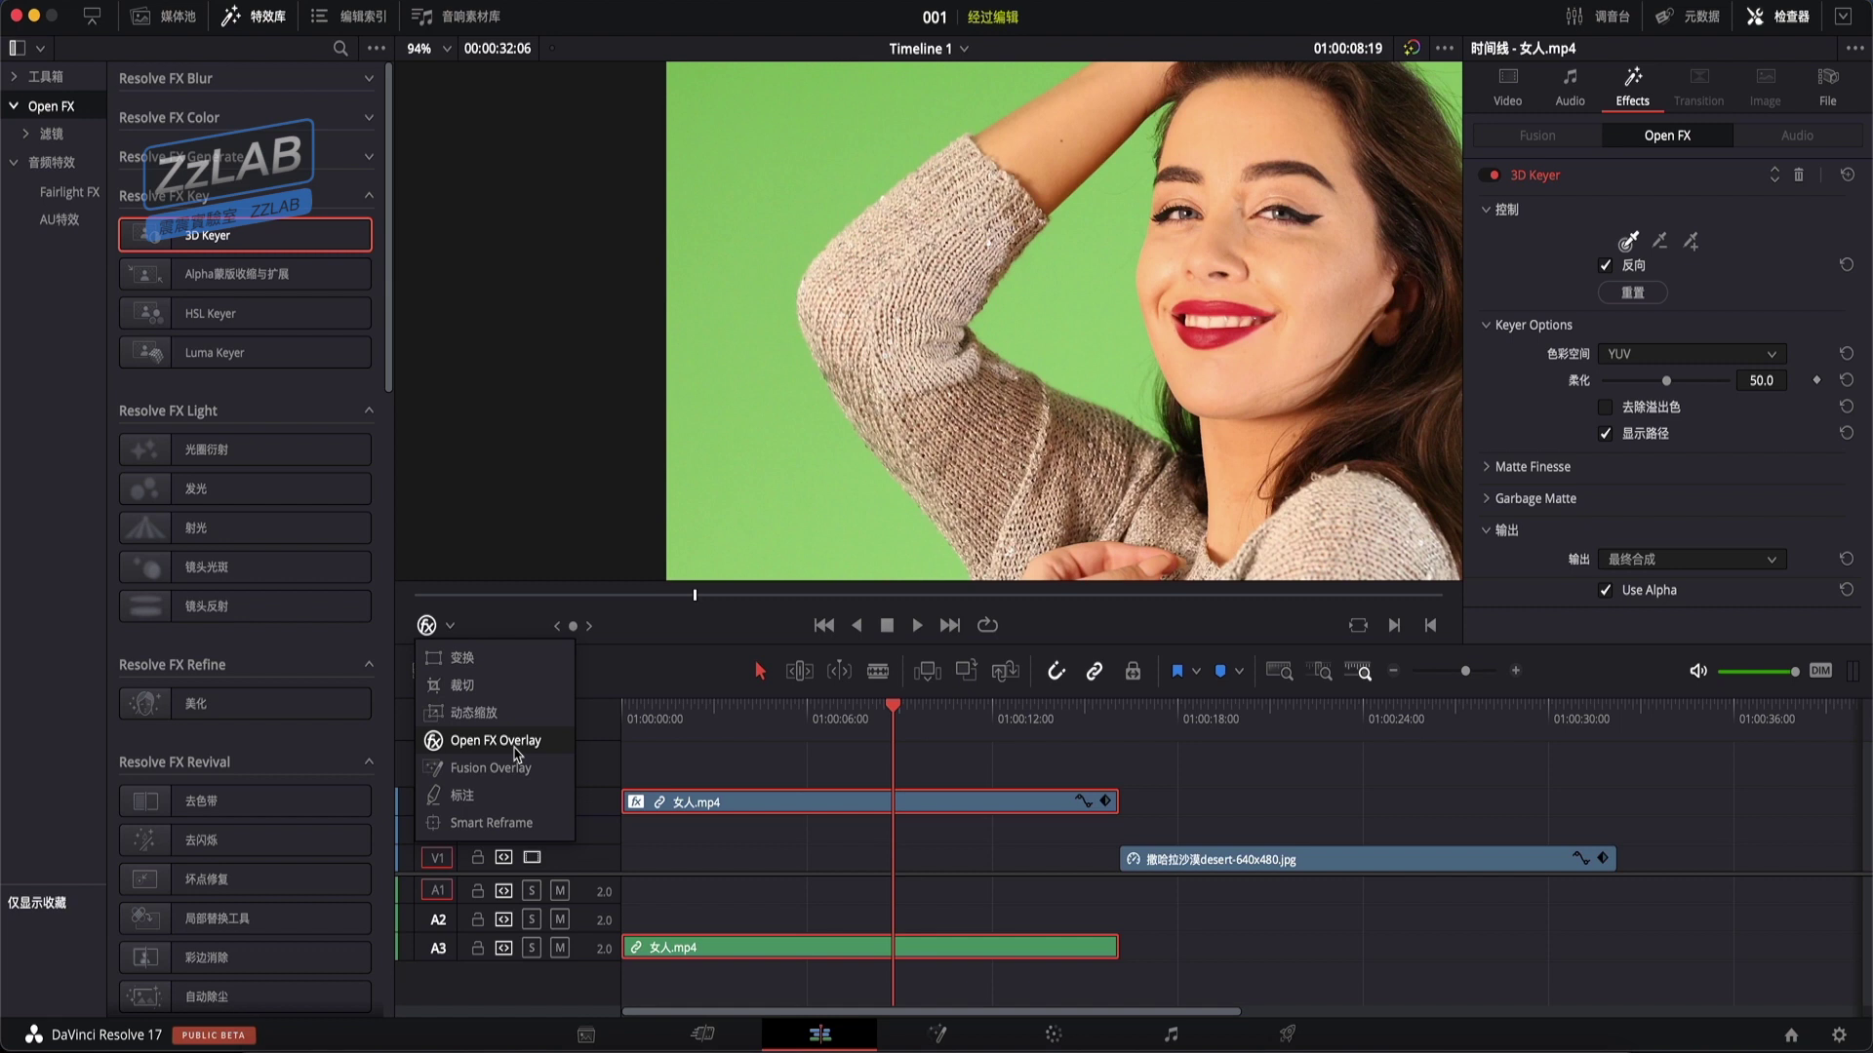
left_click(451, 628)
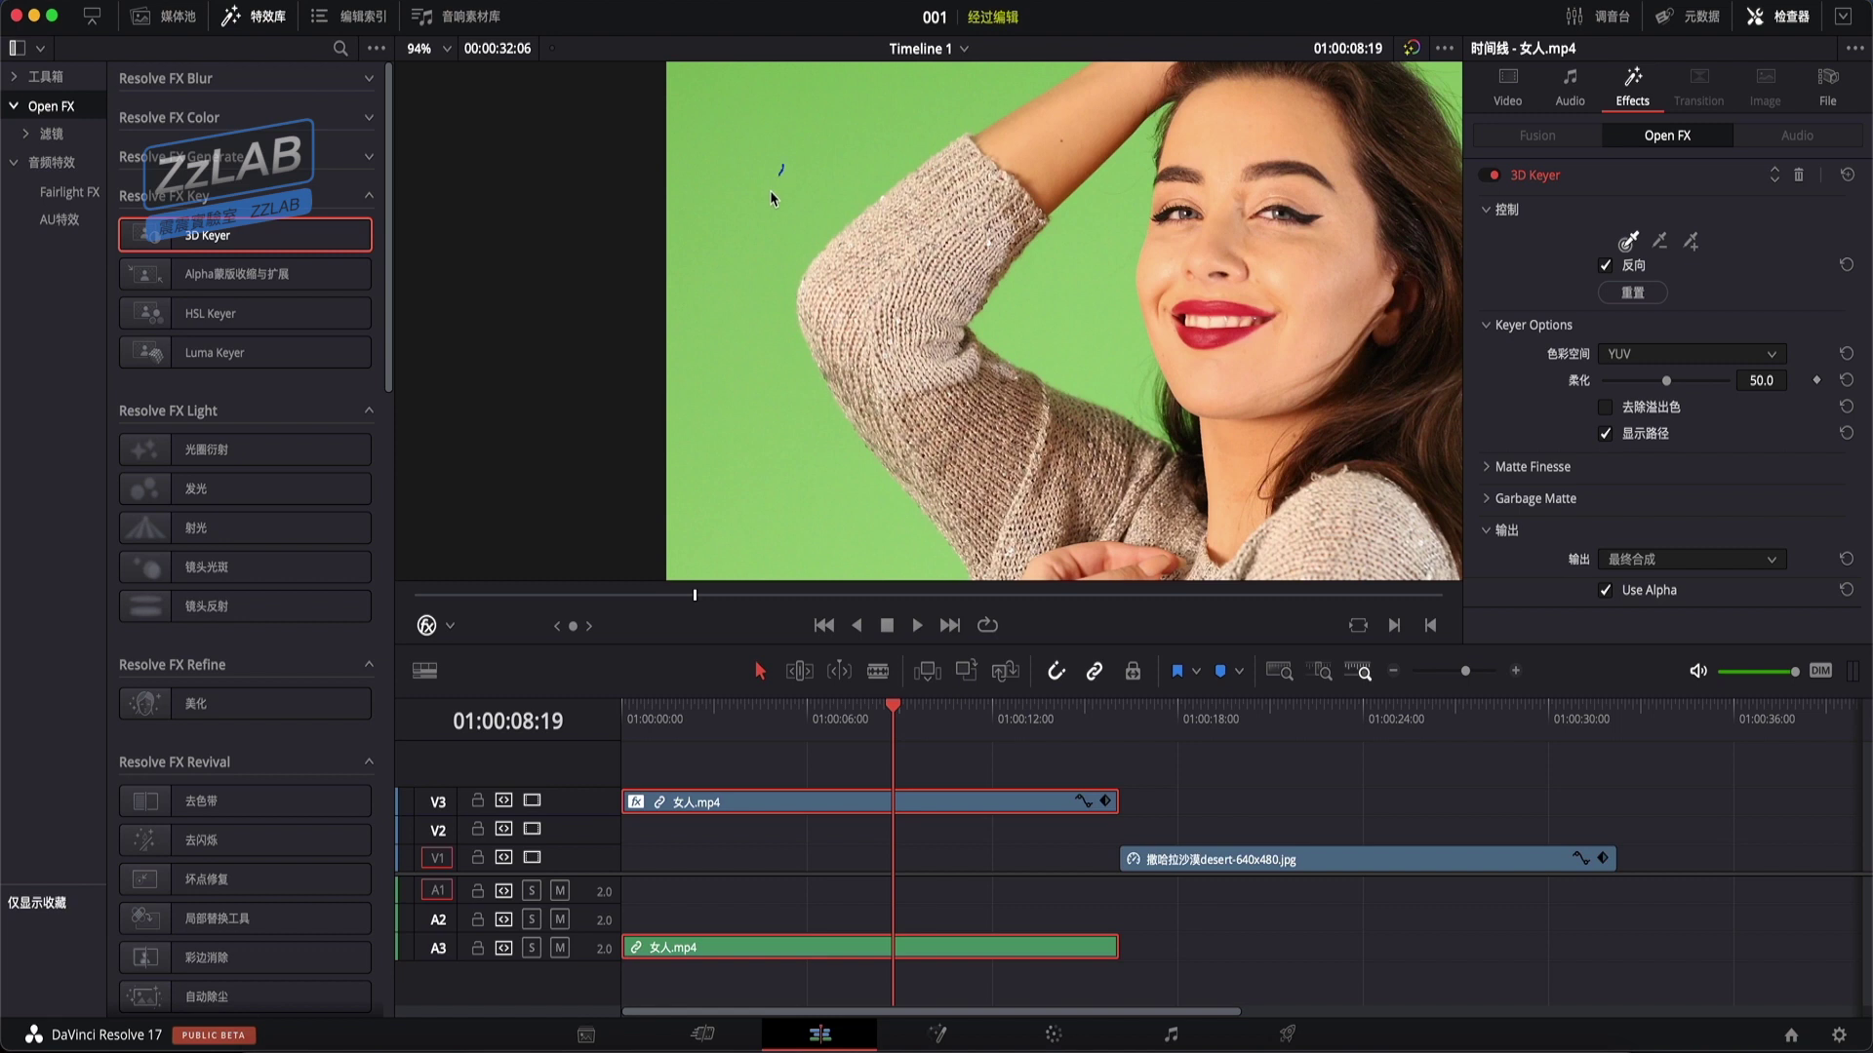
Sample the green background in two keyer strokes, then preview the keyed woman clip on its own
left_click_drag(767, 215, 766, 216)
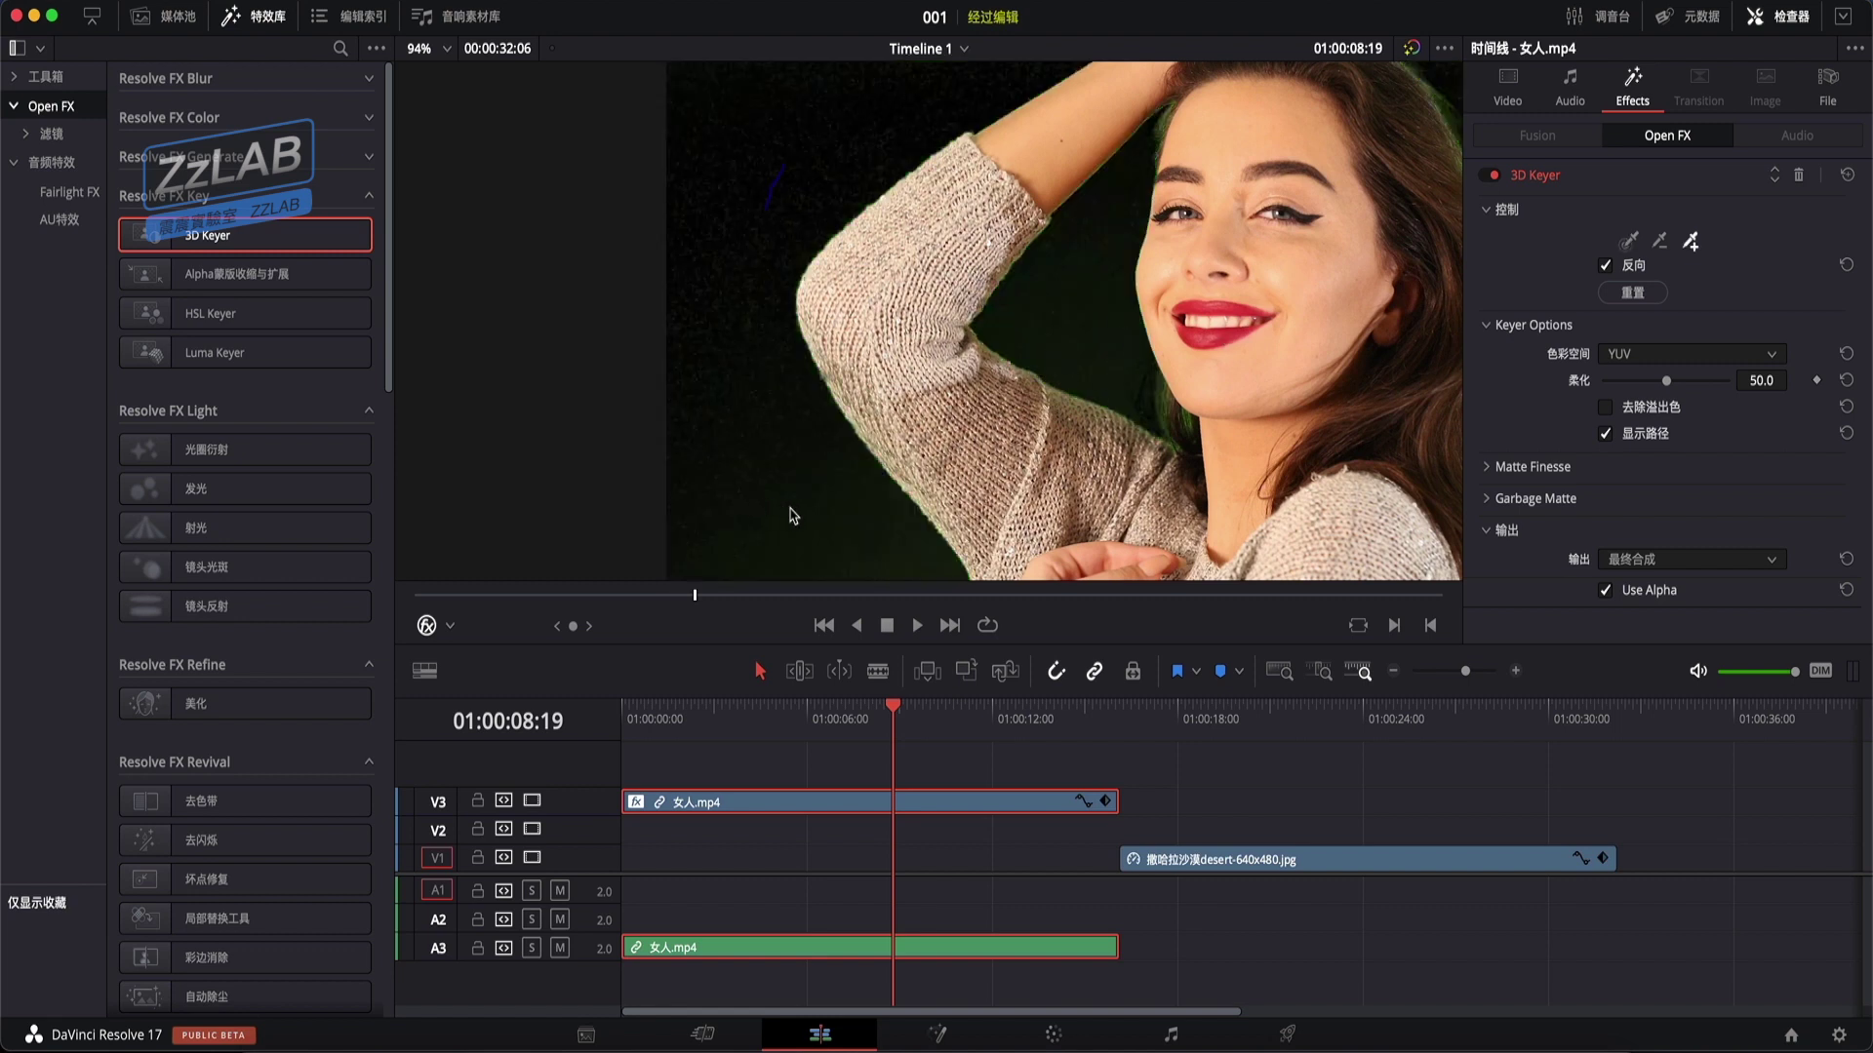
left_click_drag(914, 555, 921, 558)
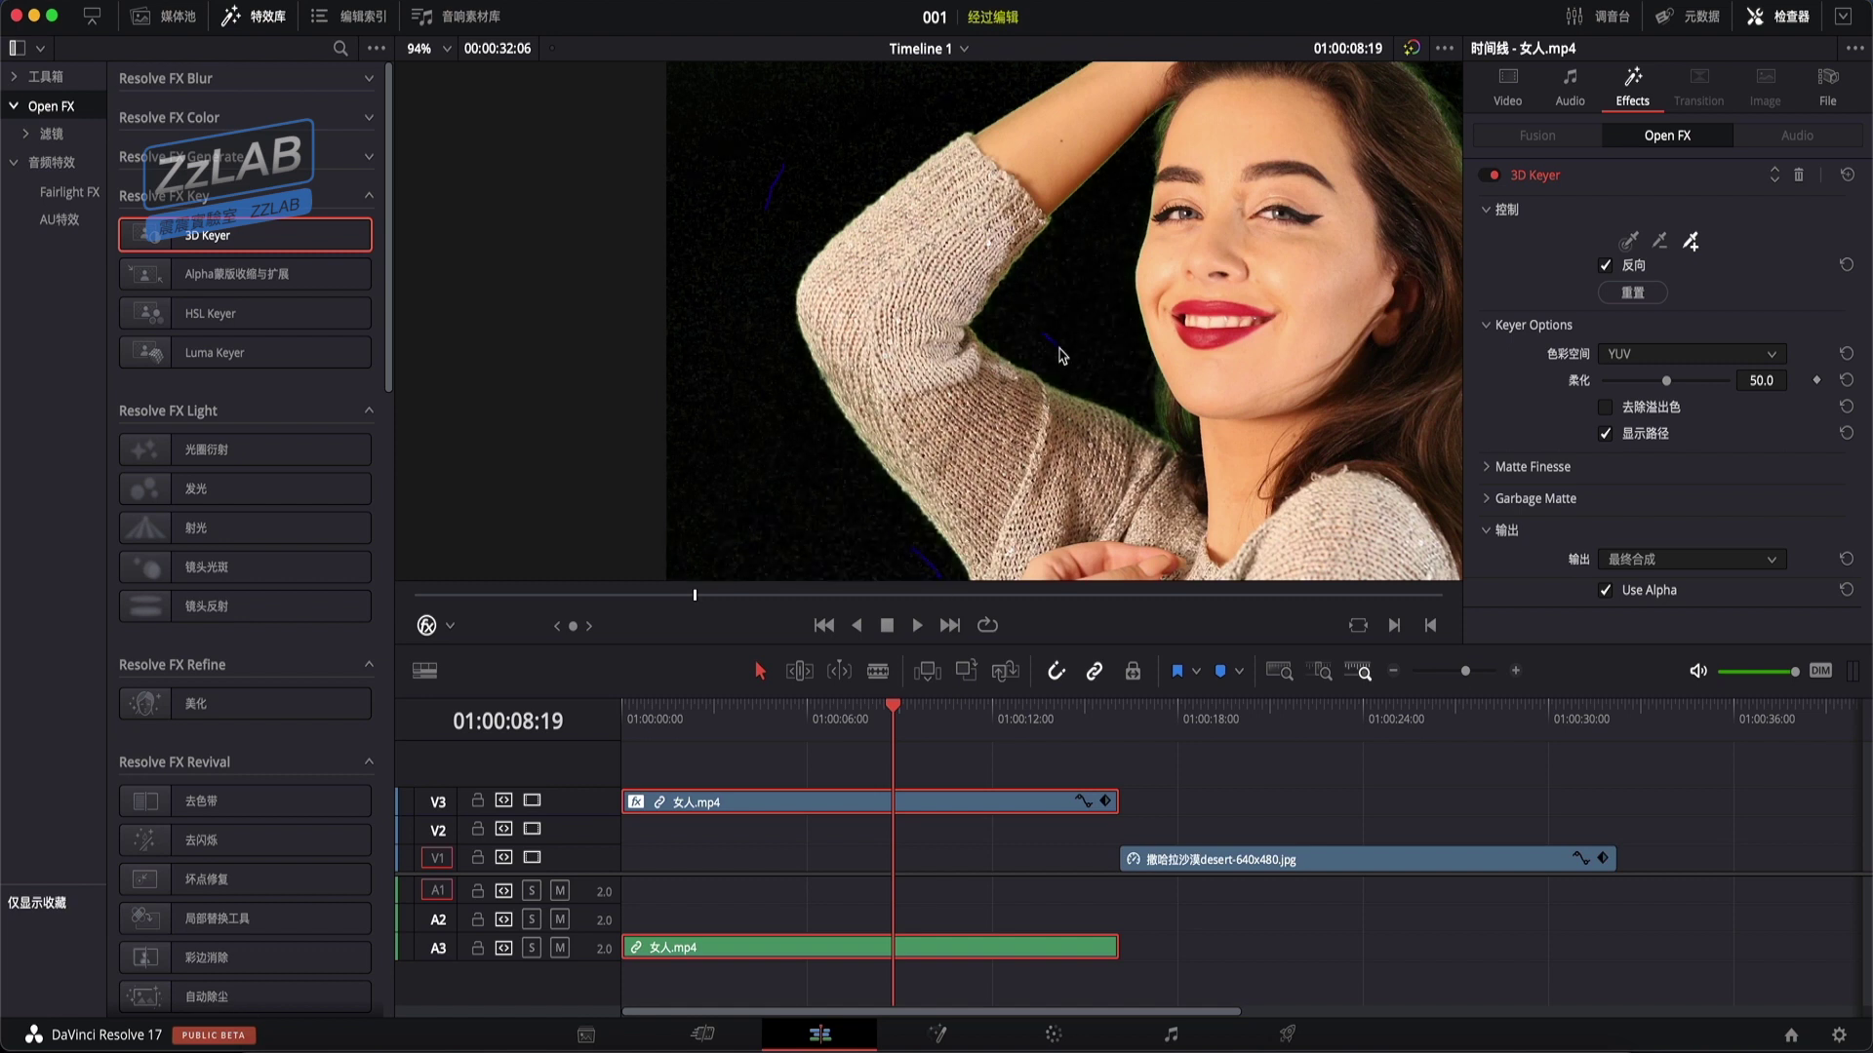
double_click(863, 807)
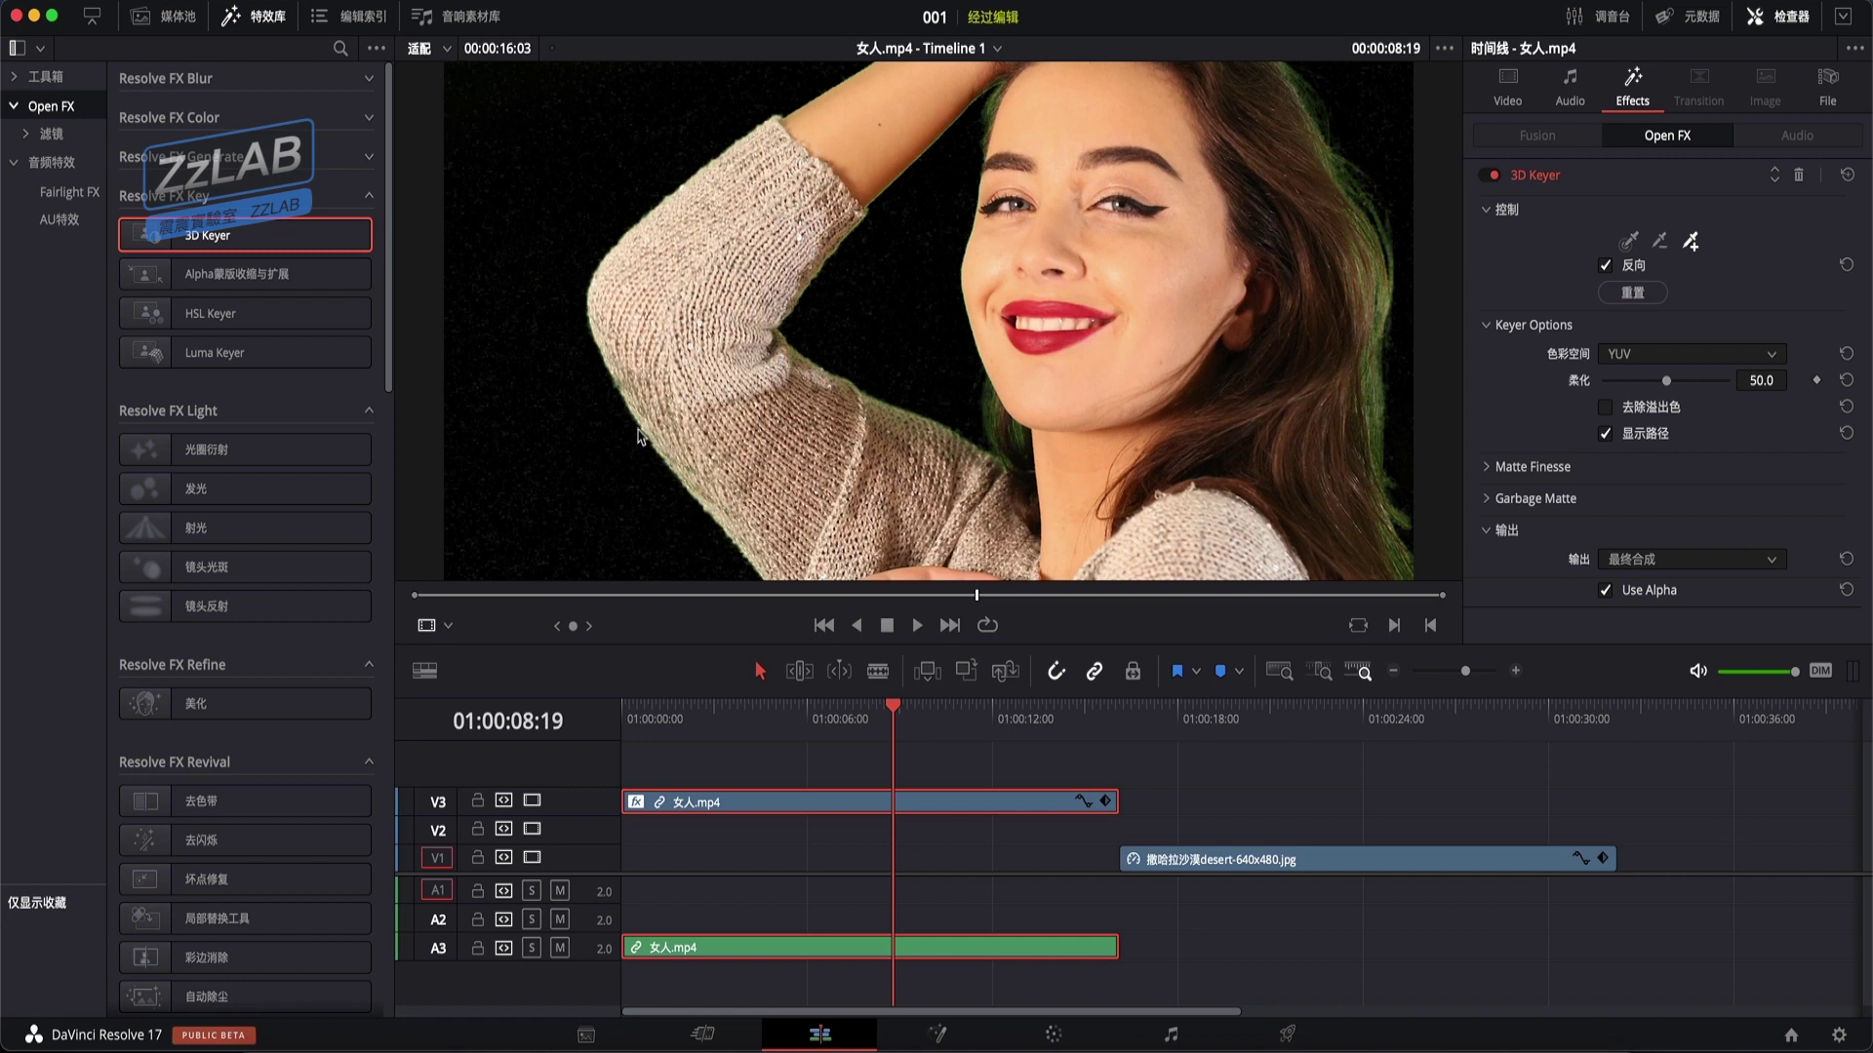
scroll(661, 308, "down", 1)
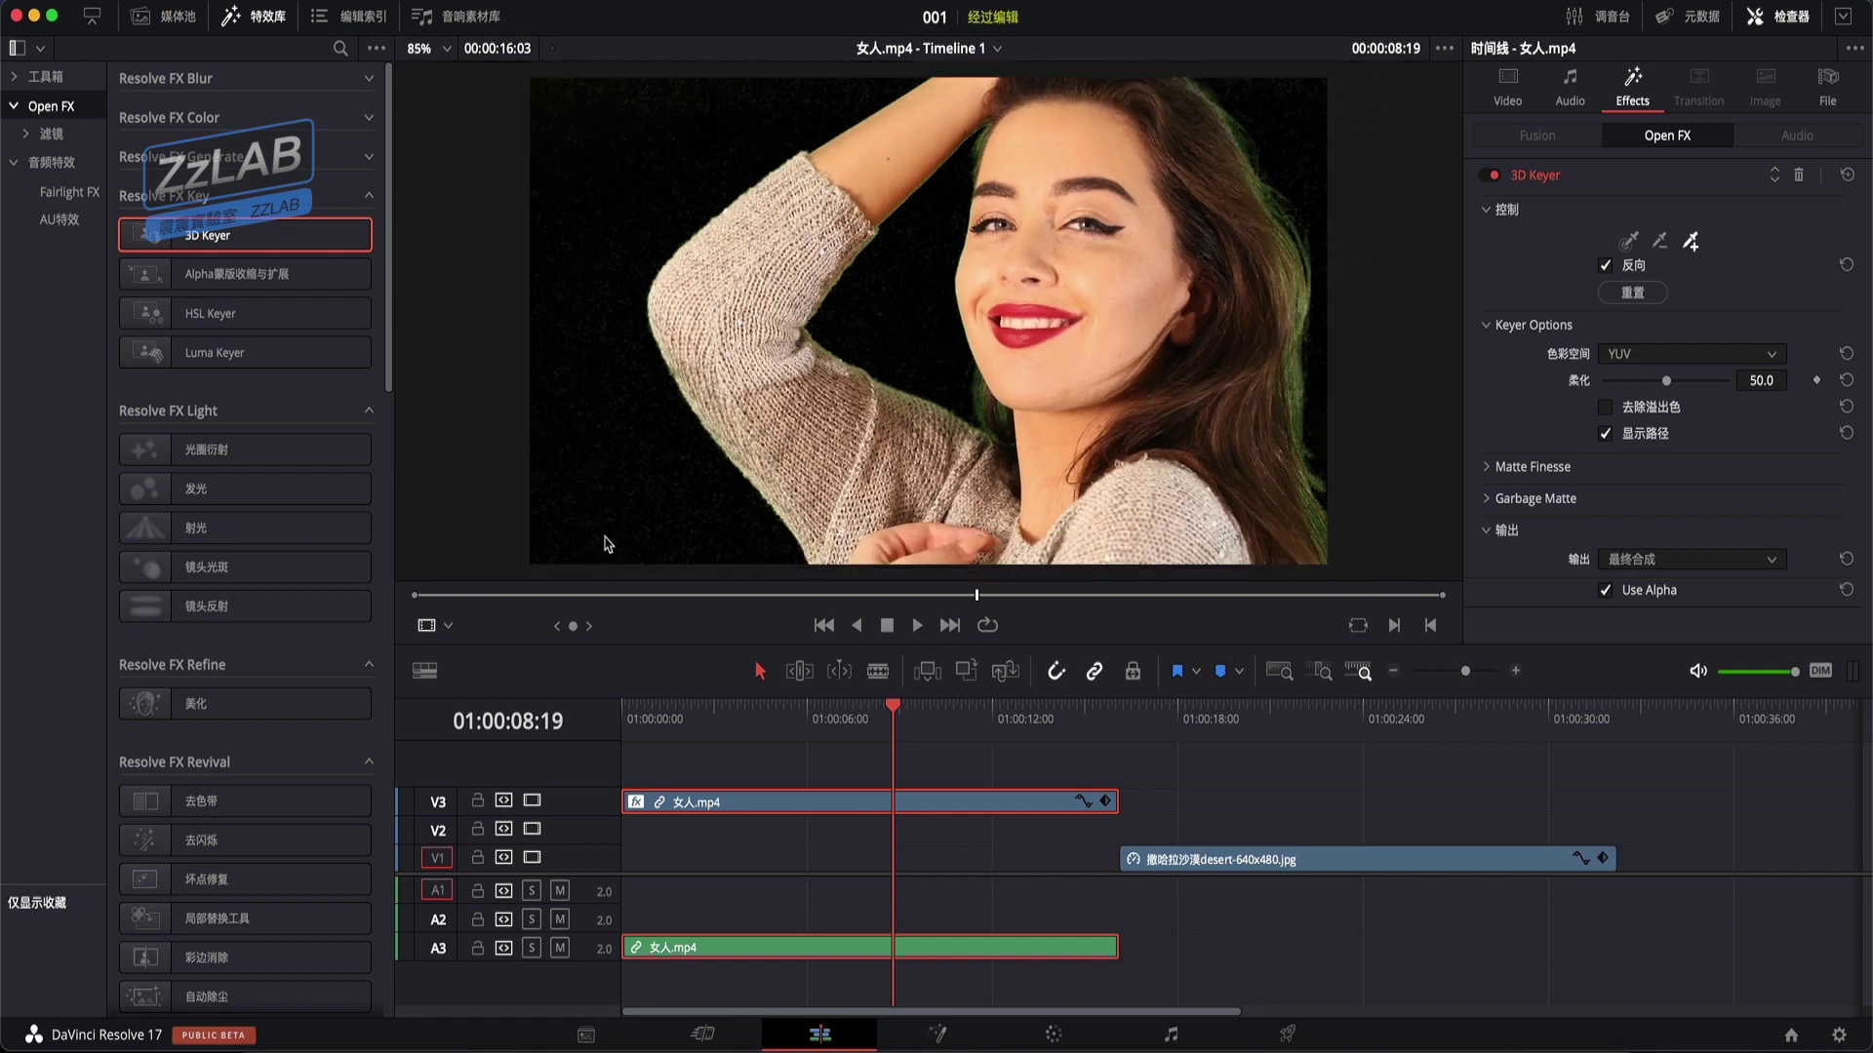
scroll(694, 489, "up", 2)
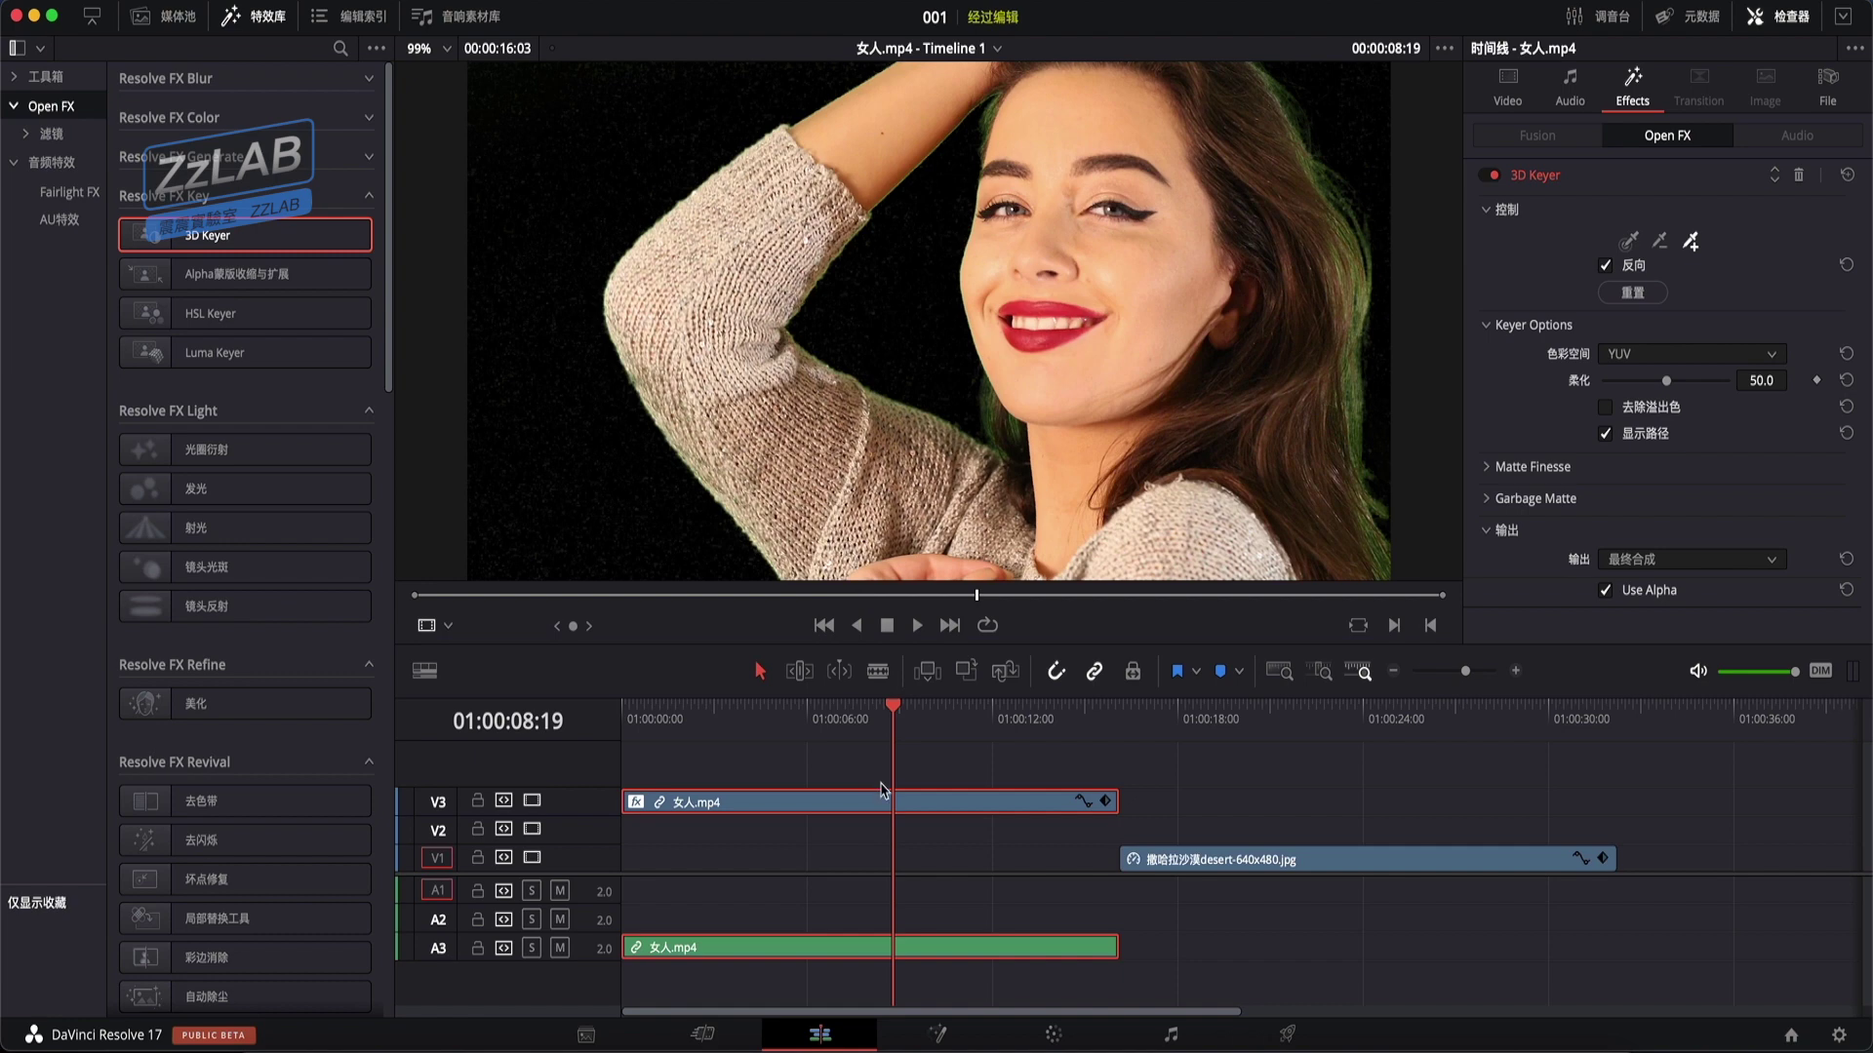
left_click(884, 793)
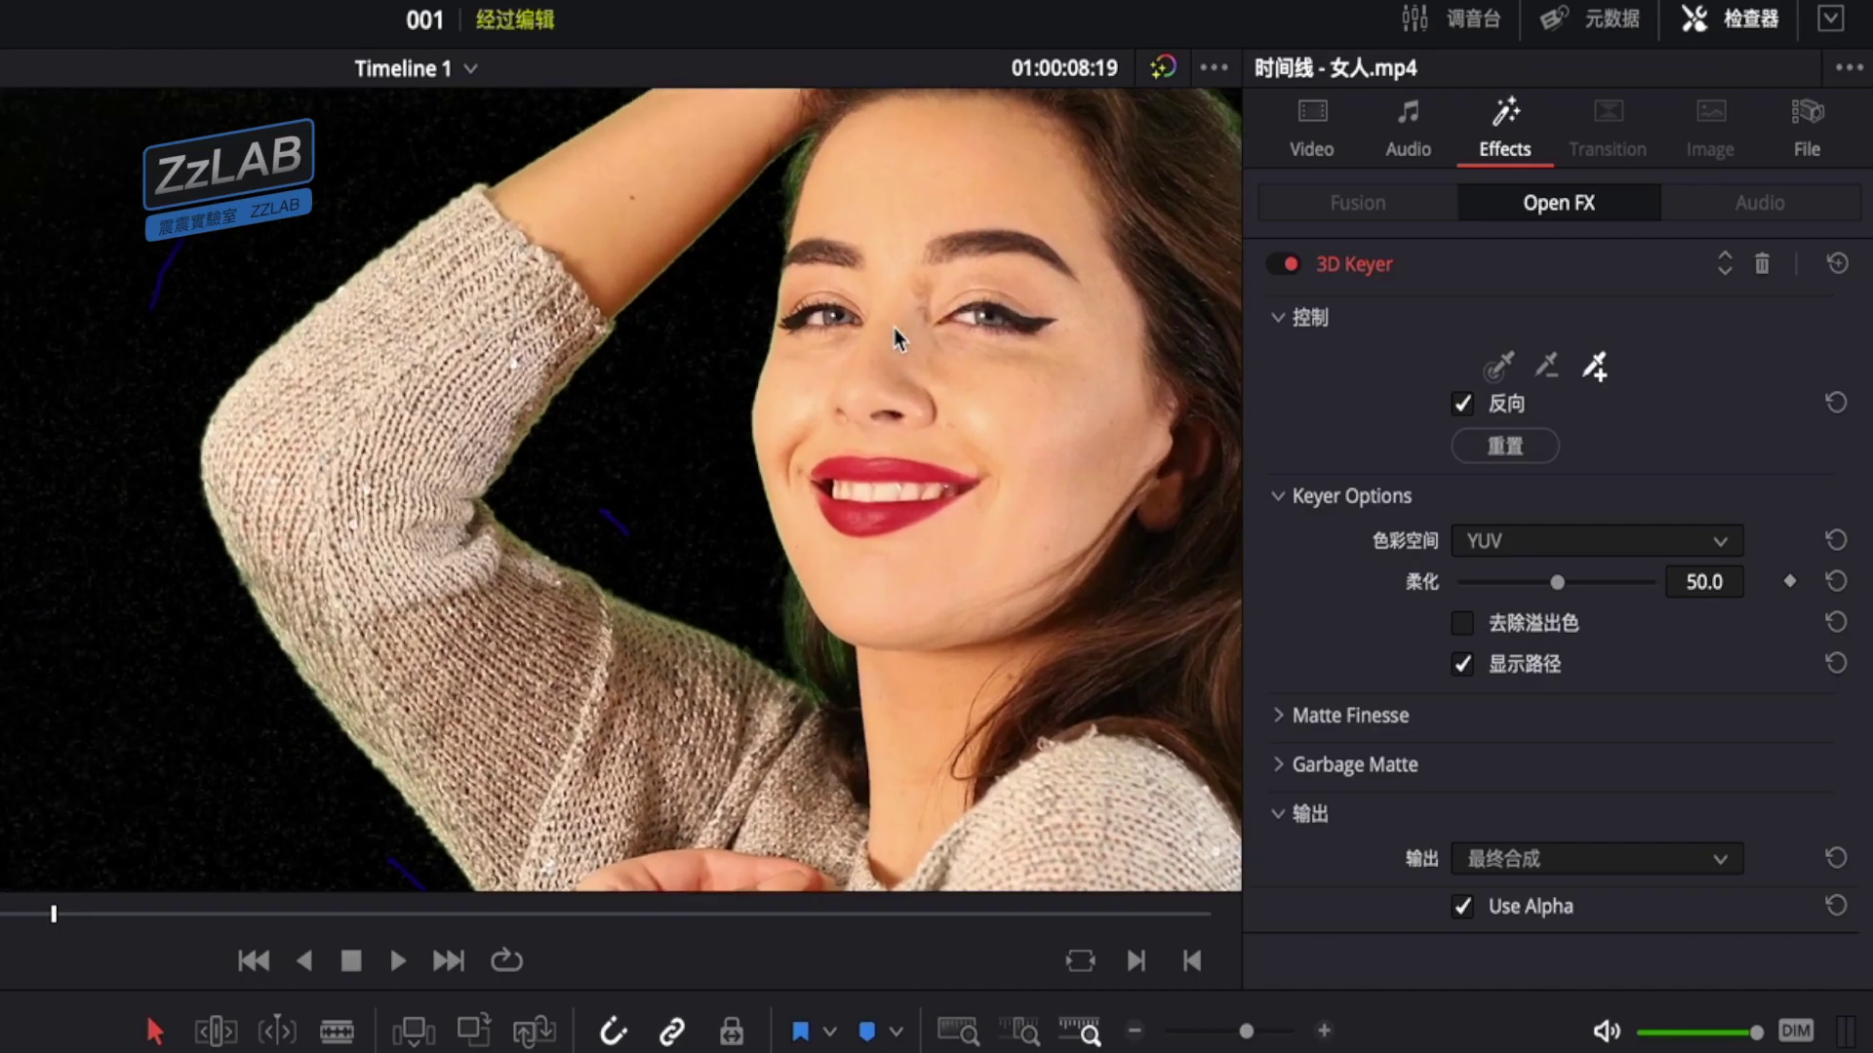
scroll(895, 336, "up", 2)
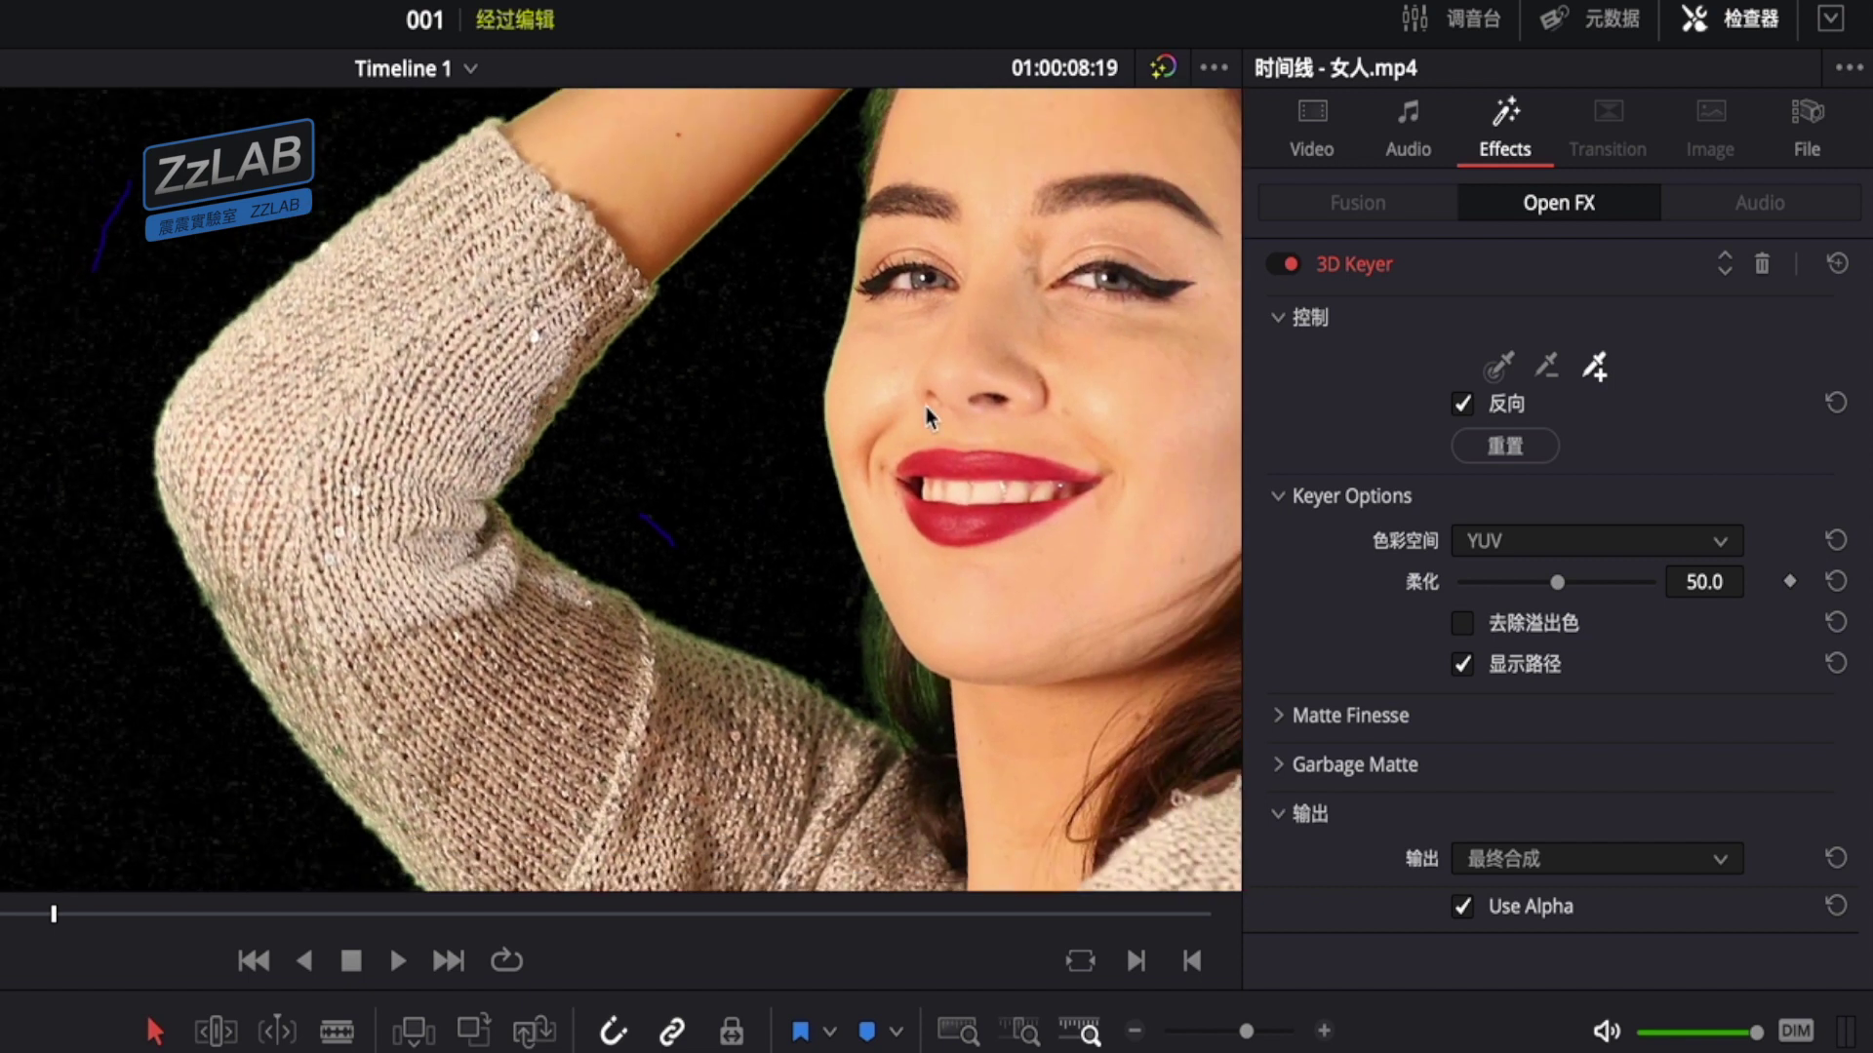
Switch the 3D Keyer output to Alpha Highlight B/W and zoom and pan across the matte's edges
left_click(1590, 858)
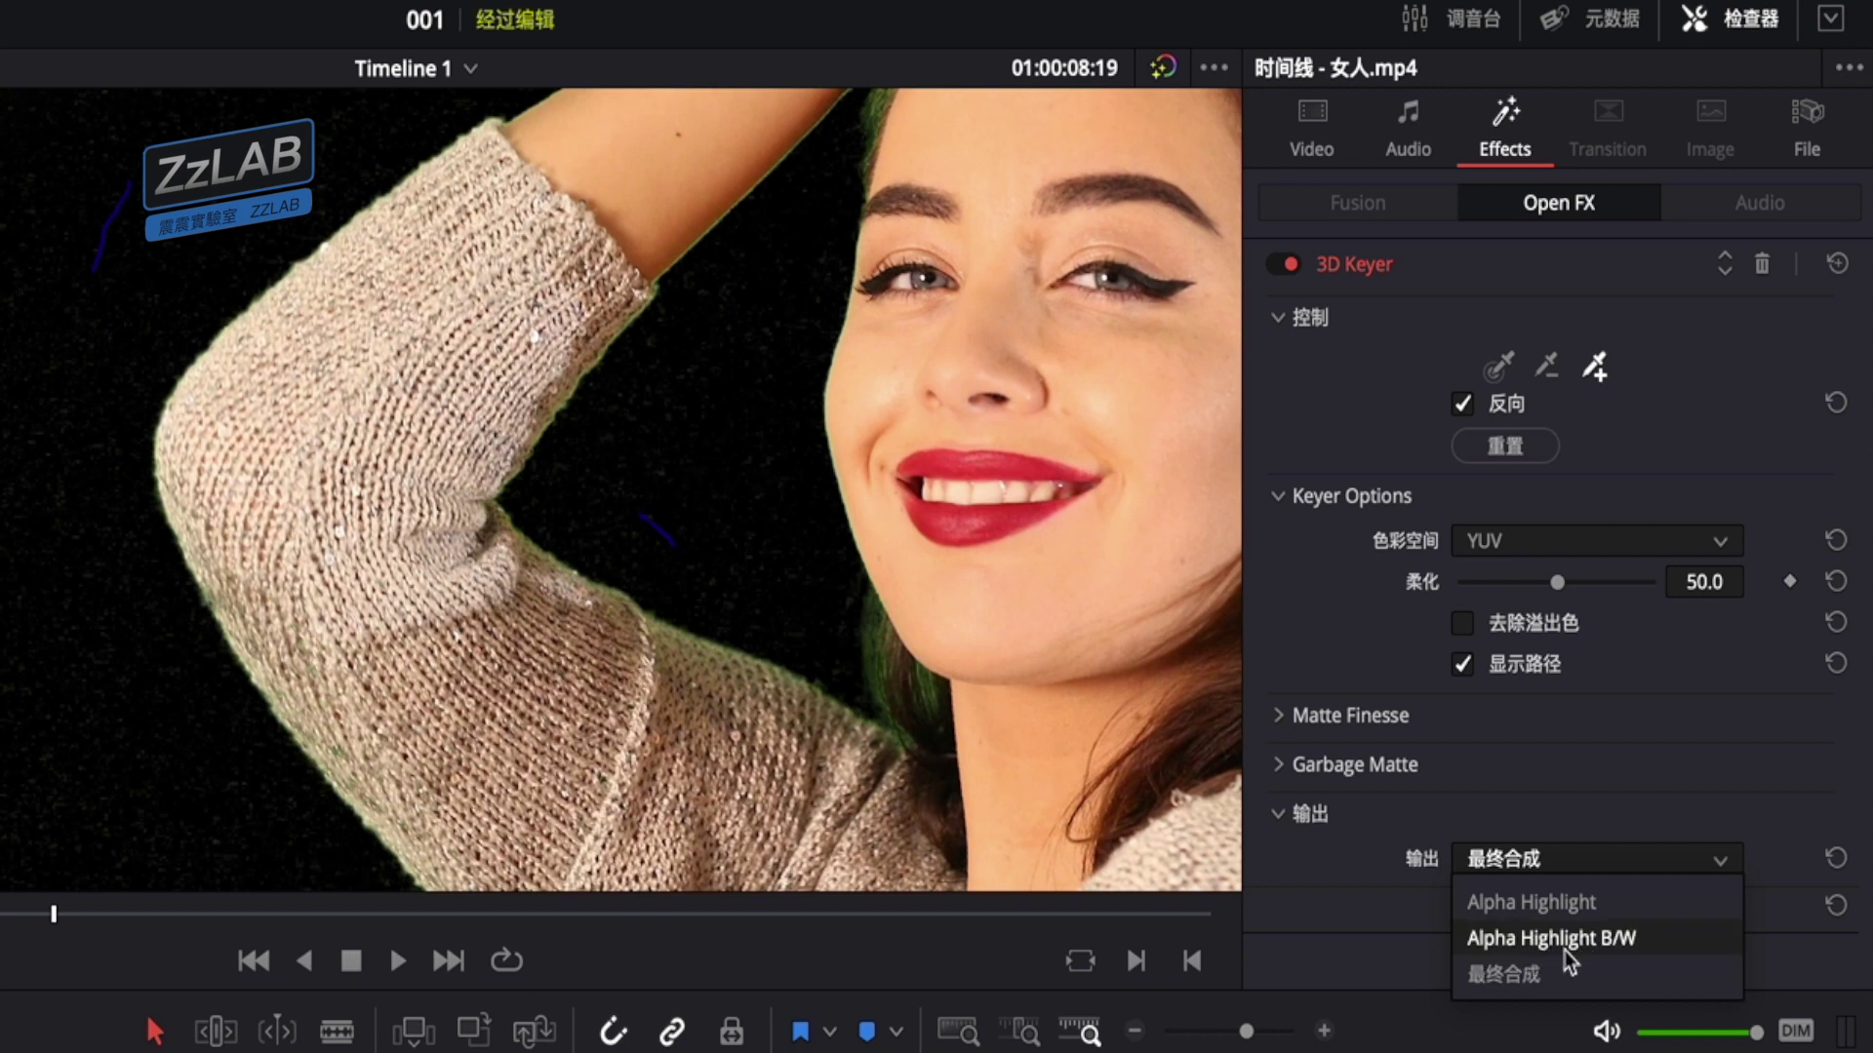
left_click(1565, 950)
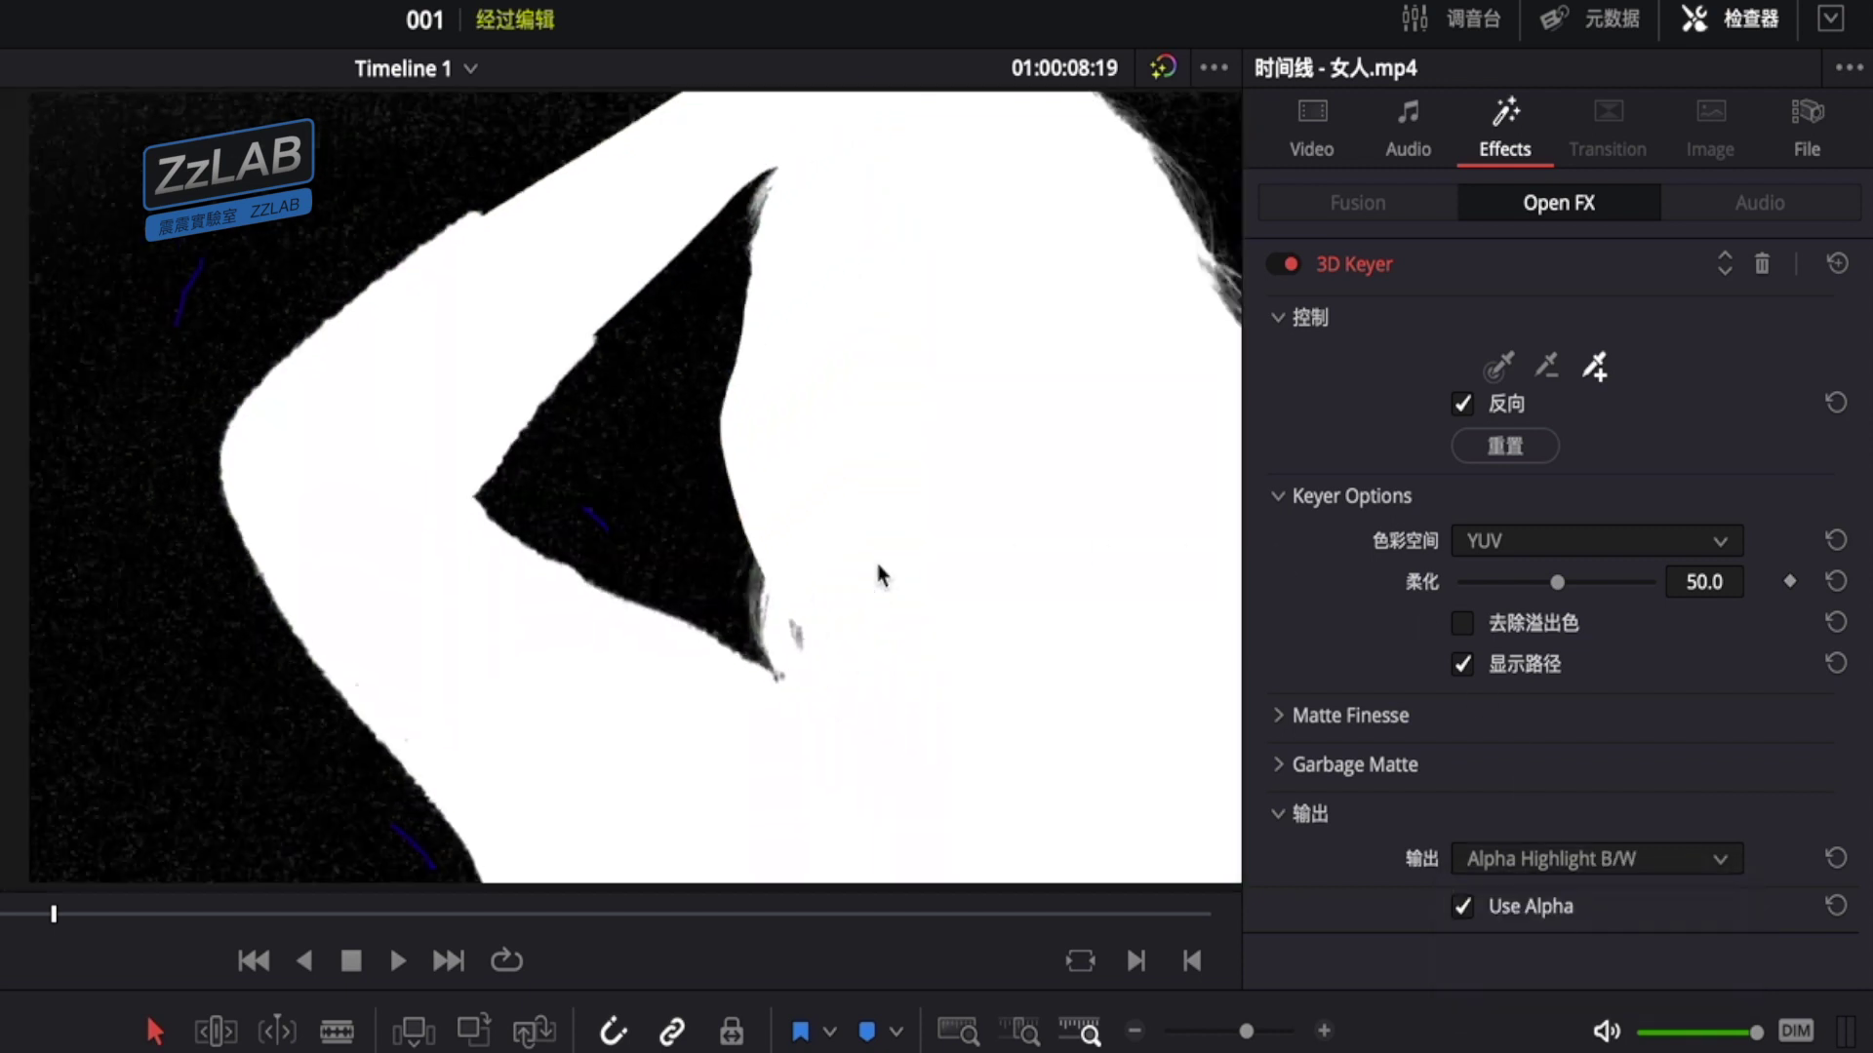
scroll(881, 574, "down", 2)
left_click_drag(881, 581, 585, 618)
scroll(586, 620, "up", 1)
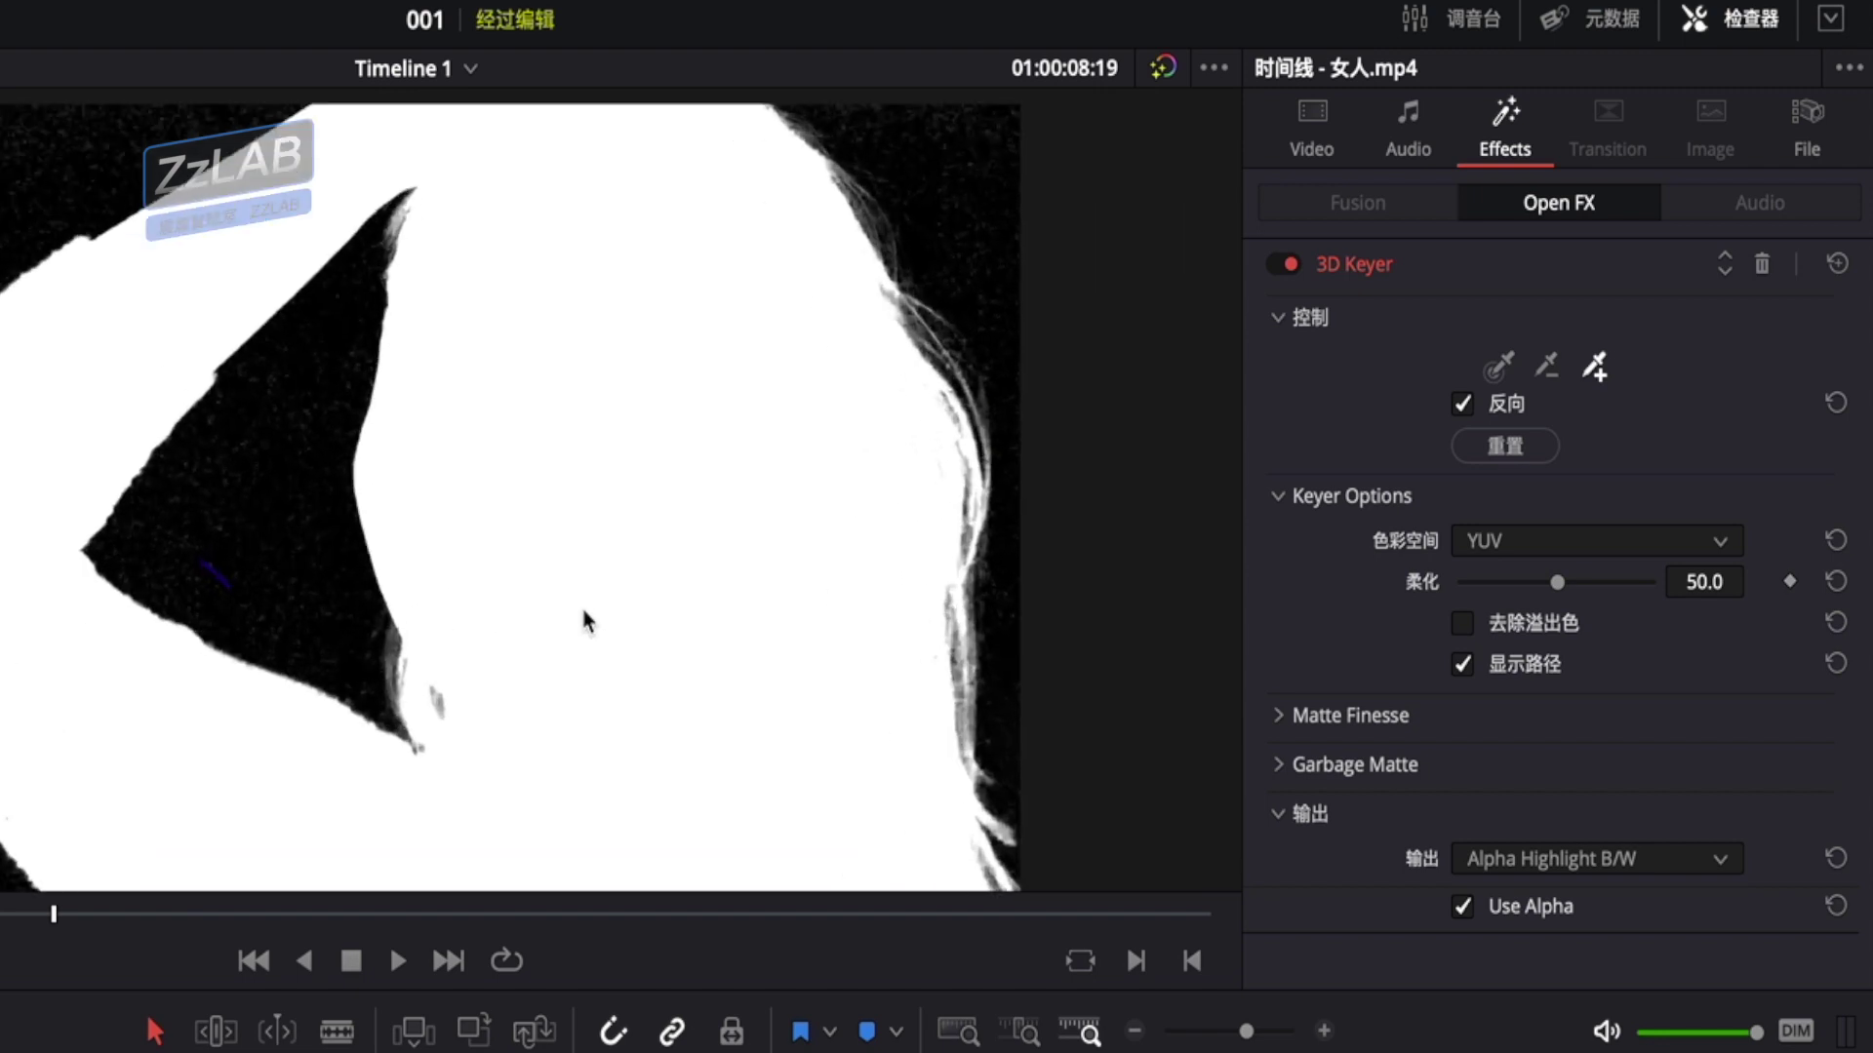
scroll(585, 618, "up", 2)
scroll(575, 619, "up", 1)
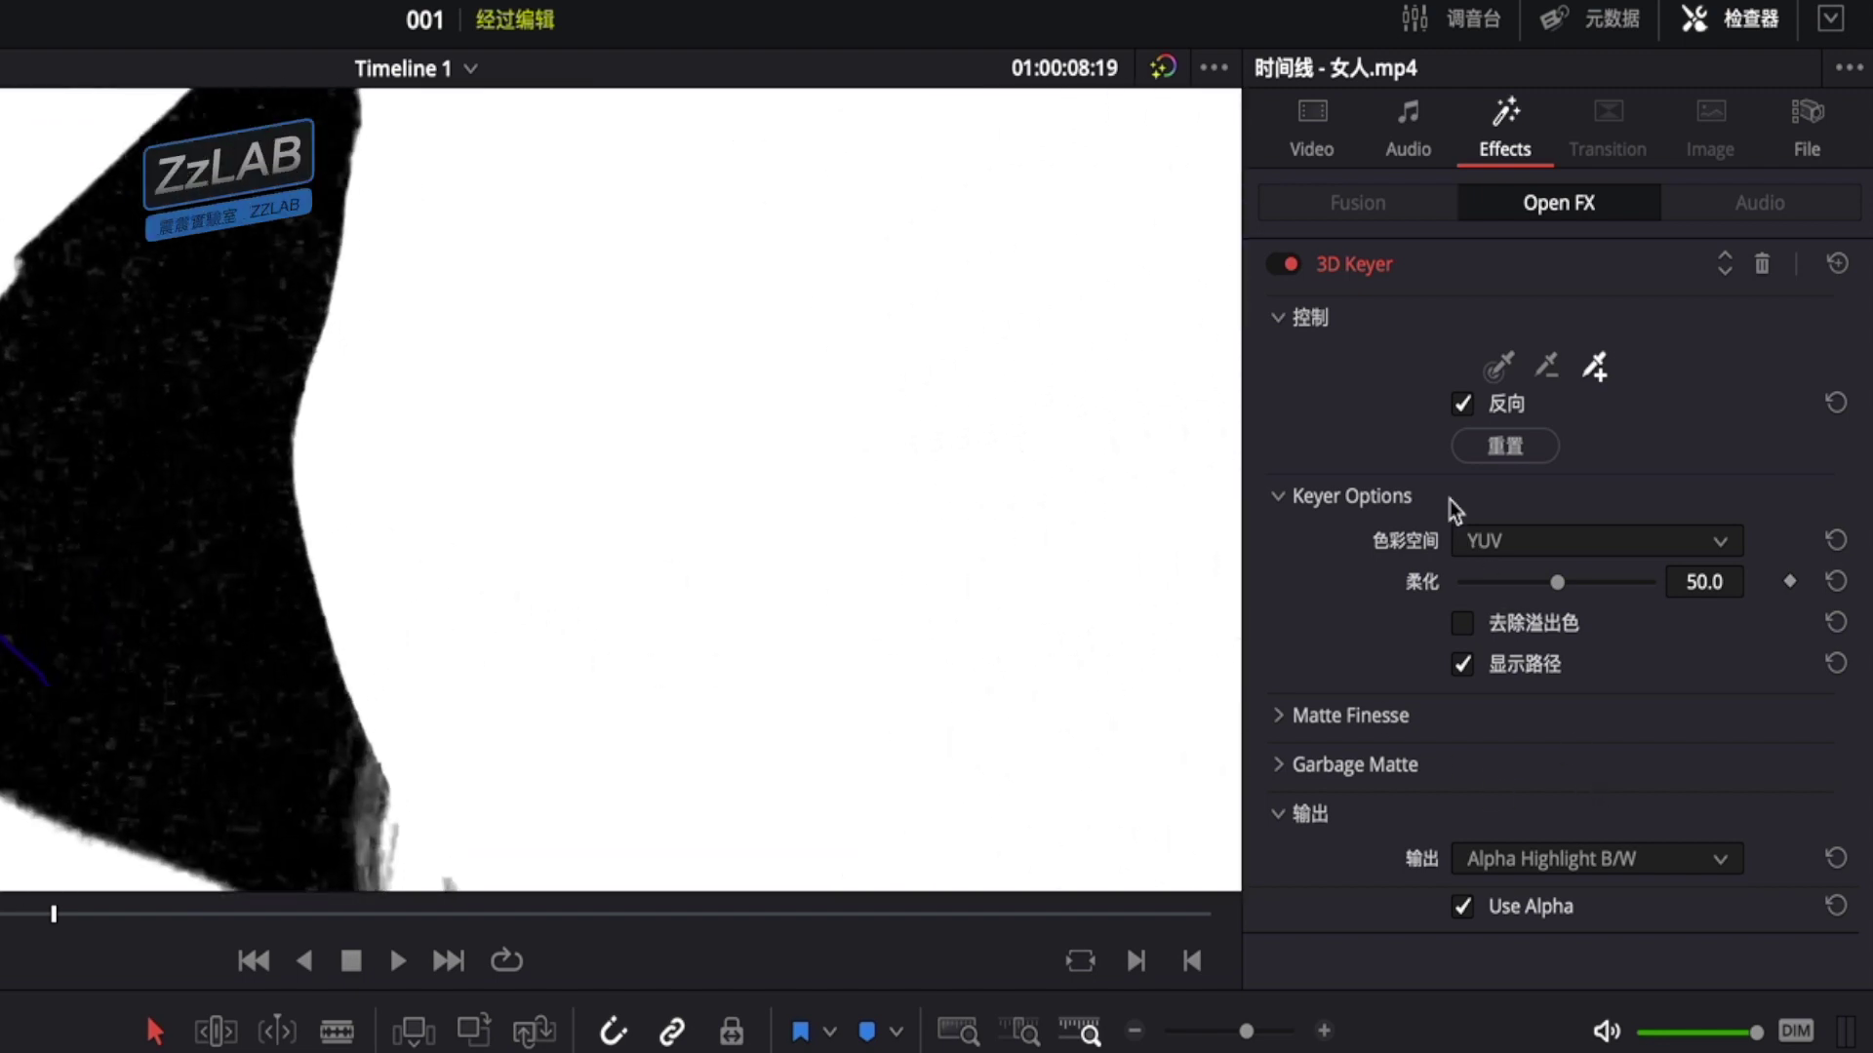
scroll(808, 680, "up", 1)
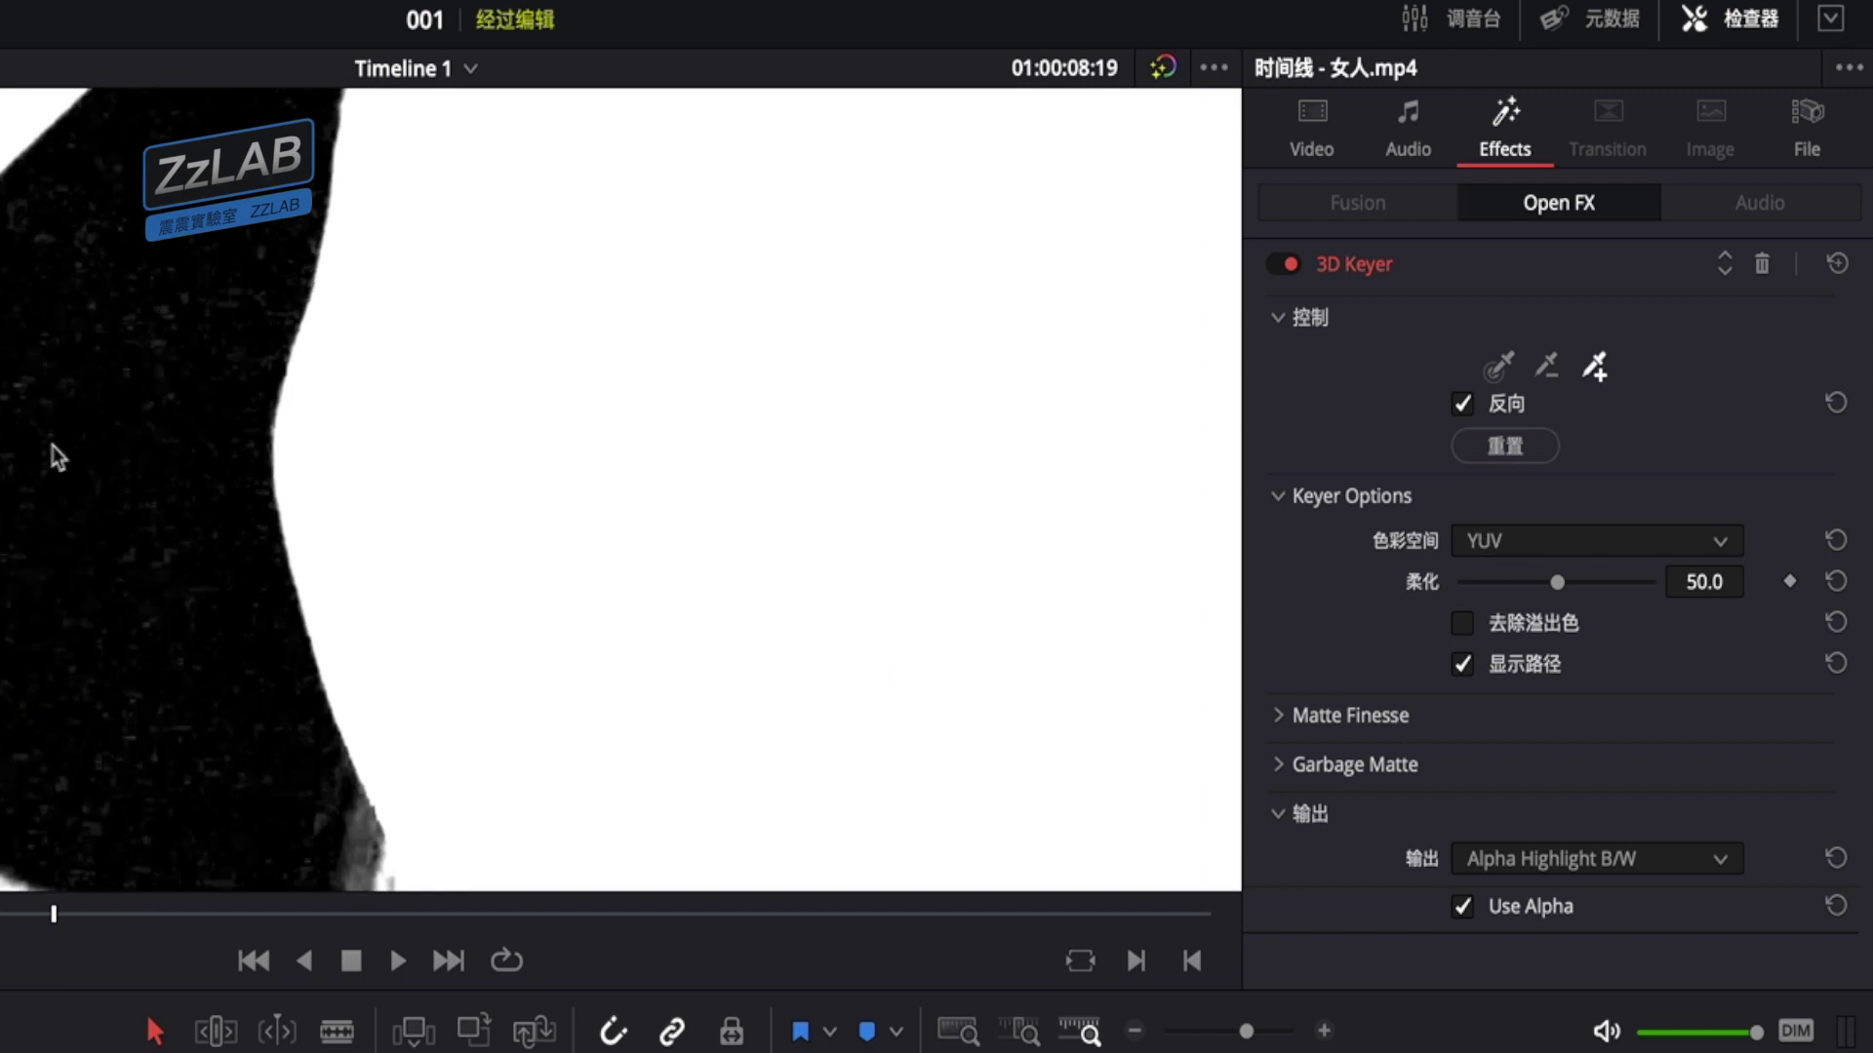
Expand Matte Finesse and raise 净化黑场 to 0.8, then to 1.5
left_click(1270, 722)
scroll(1507, 721, "down", 5)
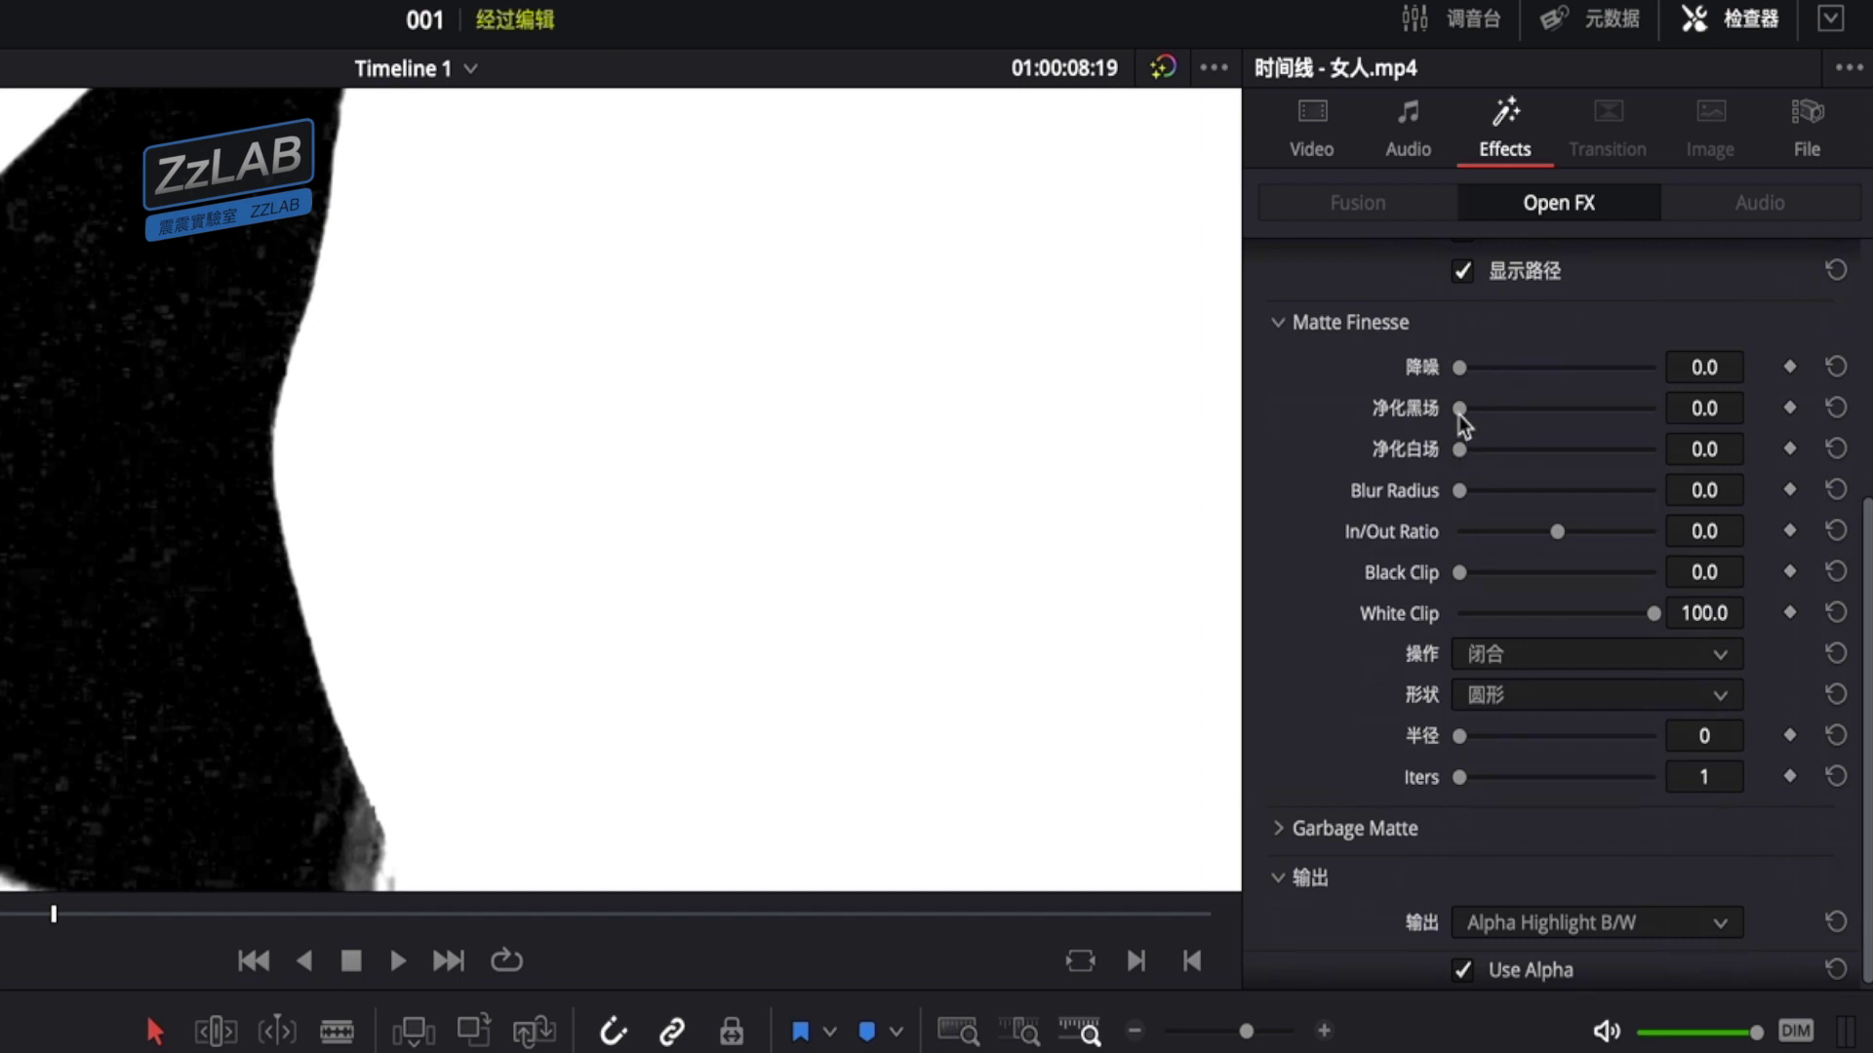
left_click_drag(1460, 409, 1462, 410)
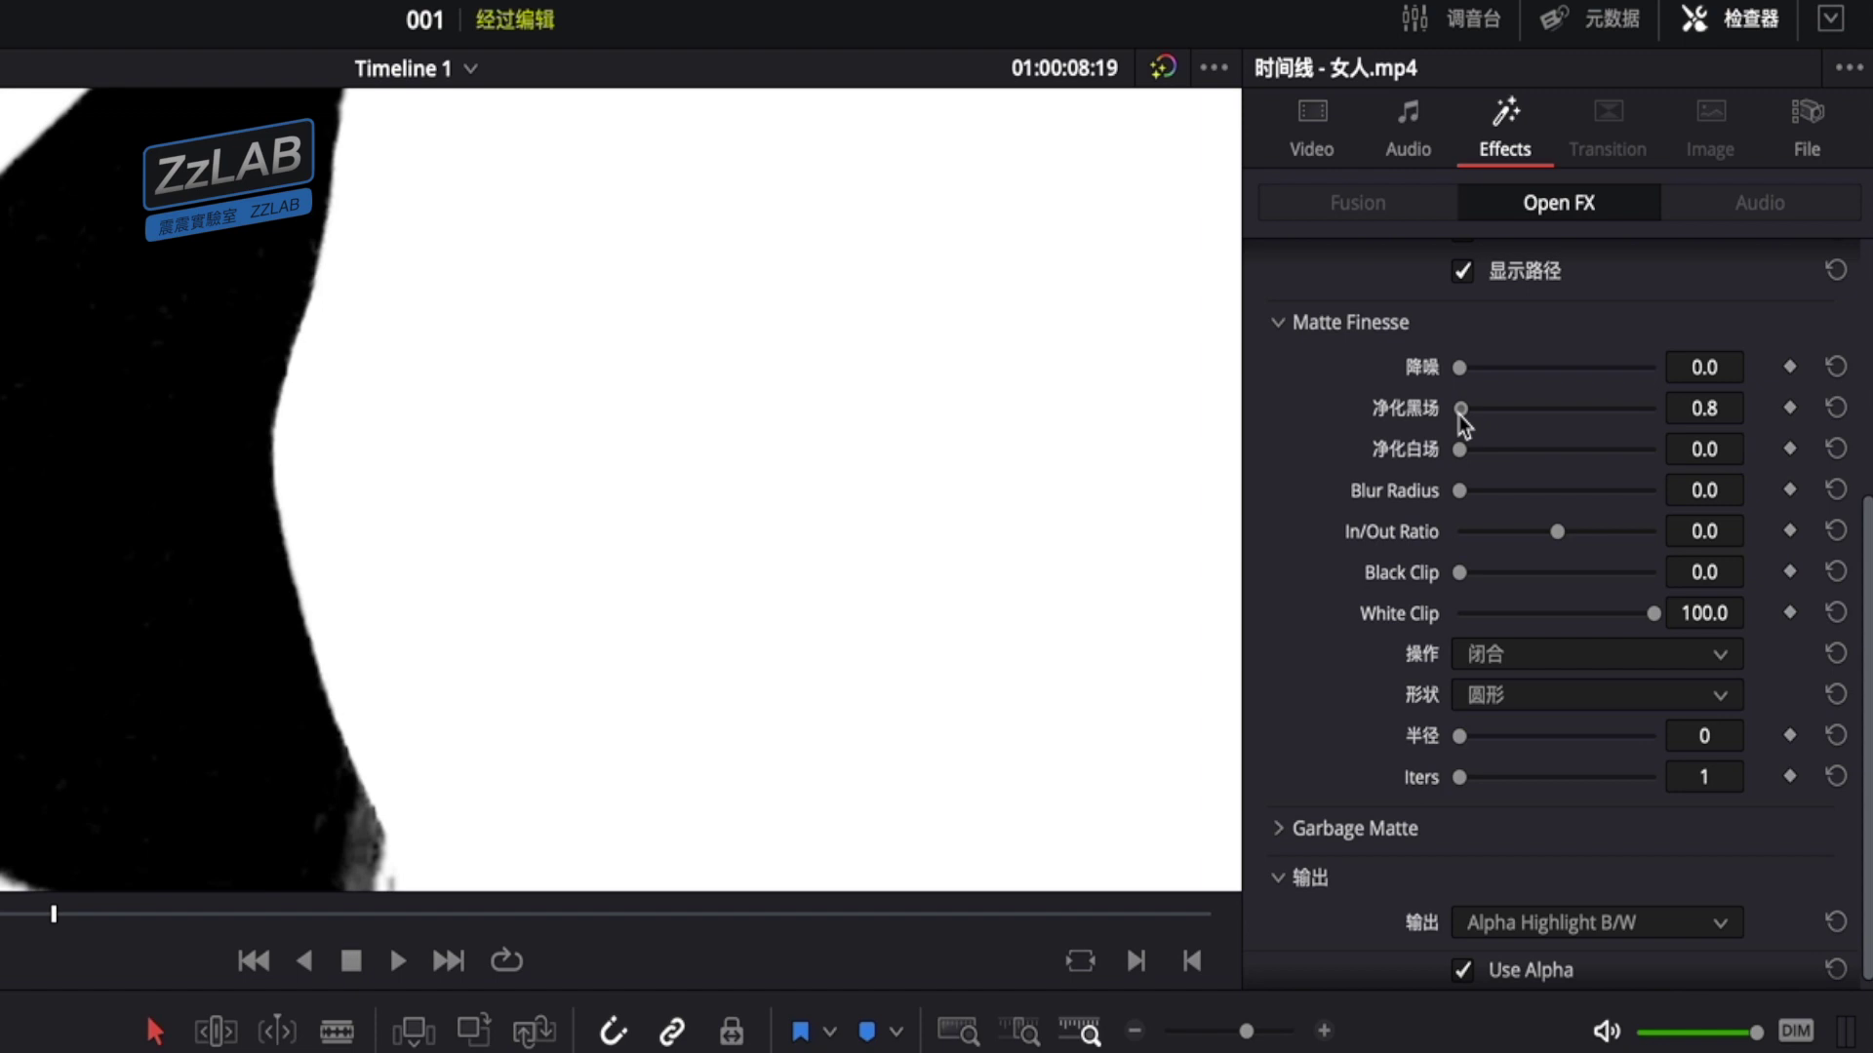
left_click_drag(1463, 409, 1465, 409)
Zoom and pan around the matte to check that the background speckles are cleared
scroll(719, 720, "down", 3)
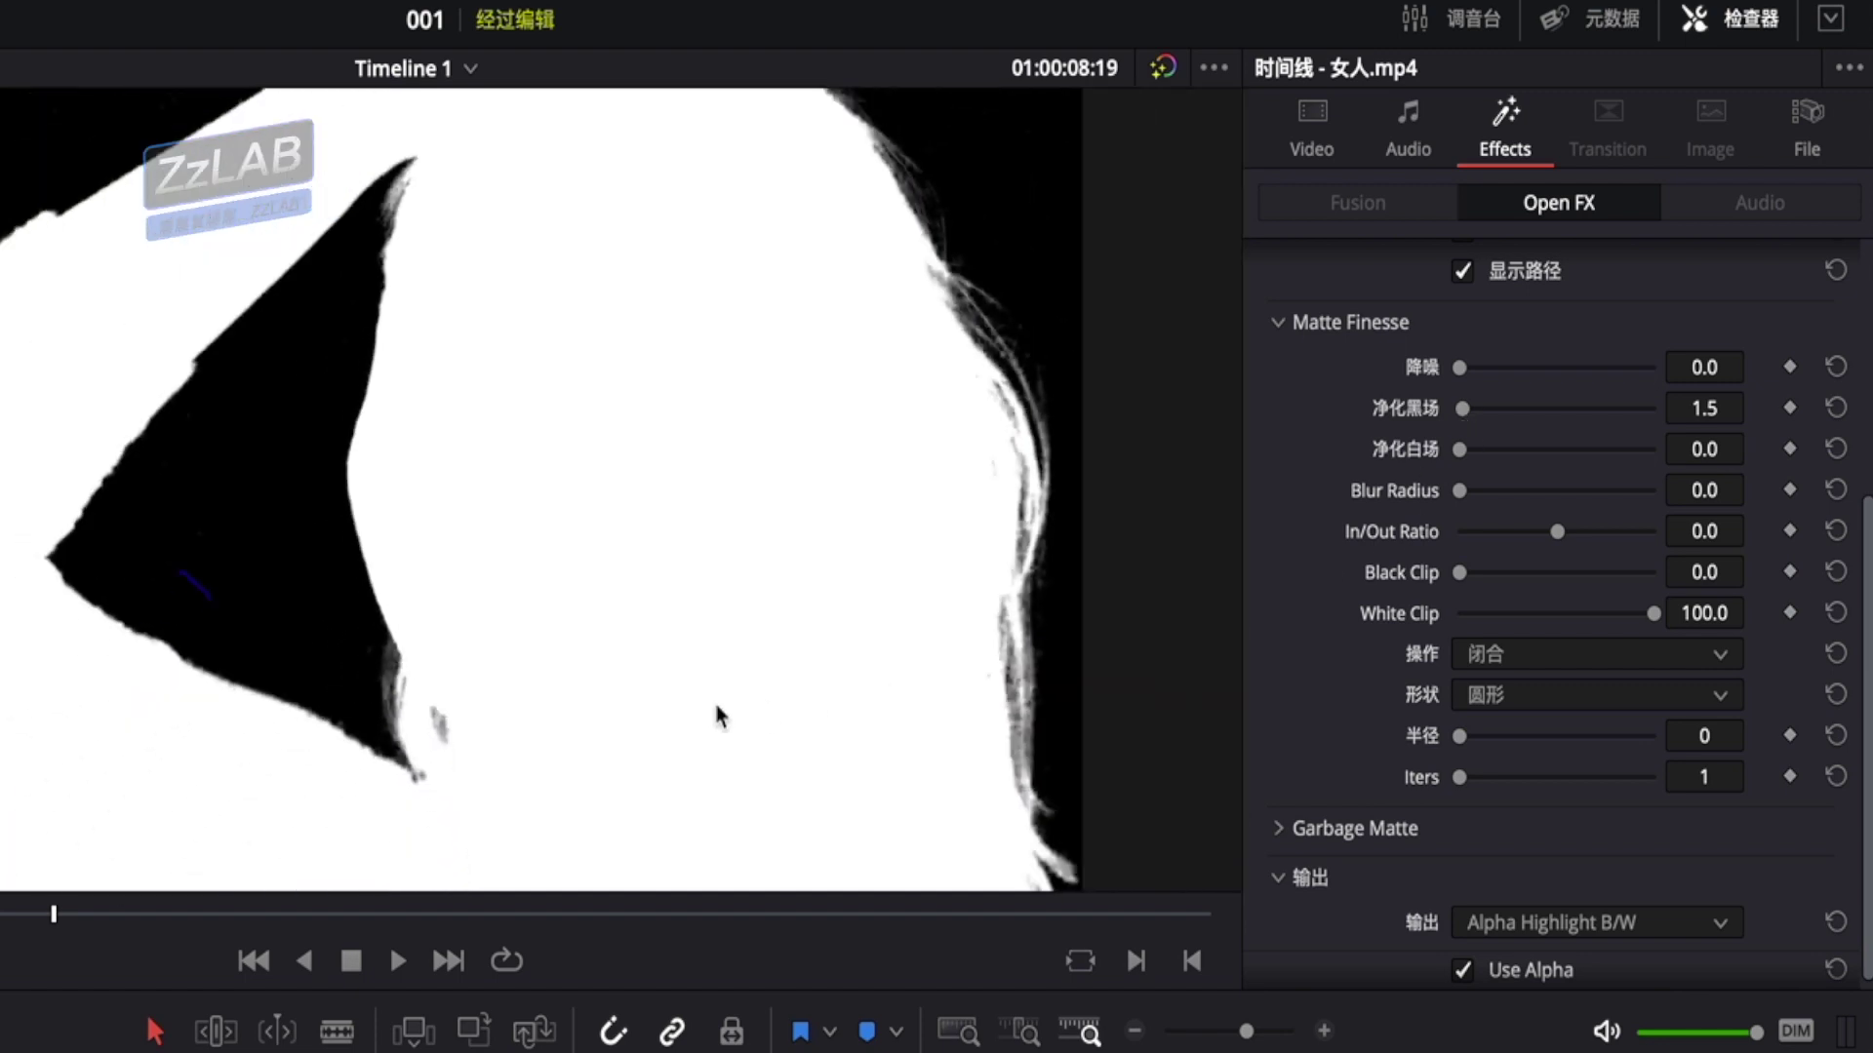
scroll(719, 718, "down", 2)
scroll(720, 720, "up", 3)
scroll(711, 731, "up", 2)
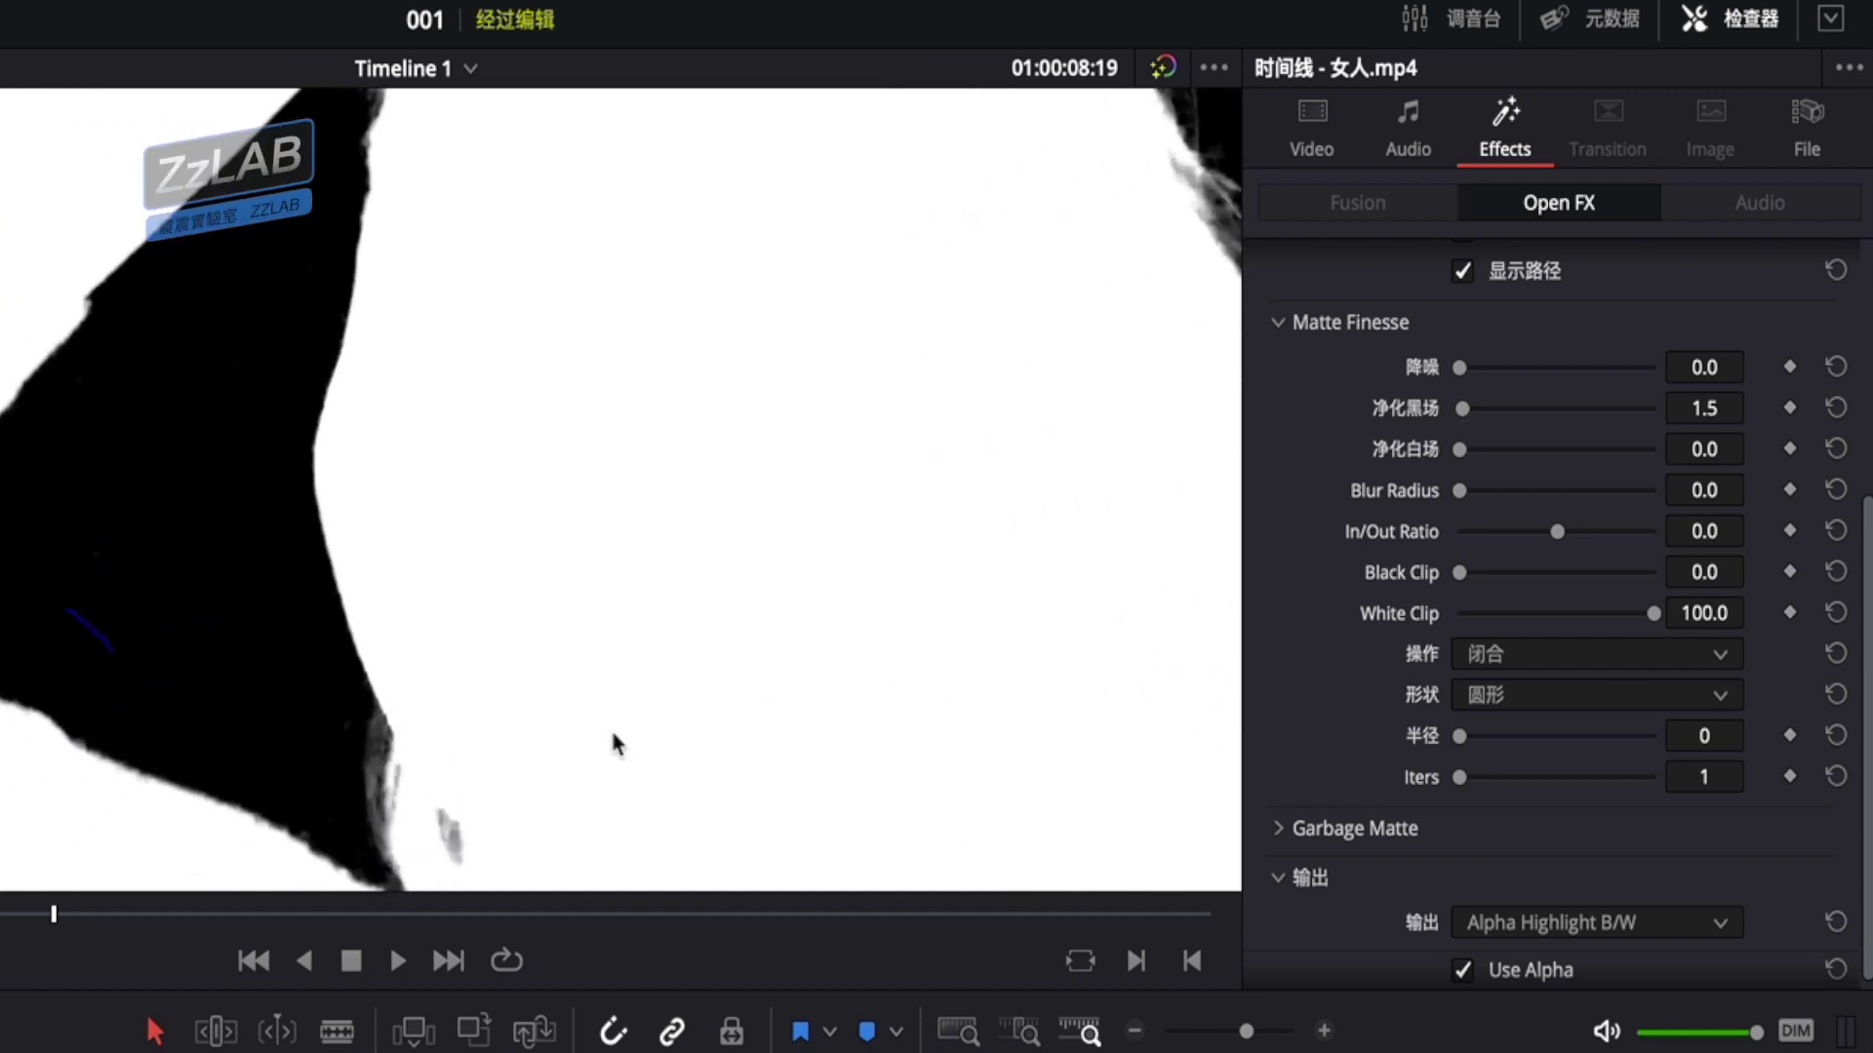
scroll(747, 396, "up", 2)
scroll(866, 354, "up", 2)
scroll(677, 364, "down", 2)
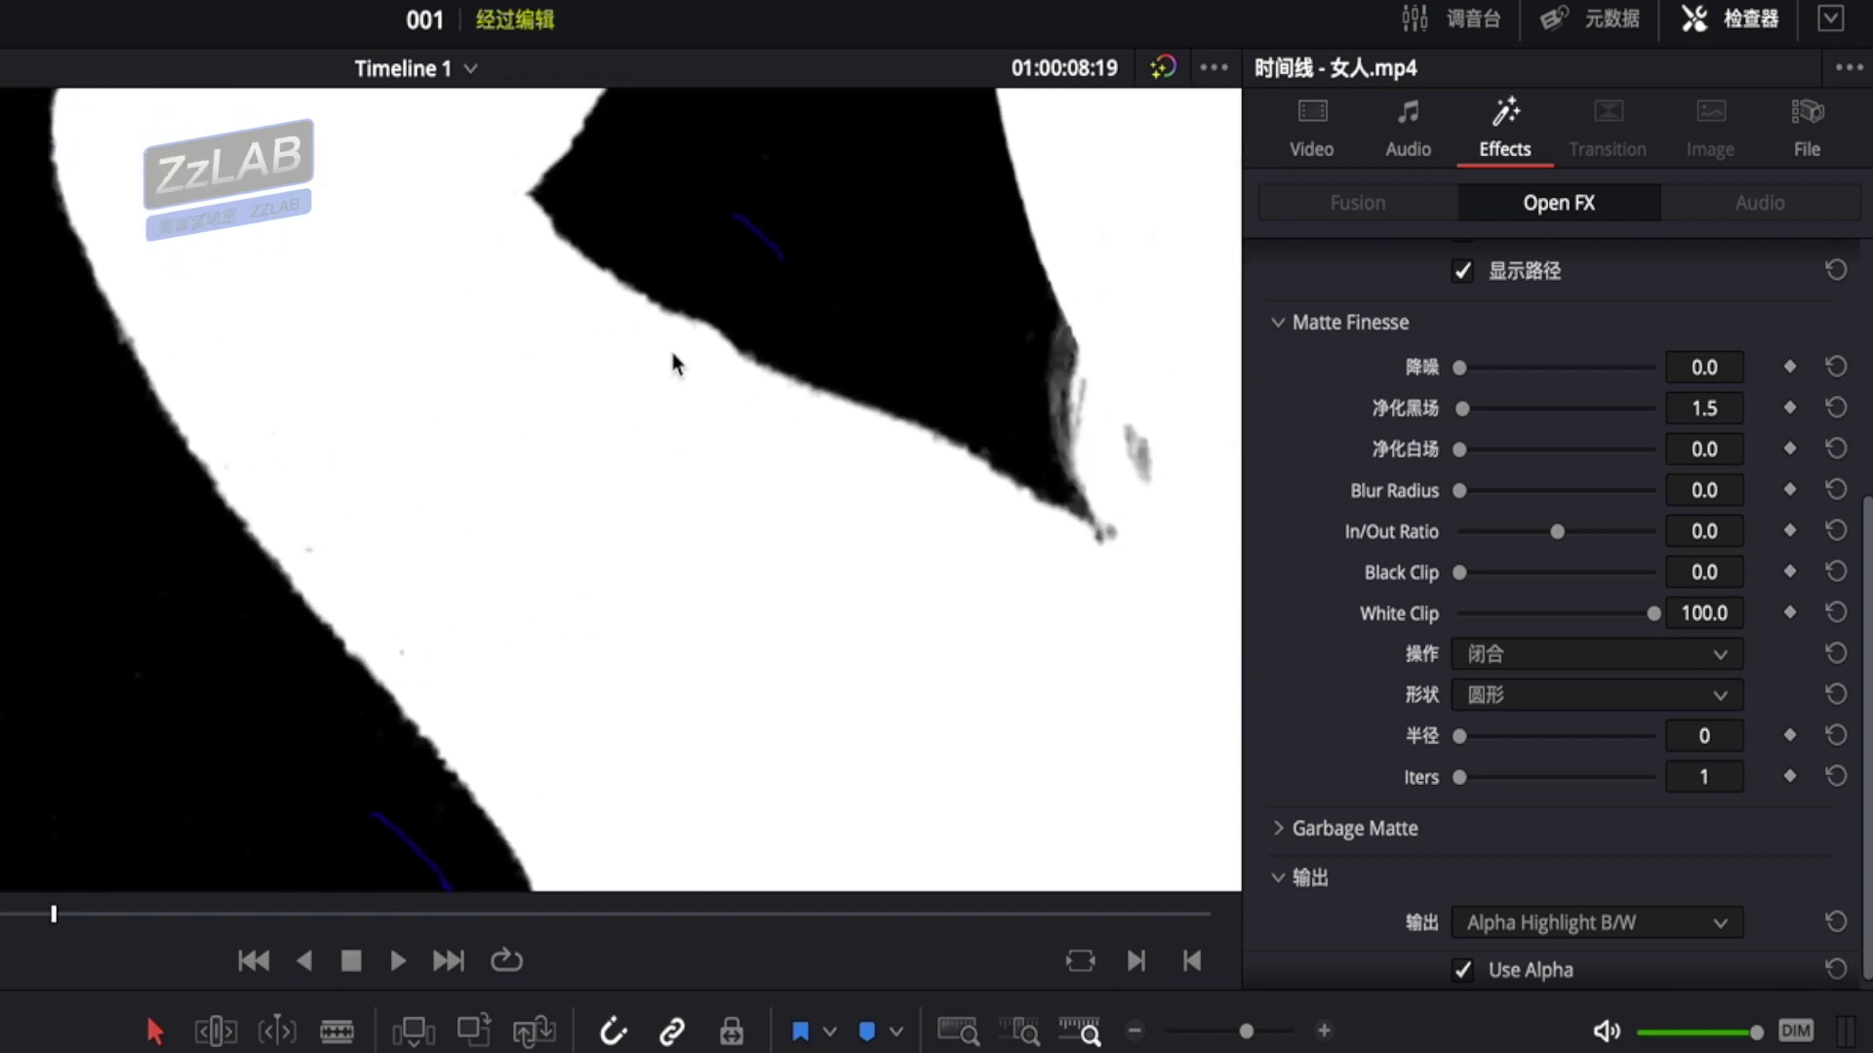
left_click_drag(536, 382, 205, 669)
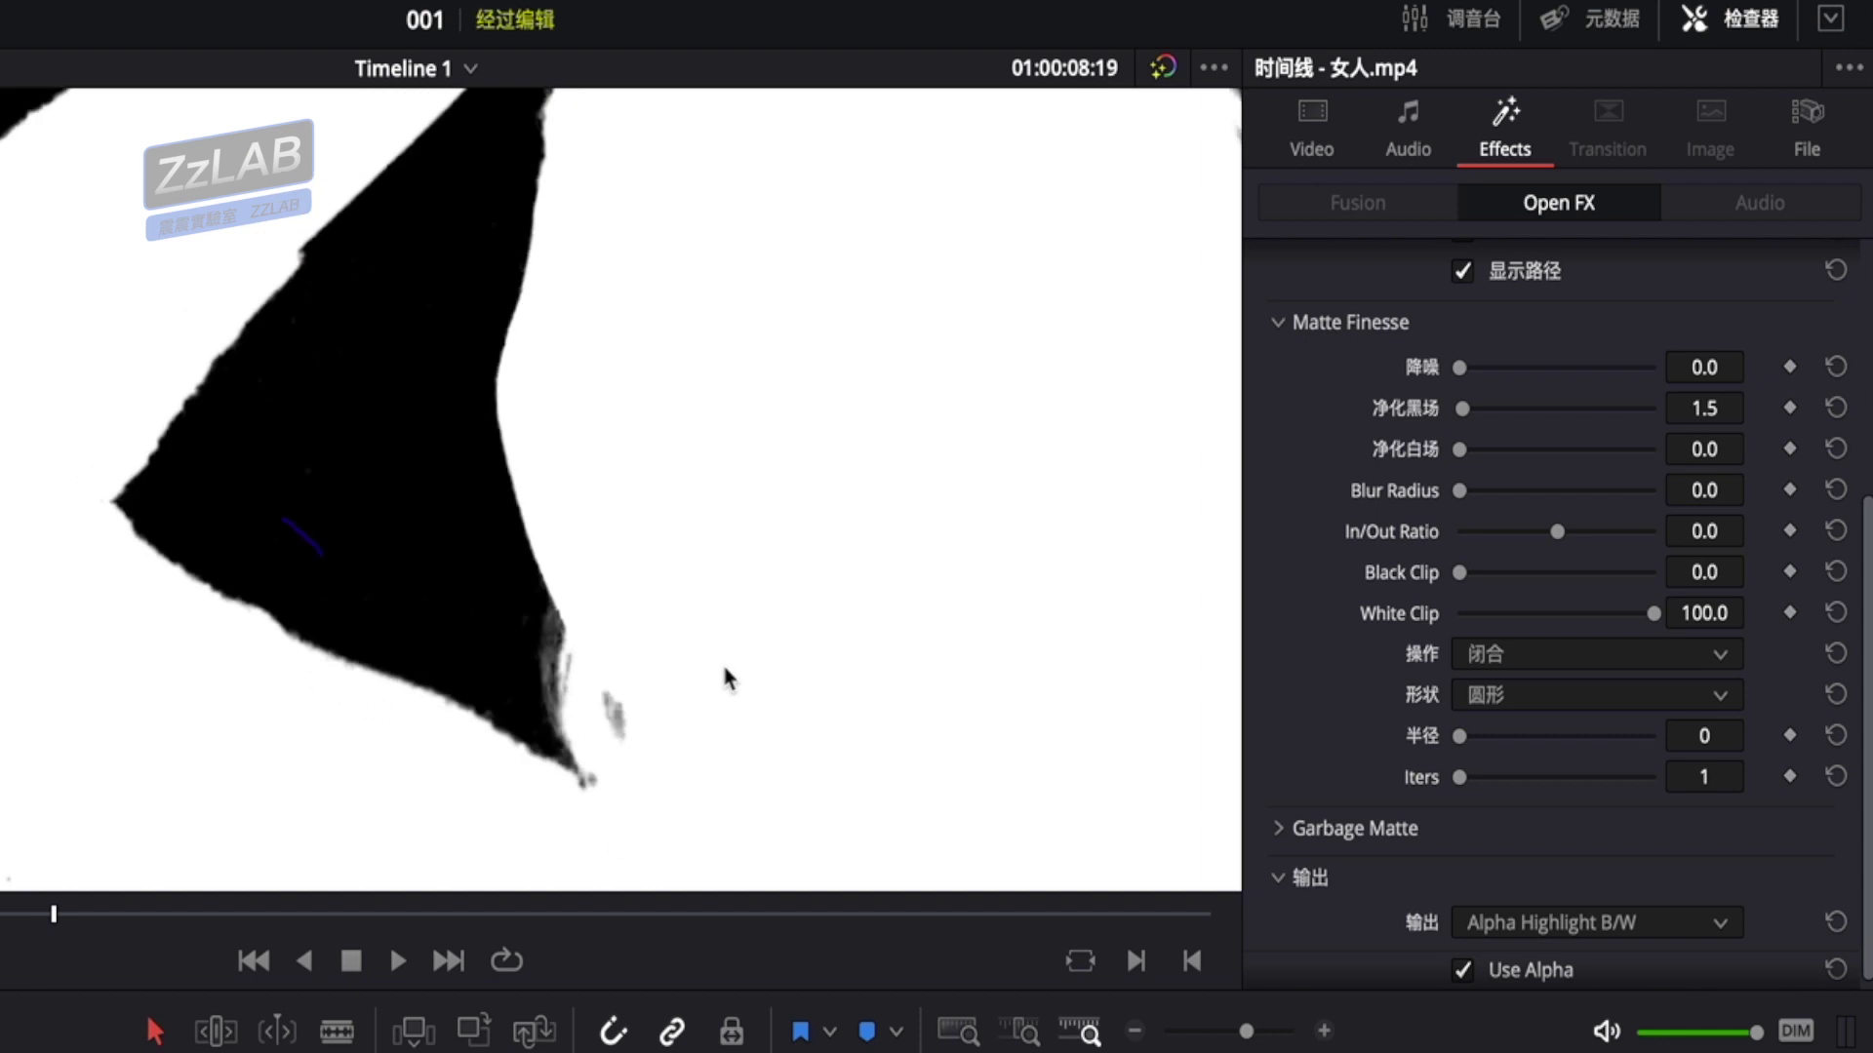
scroll(727, 678, "down", 3)
scroll(727, 678, "down", 1)
scroll(727, 678, "up", 1)
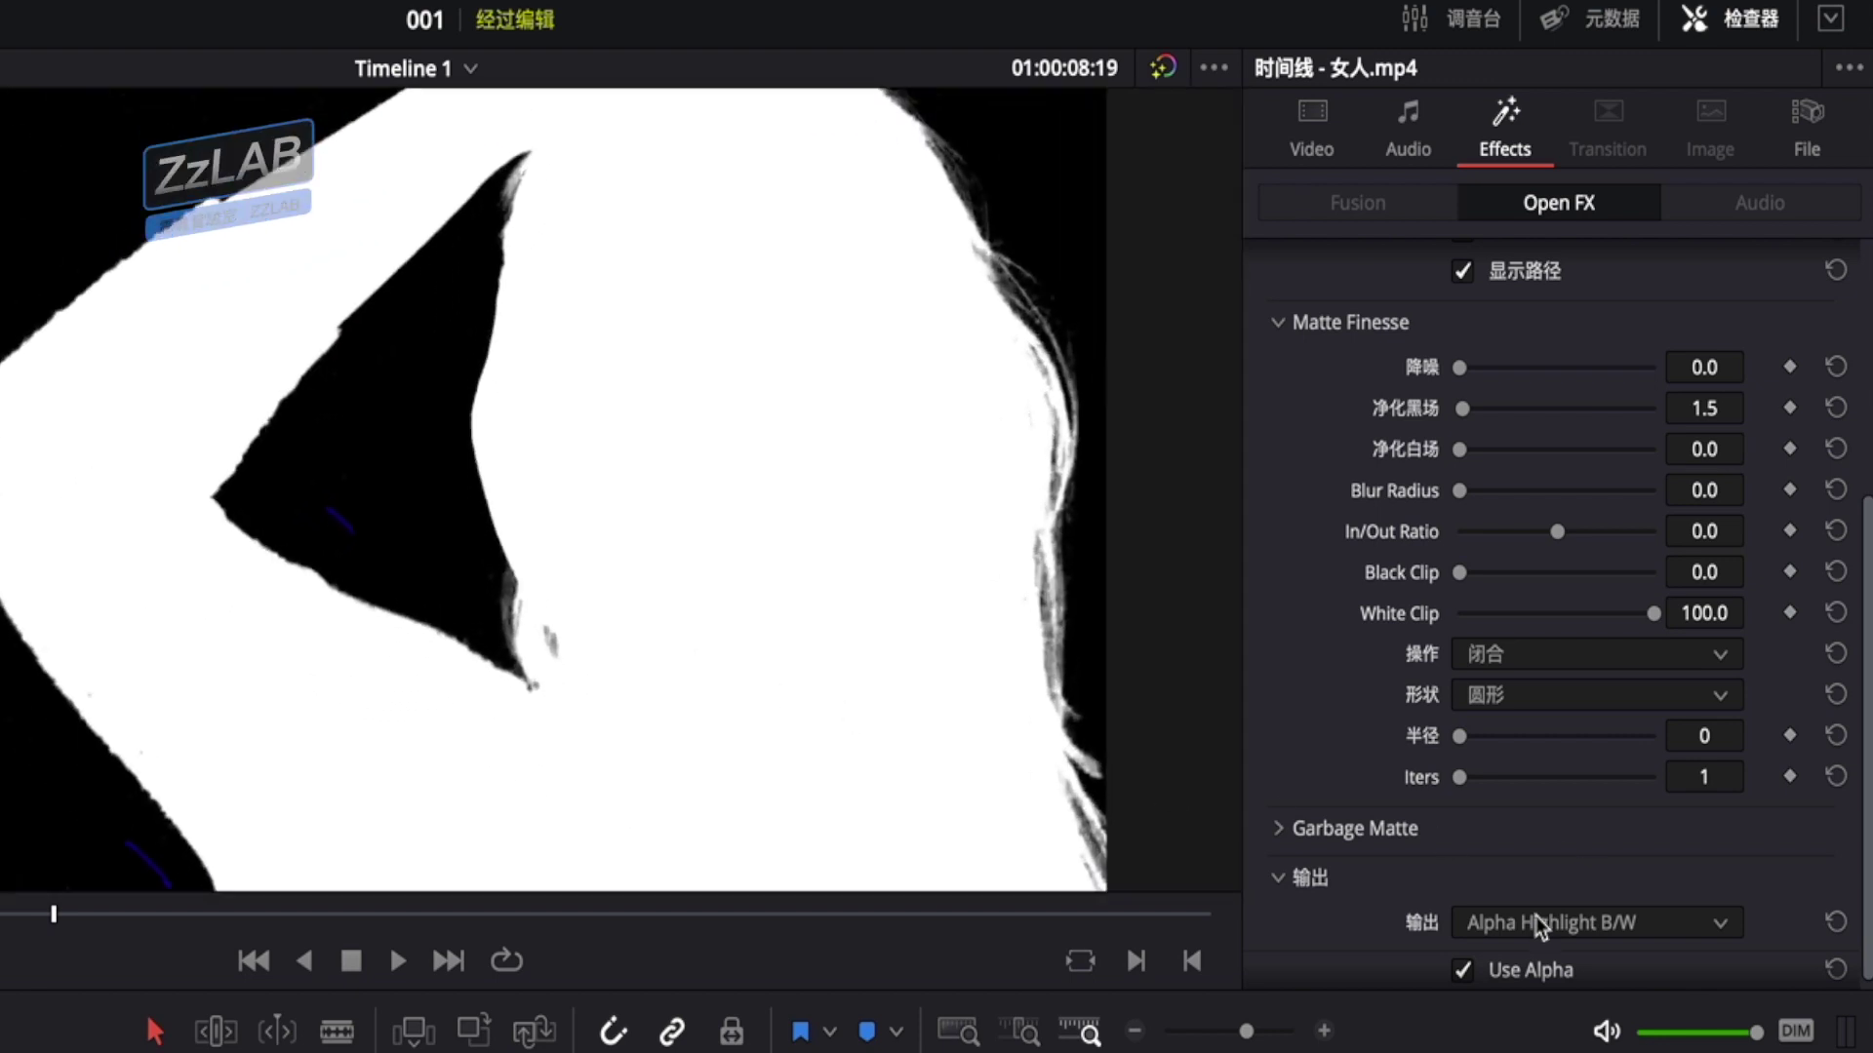
Set the 3D Keyer output back to 最终合成, the final composite
left_click(1601, 923)
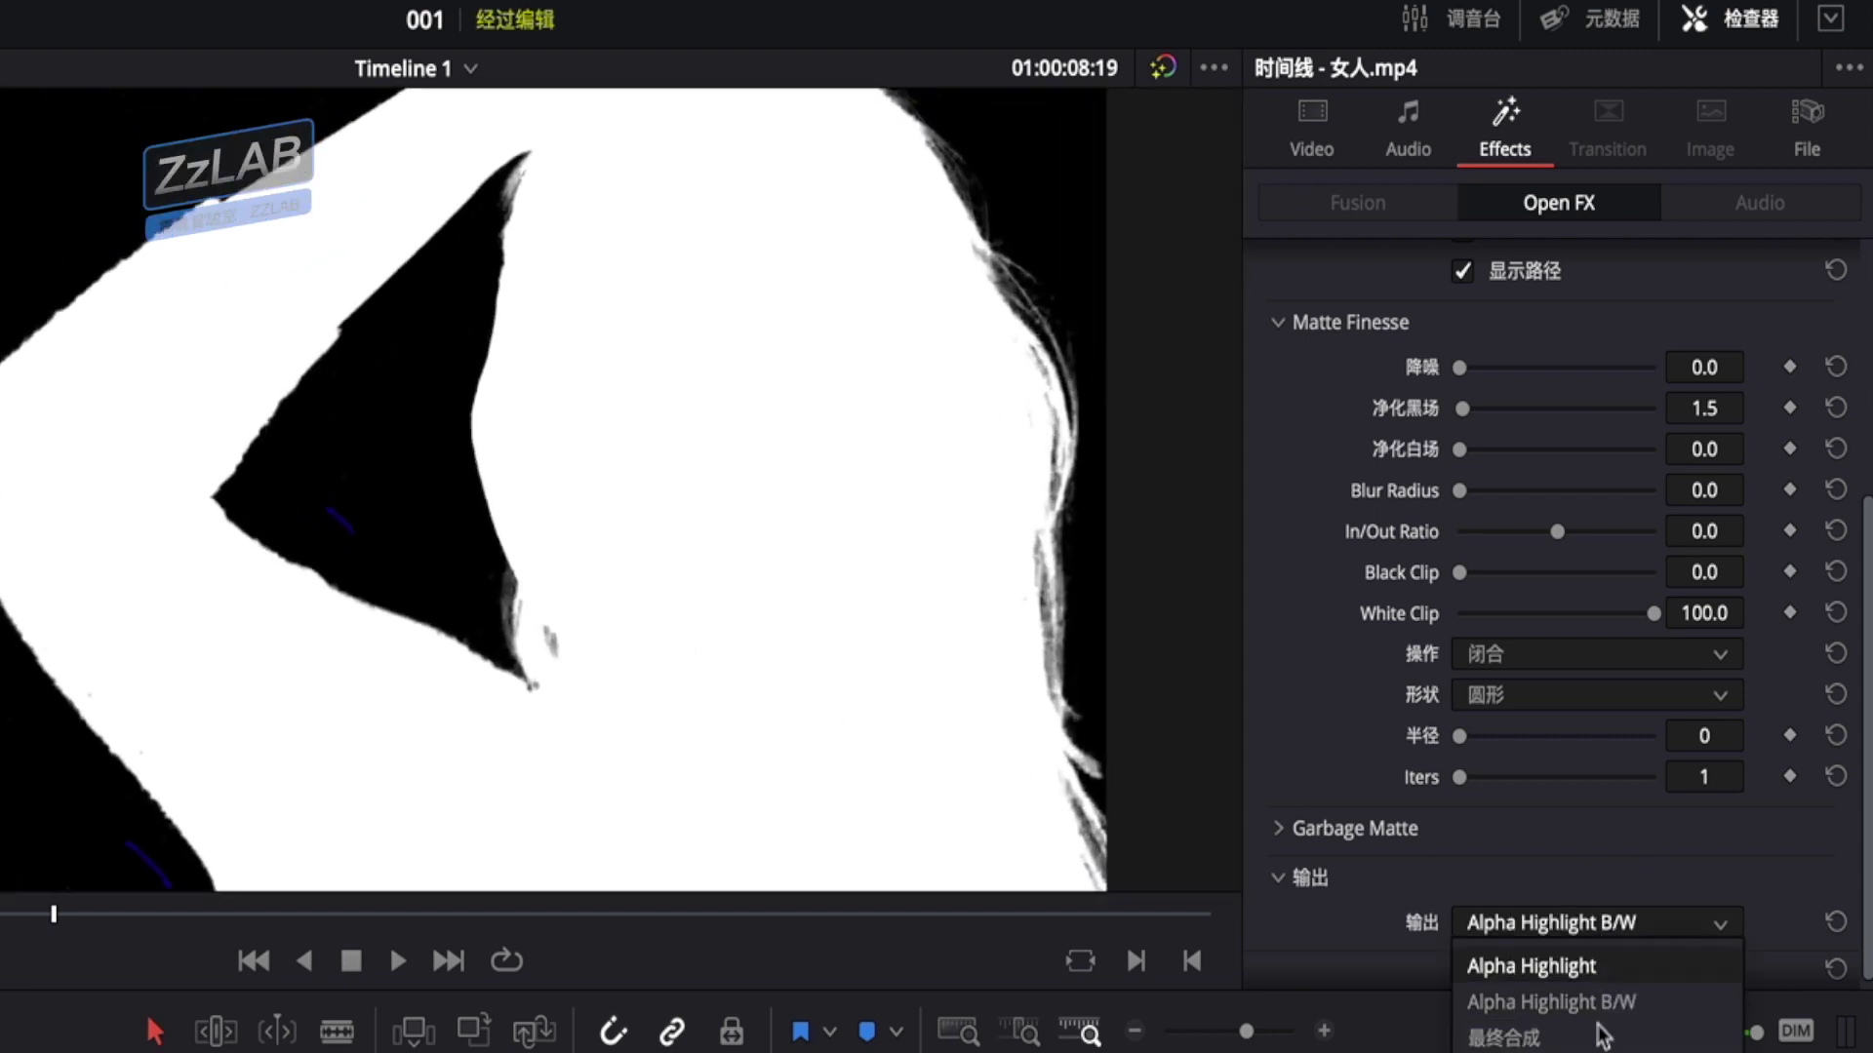
left_click(1601, 1035)
scroll(1575, 847, "up", 1)
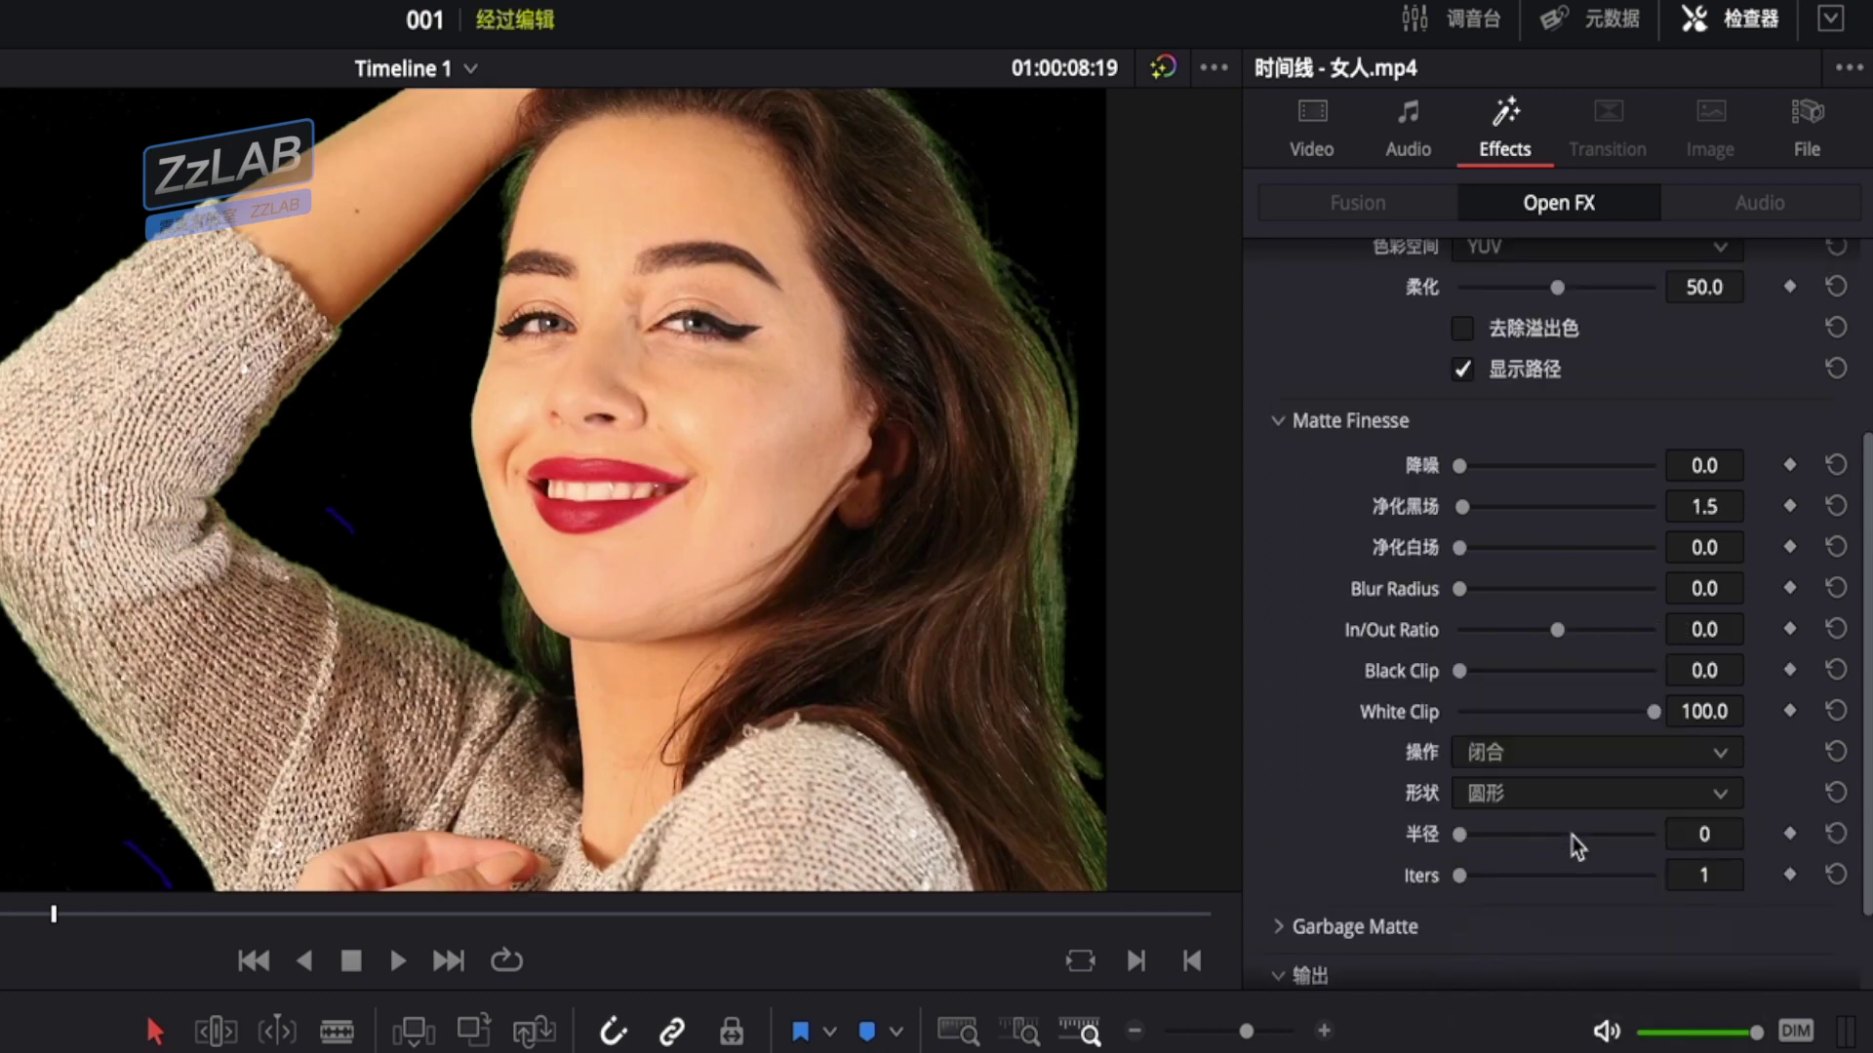
scroll(1570, 839, "up", 4)
scroll(1079, 617, "up", 3)
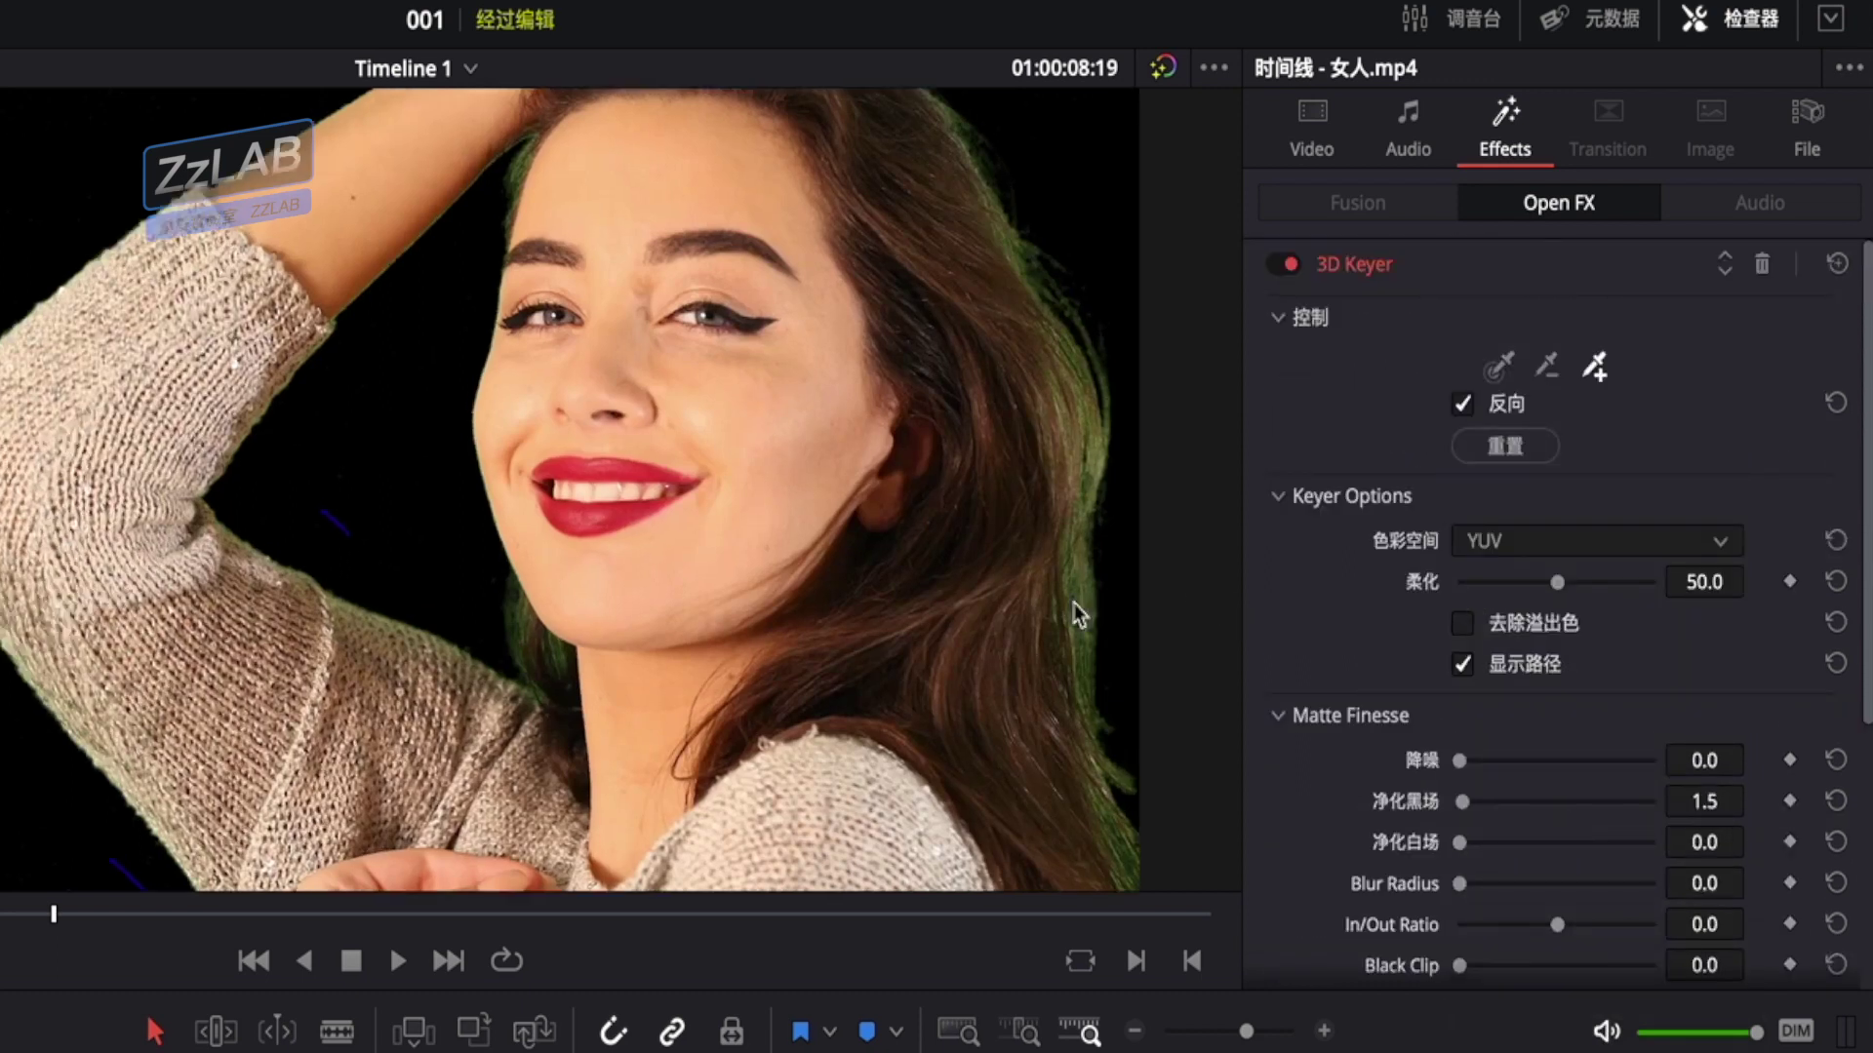
scroll(1083, 616, "up", 2)
scroll(1103, 616, "up", 2)
scroll(855, 655, "up", 2)
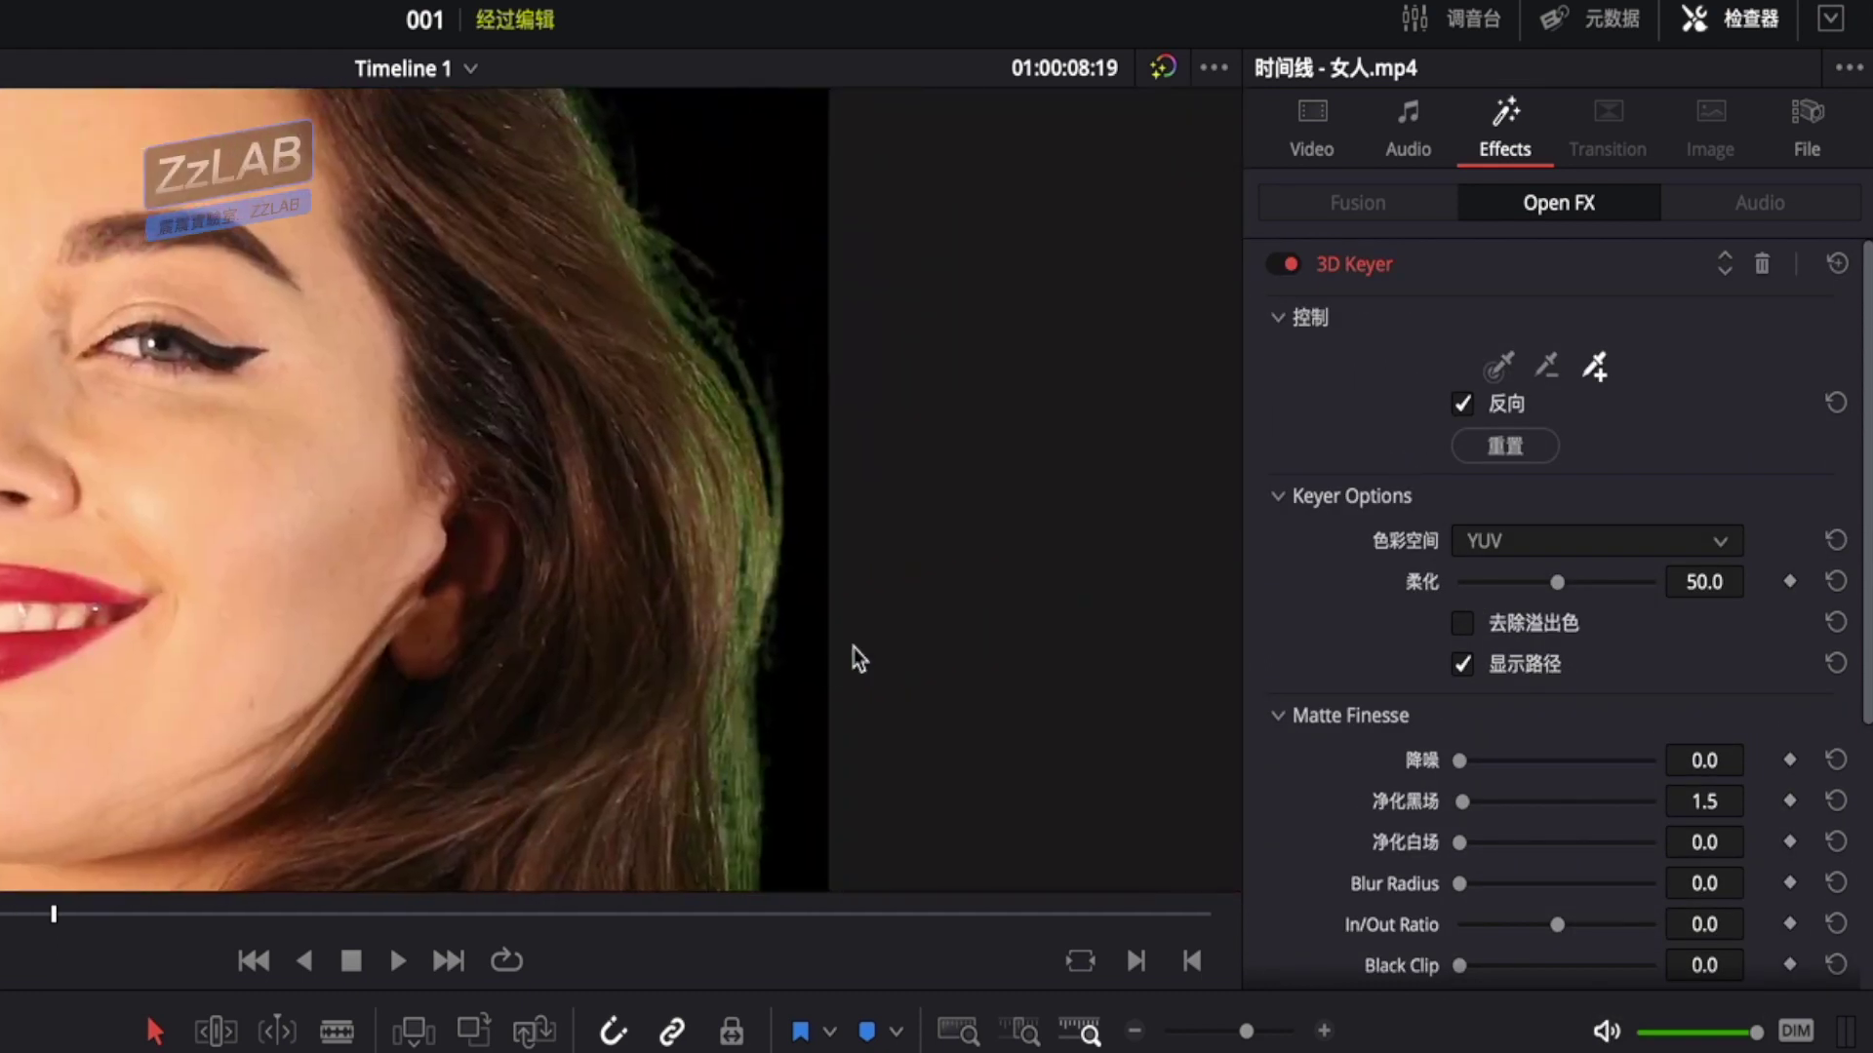
scroll(852, 655, "up", 2)
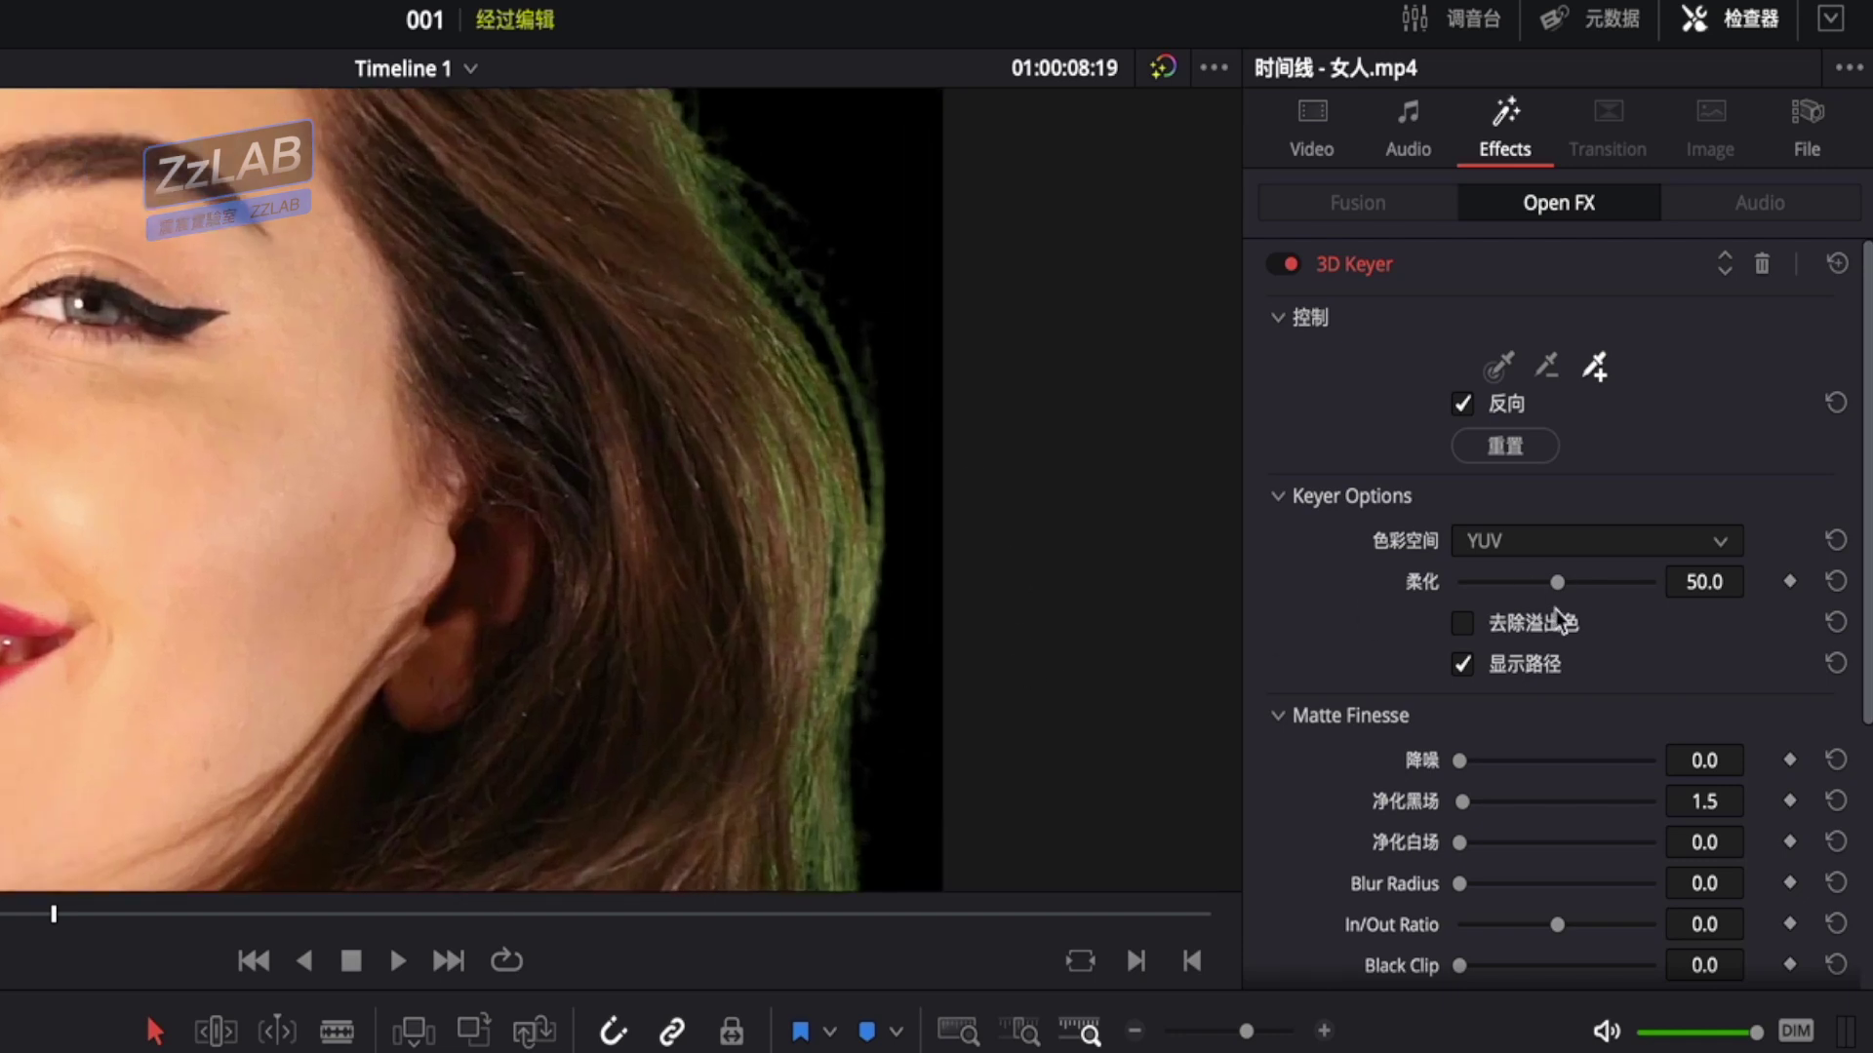
Enable 去除溢出色 spill removal, toggling it off and on to compare the hair fringe
left_click(1463, 624)
scroll(1463, 629, "down", 2)
left_click(1463, 427)
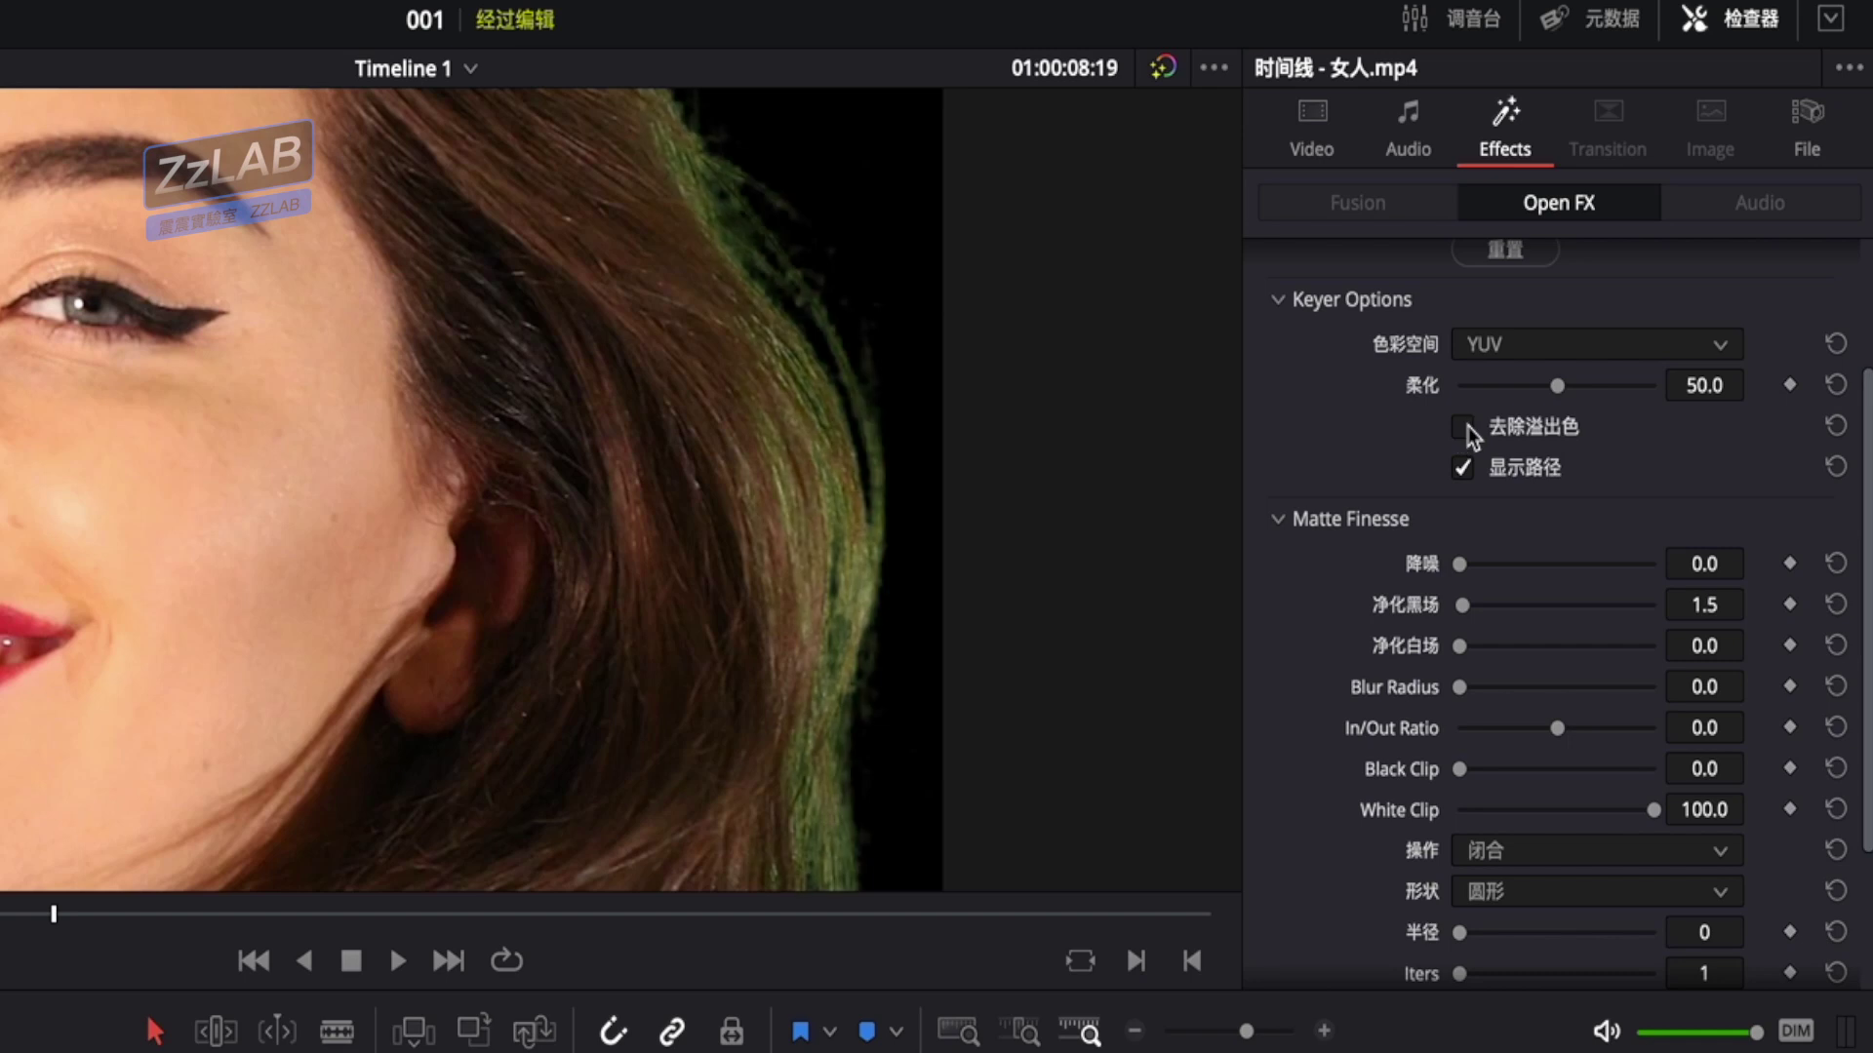
left_click(1463, 427)
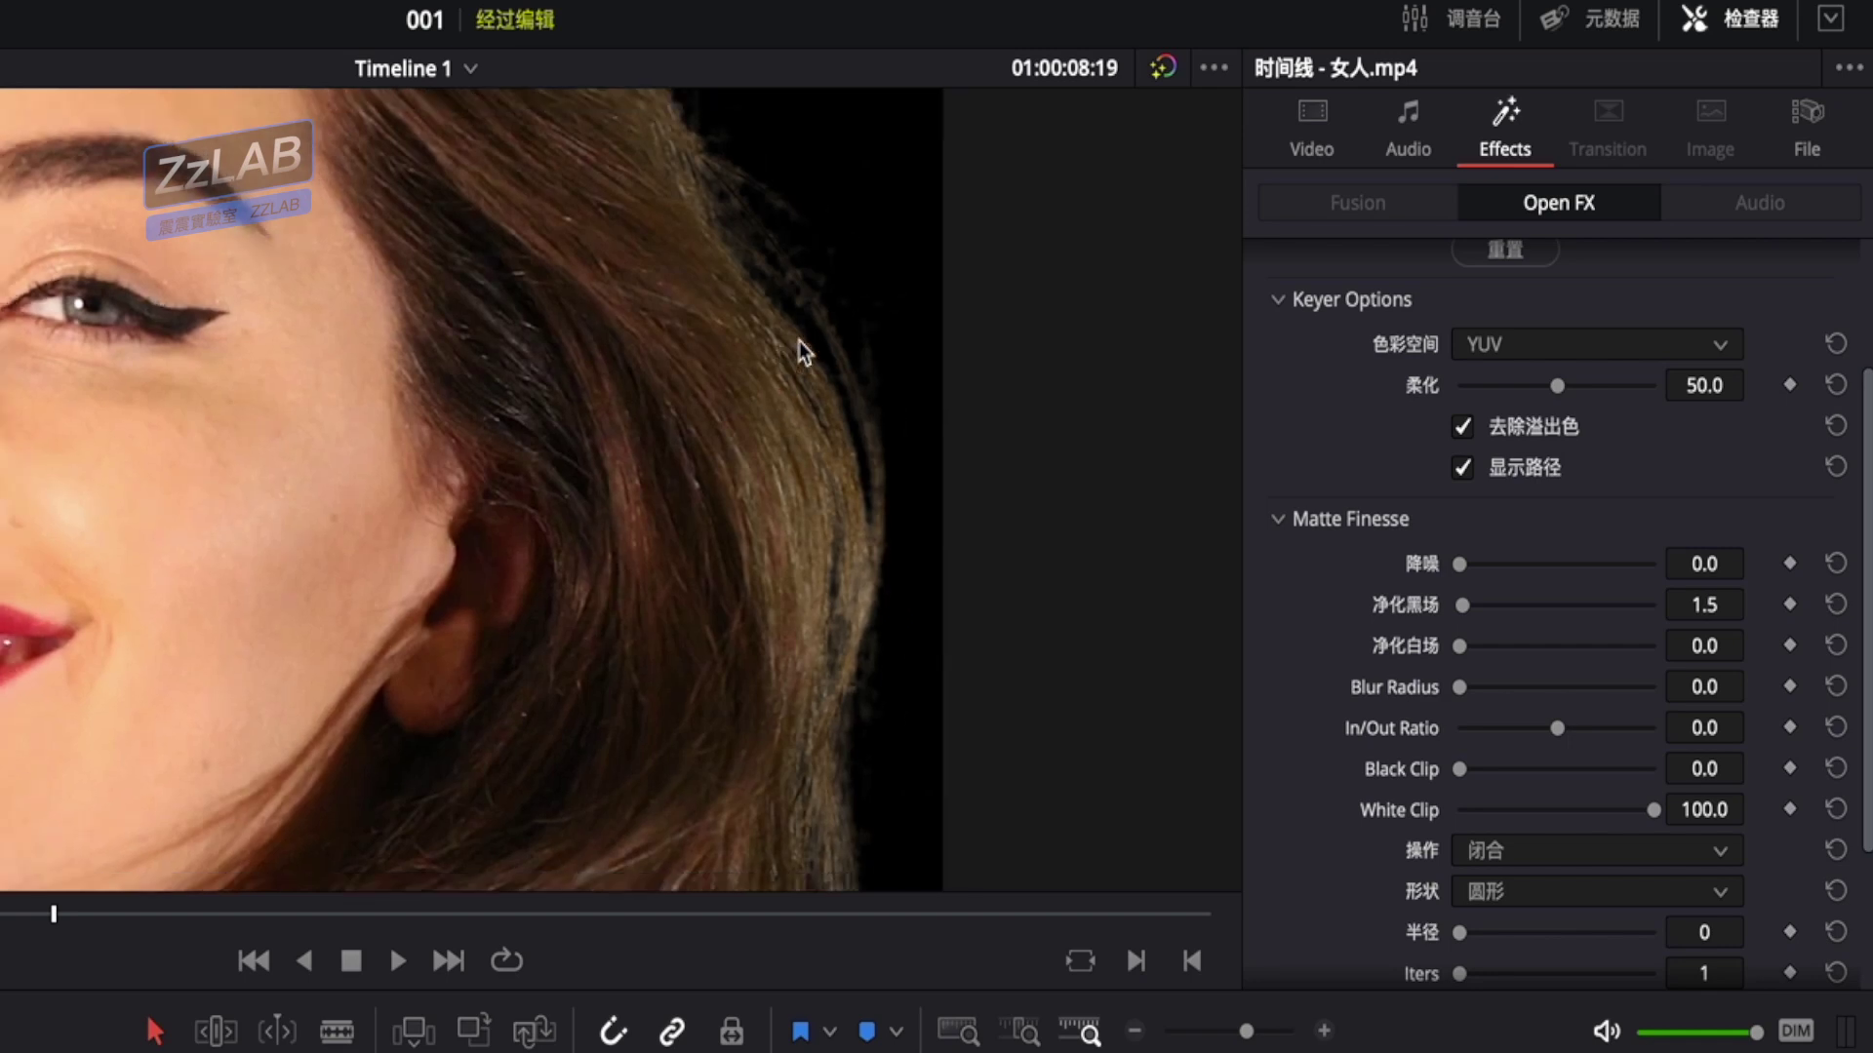
scroll(799, 341, "down", 2)
scroll(799, 341, "down", 2)
scroll(798, 342, "down", 2)
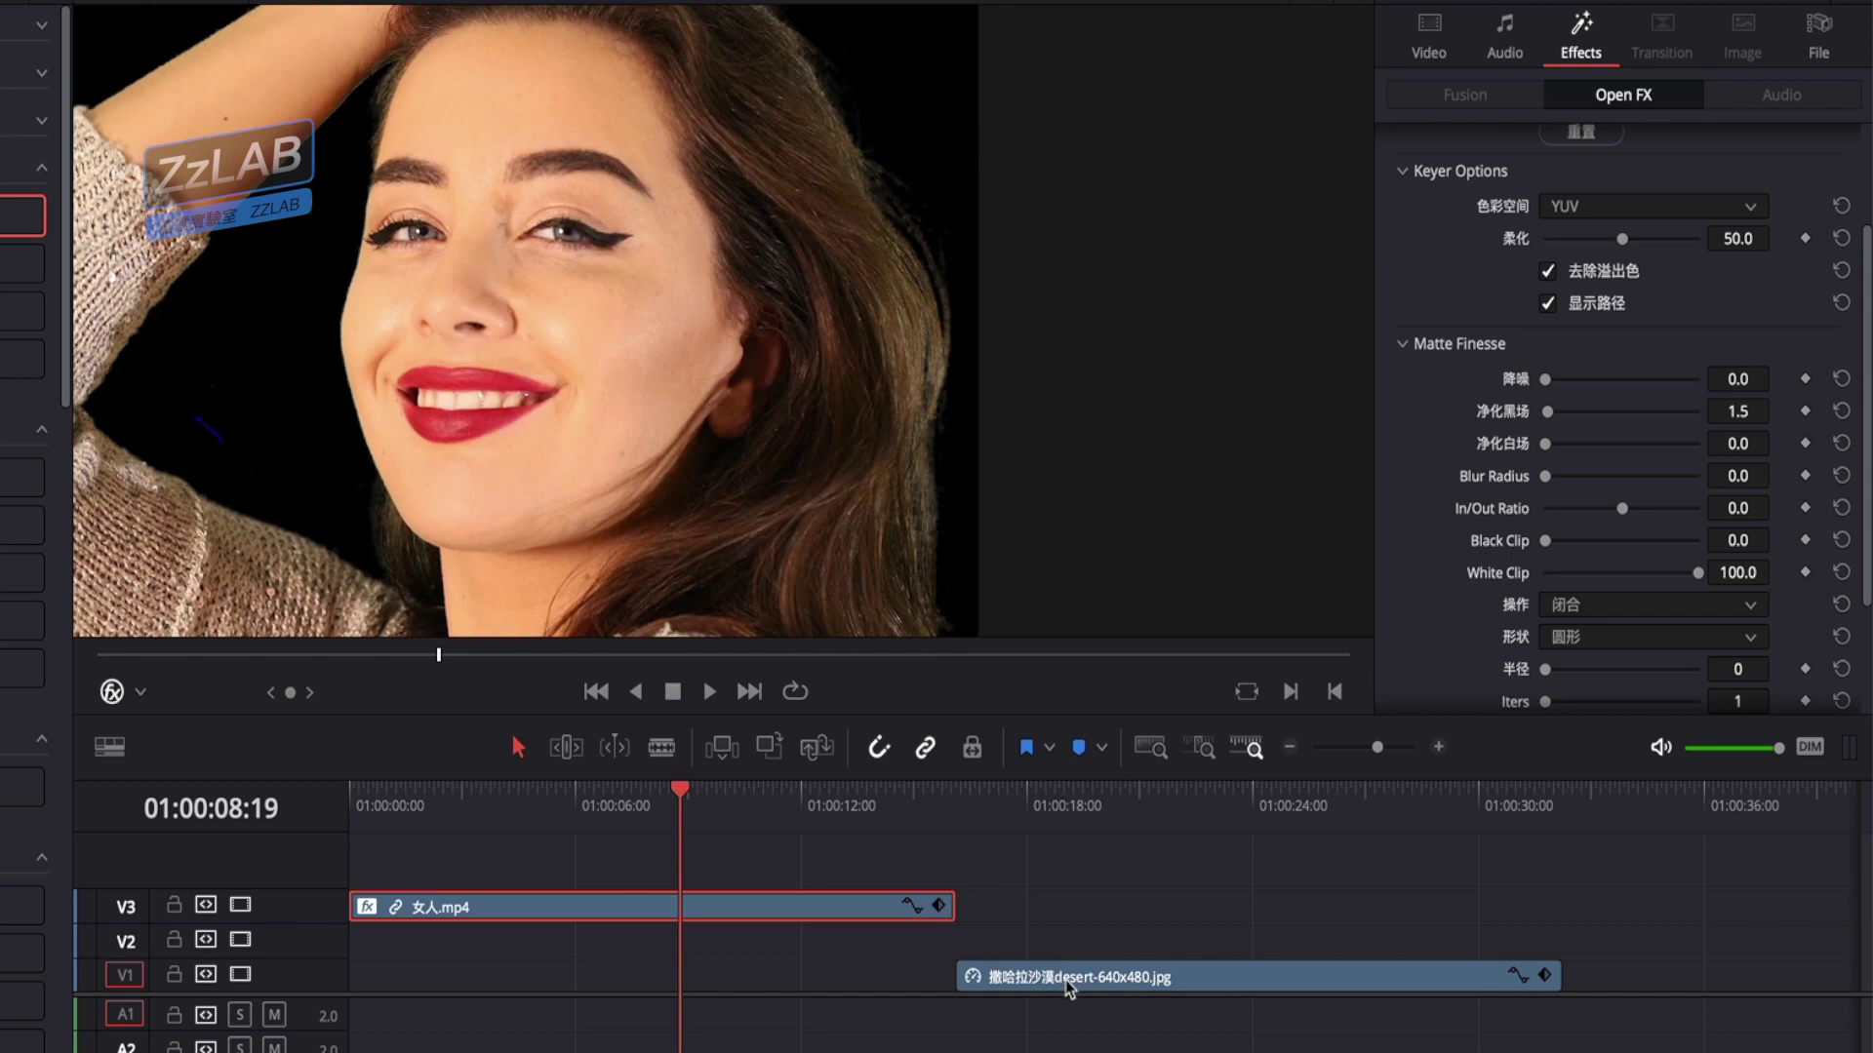
Move the desert clip to the timeline start and play the composite from about 01:00:03:14
left_click_drag(1070, 987, 449, 985)
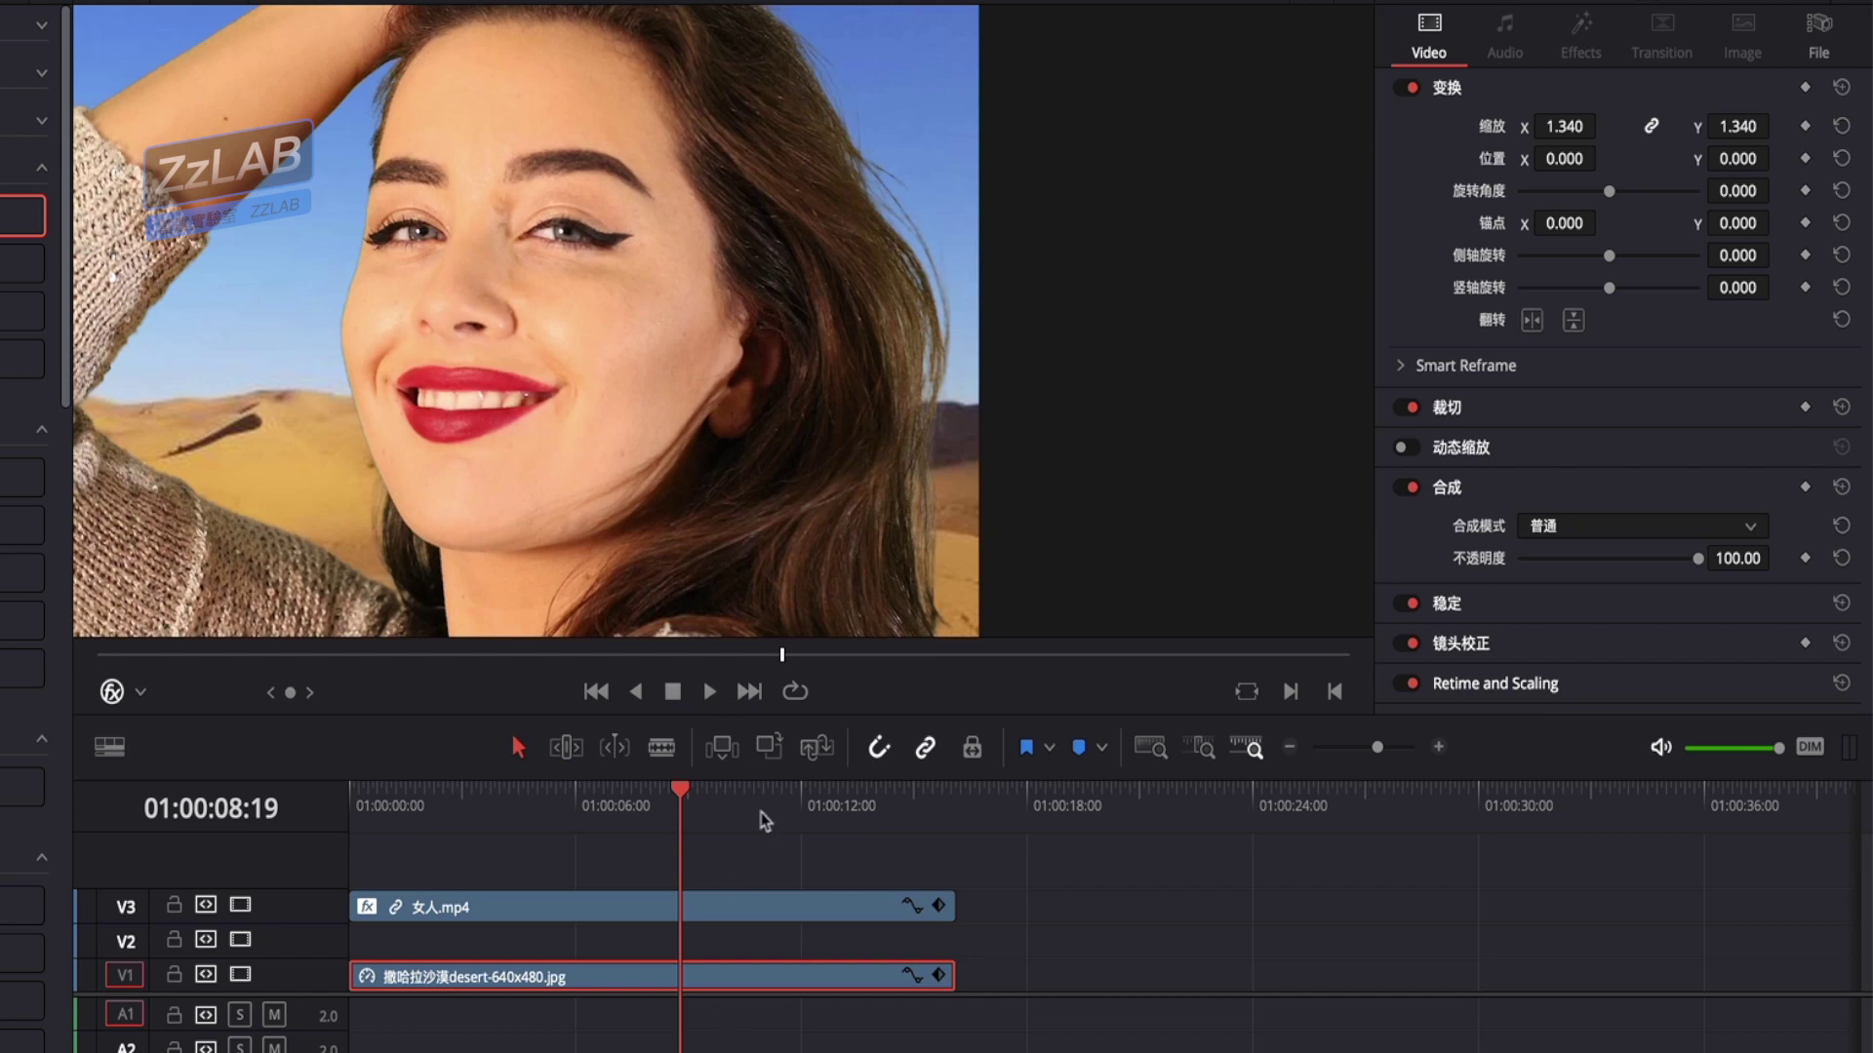
left_click_drag(682, 802, 305, 824)
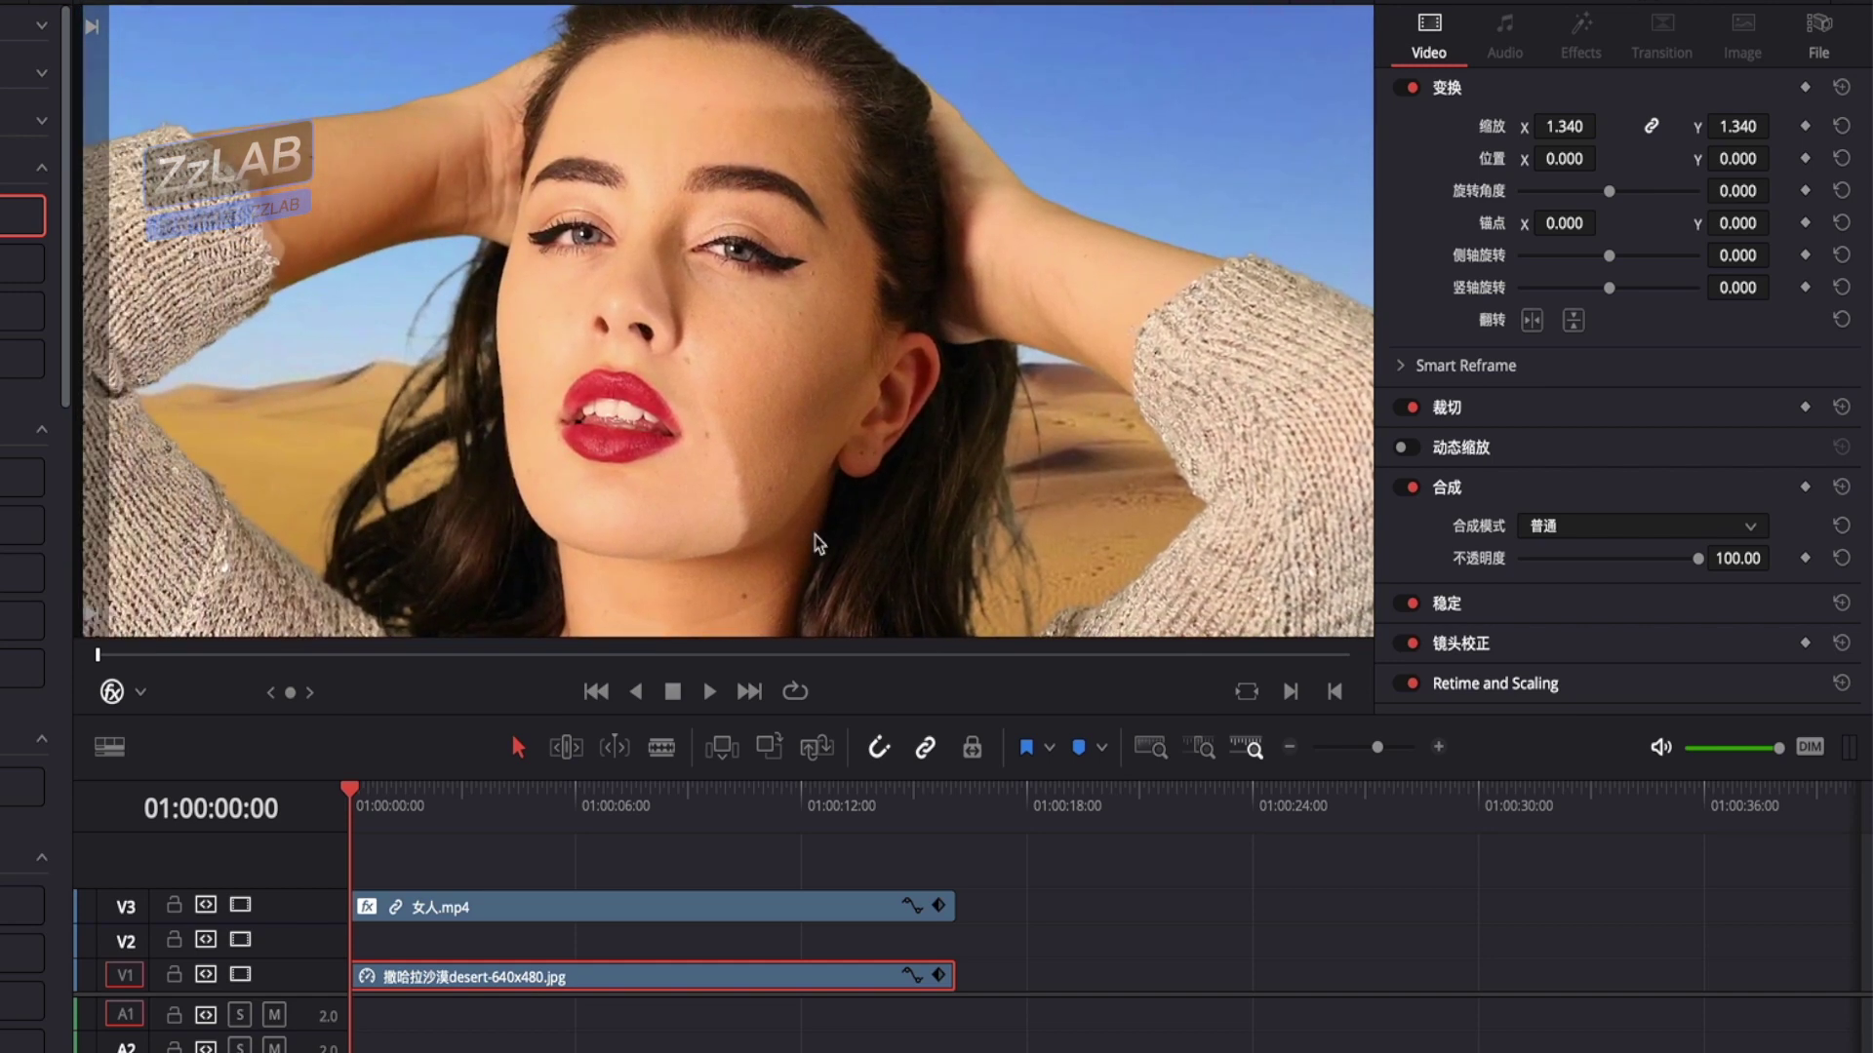
key("space")
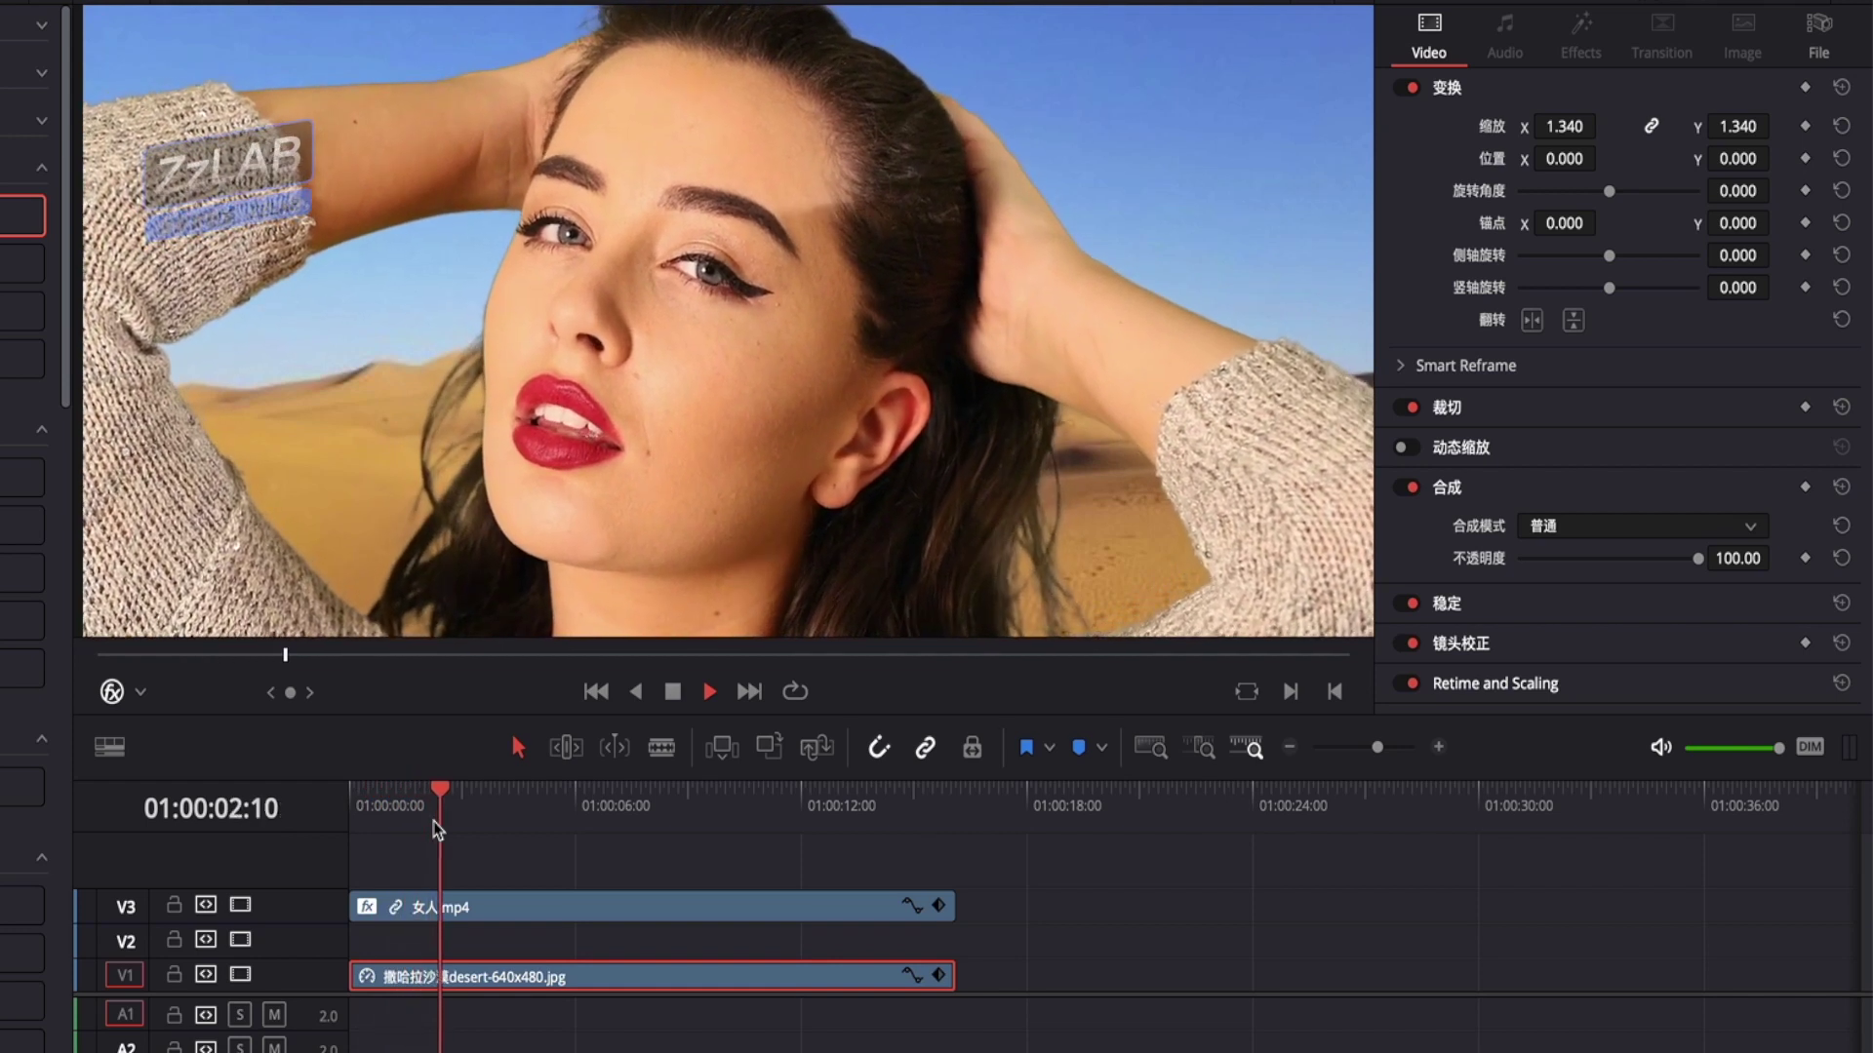
left_click_drag(517, 792, 717, 804)
key("space")
key("space")
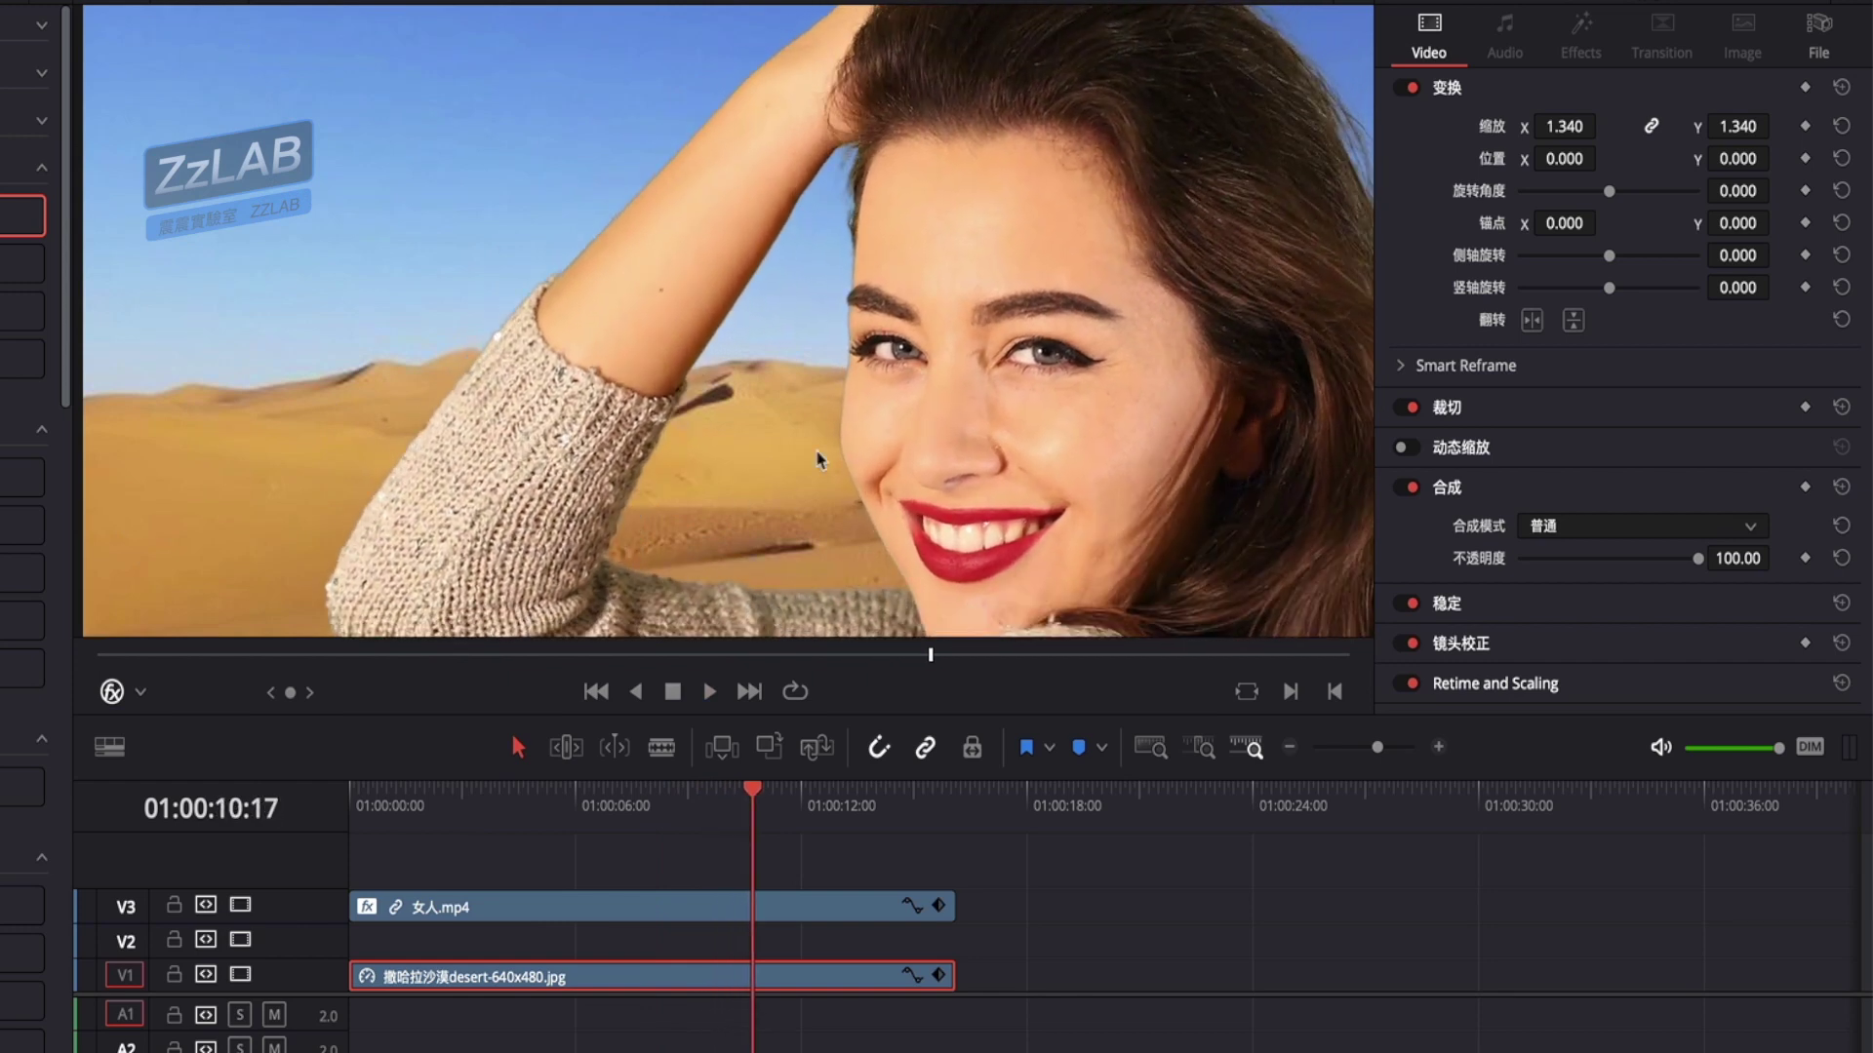
Zoom into the preview and pan to inspect the woman's face against the desert
scroll(823, 439, "up", 2)
scroll(858, 381, "up", 2)
scroll(889, 315, "up", 2)
scroll(886, 318, "up", 2)
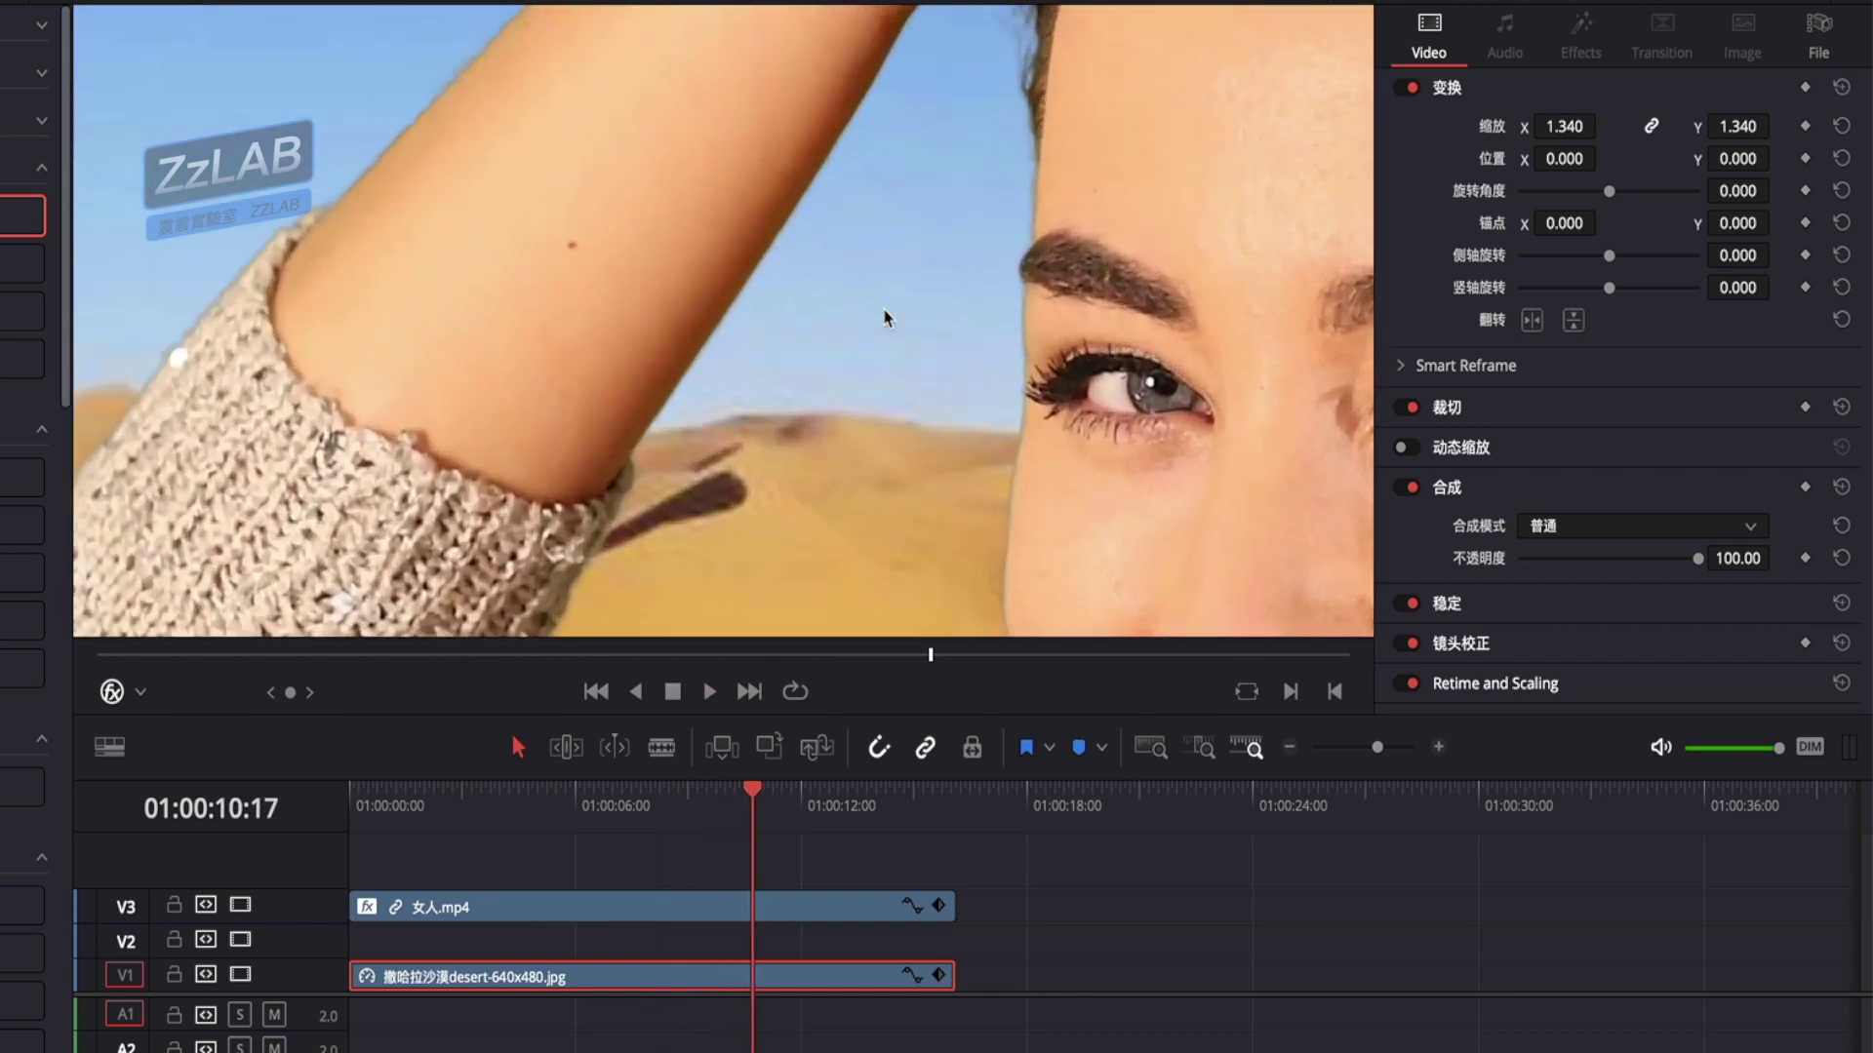
scroll(963, 300, "up", 2)
scroll(1042, 356, "down", 1)
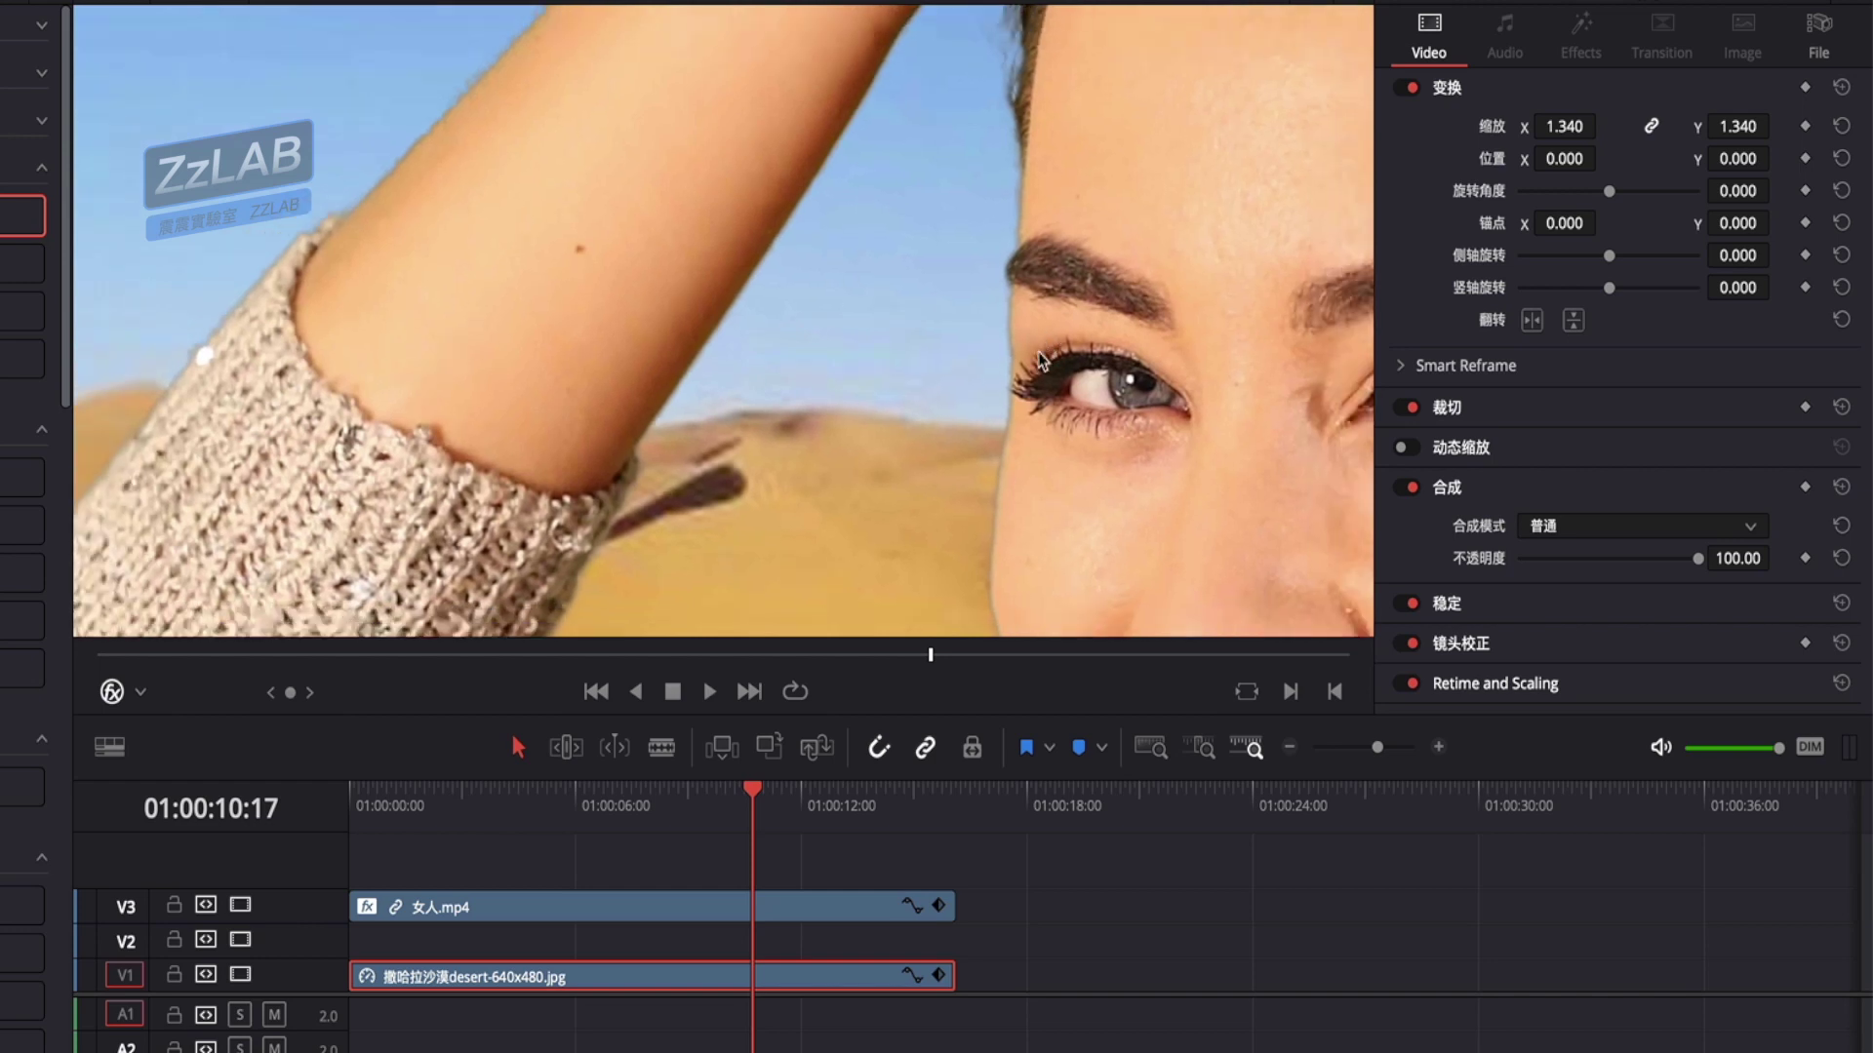
left_click_drag(953, 502, 581, 293)
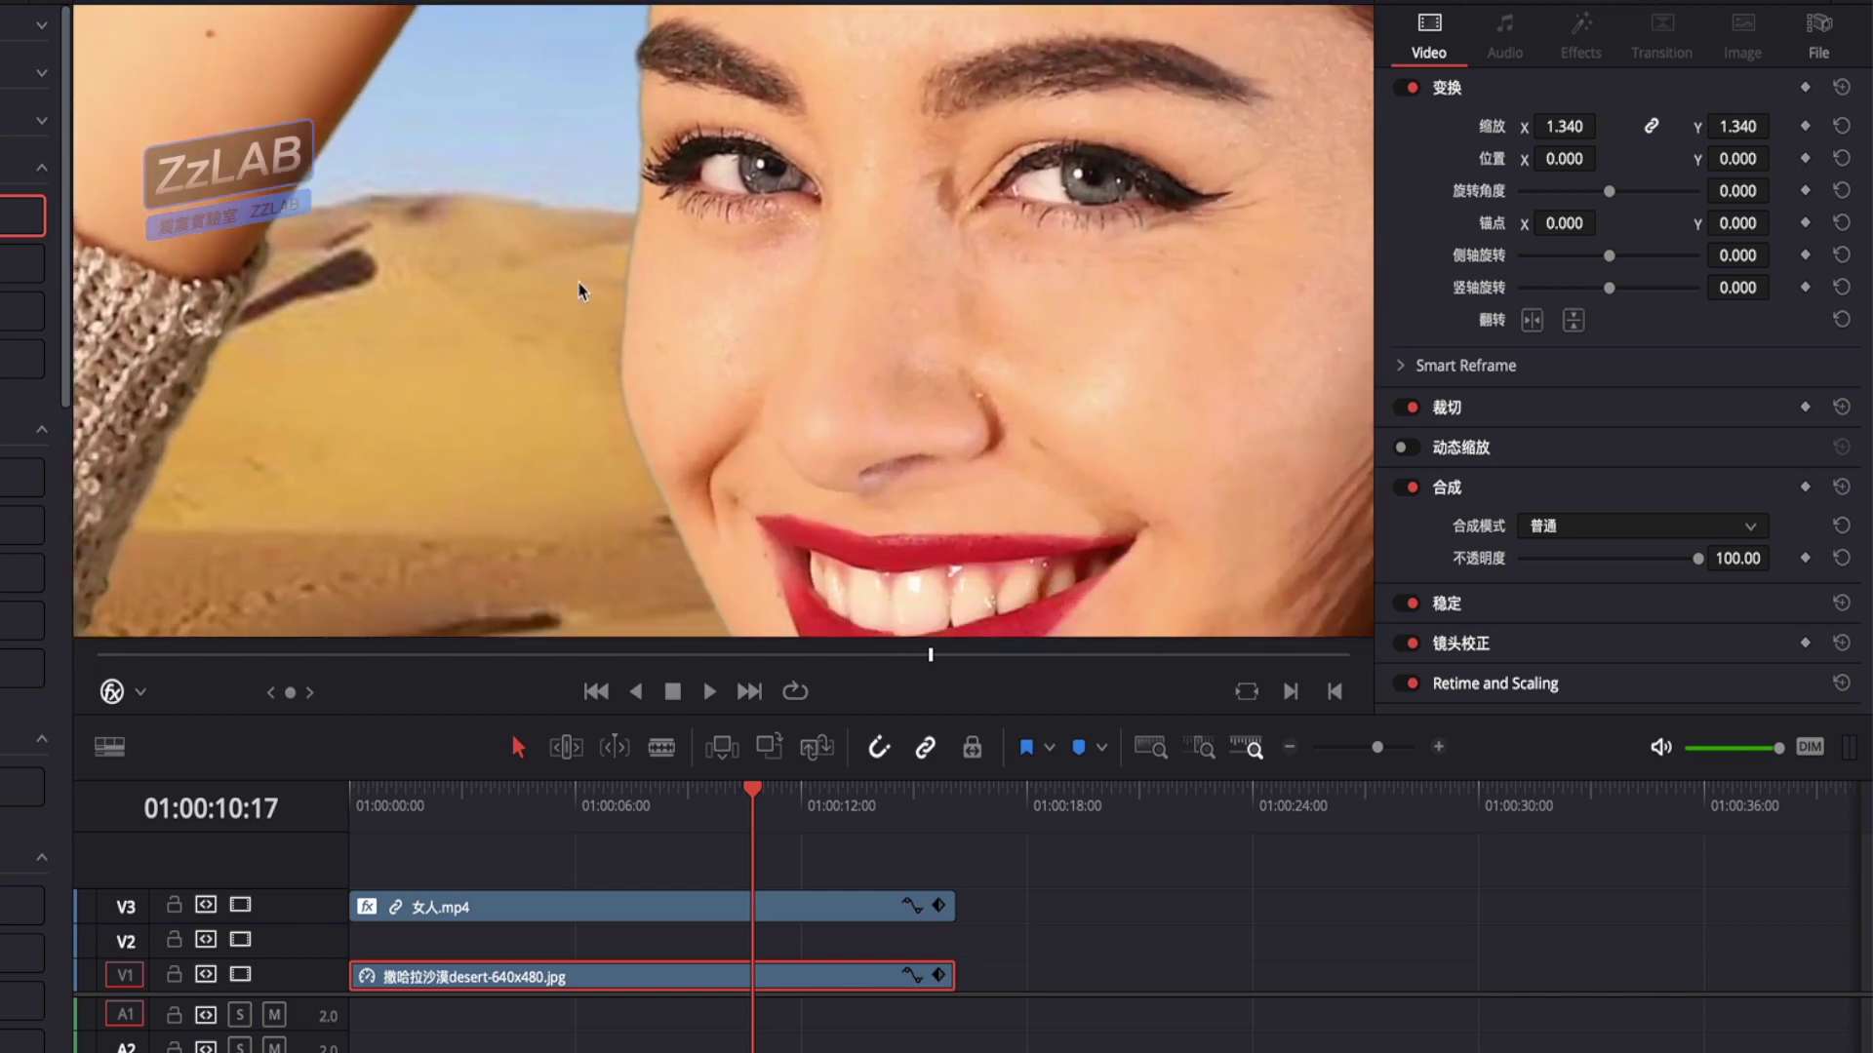
left_click_drag(686, 473, 724, 403)
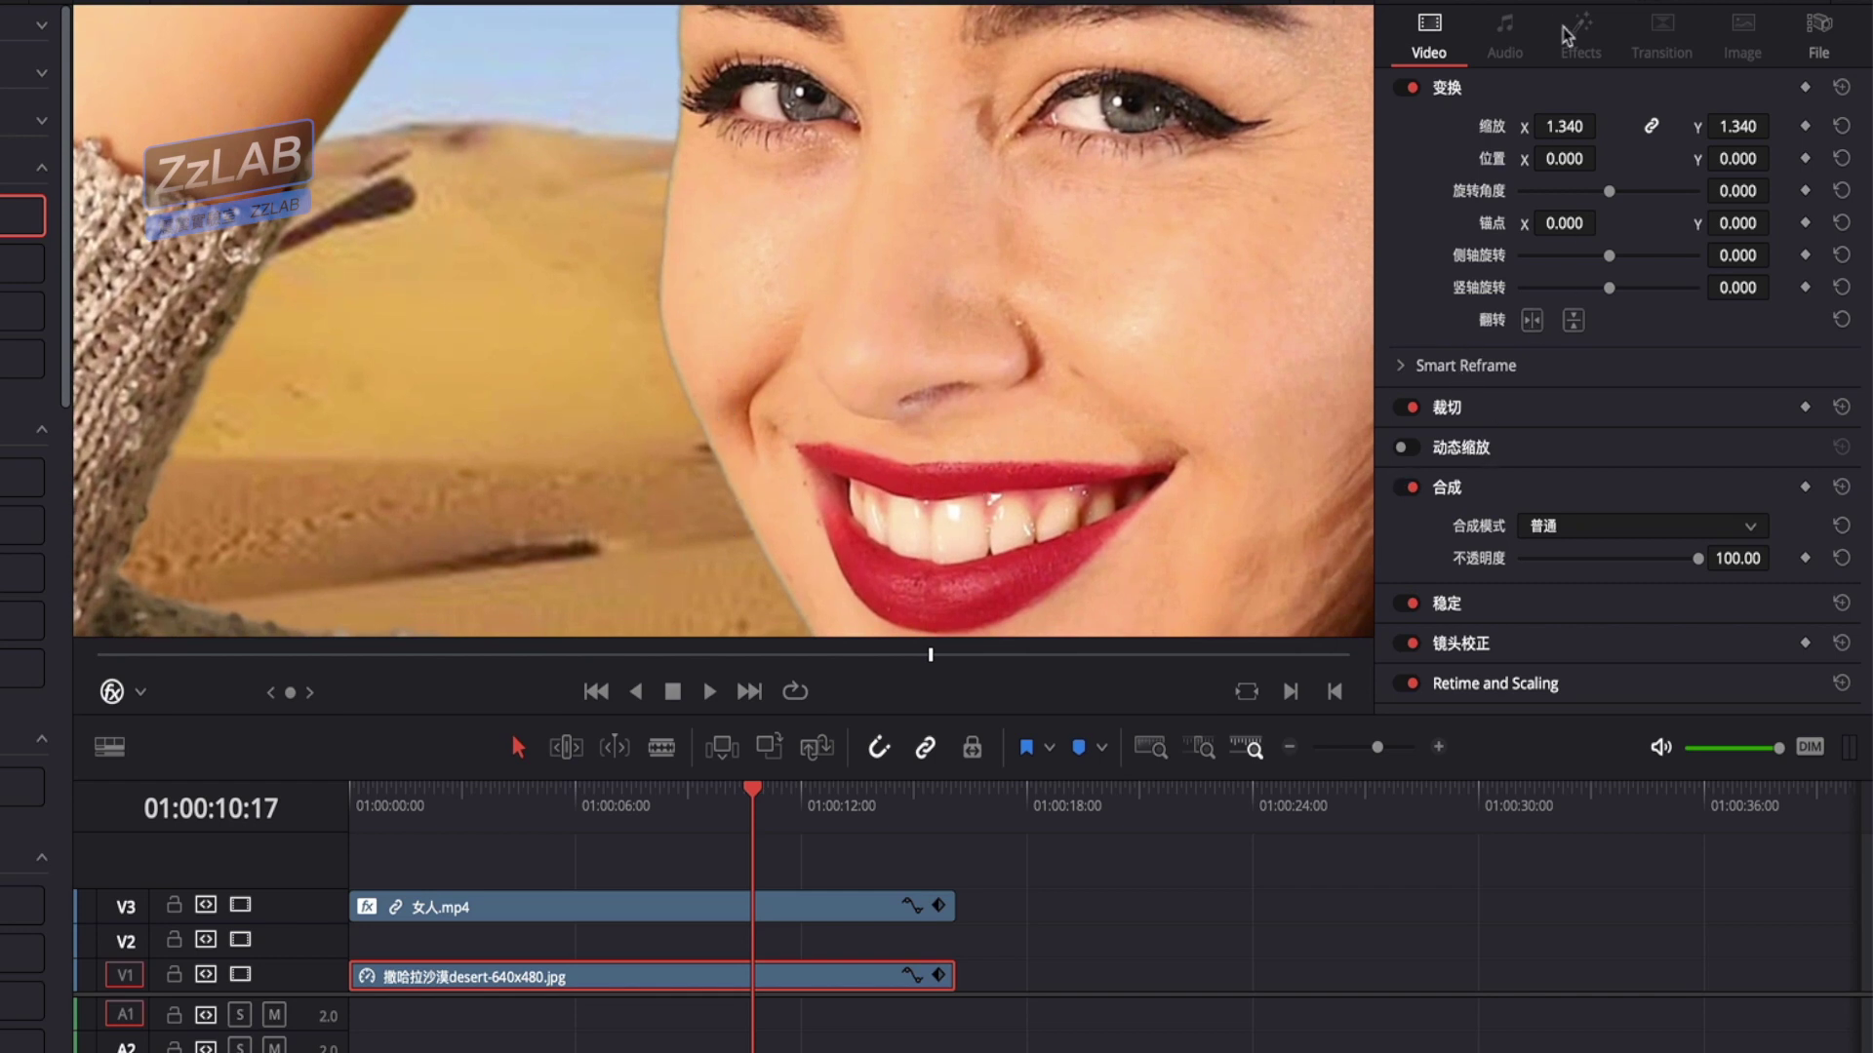
Open the woman clip's 3D Keyer Matte Finesse and raise 净化黑场 to 8.6
left_click(720, 904)
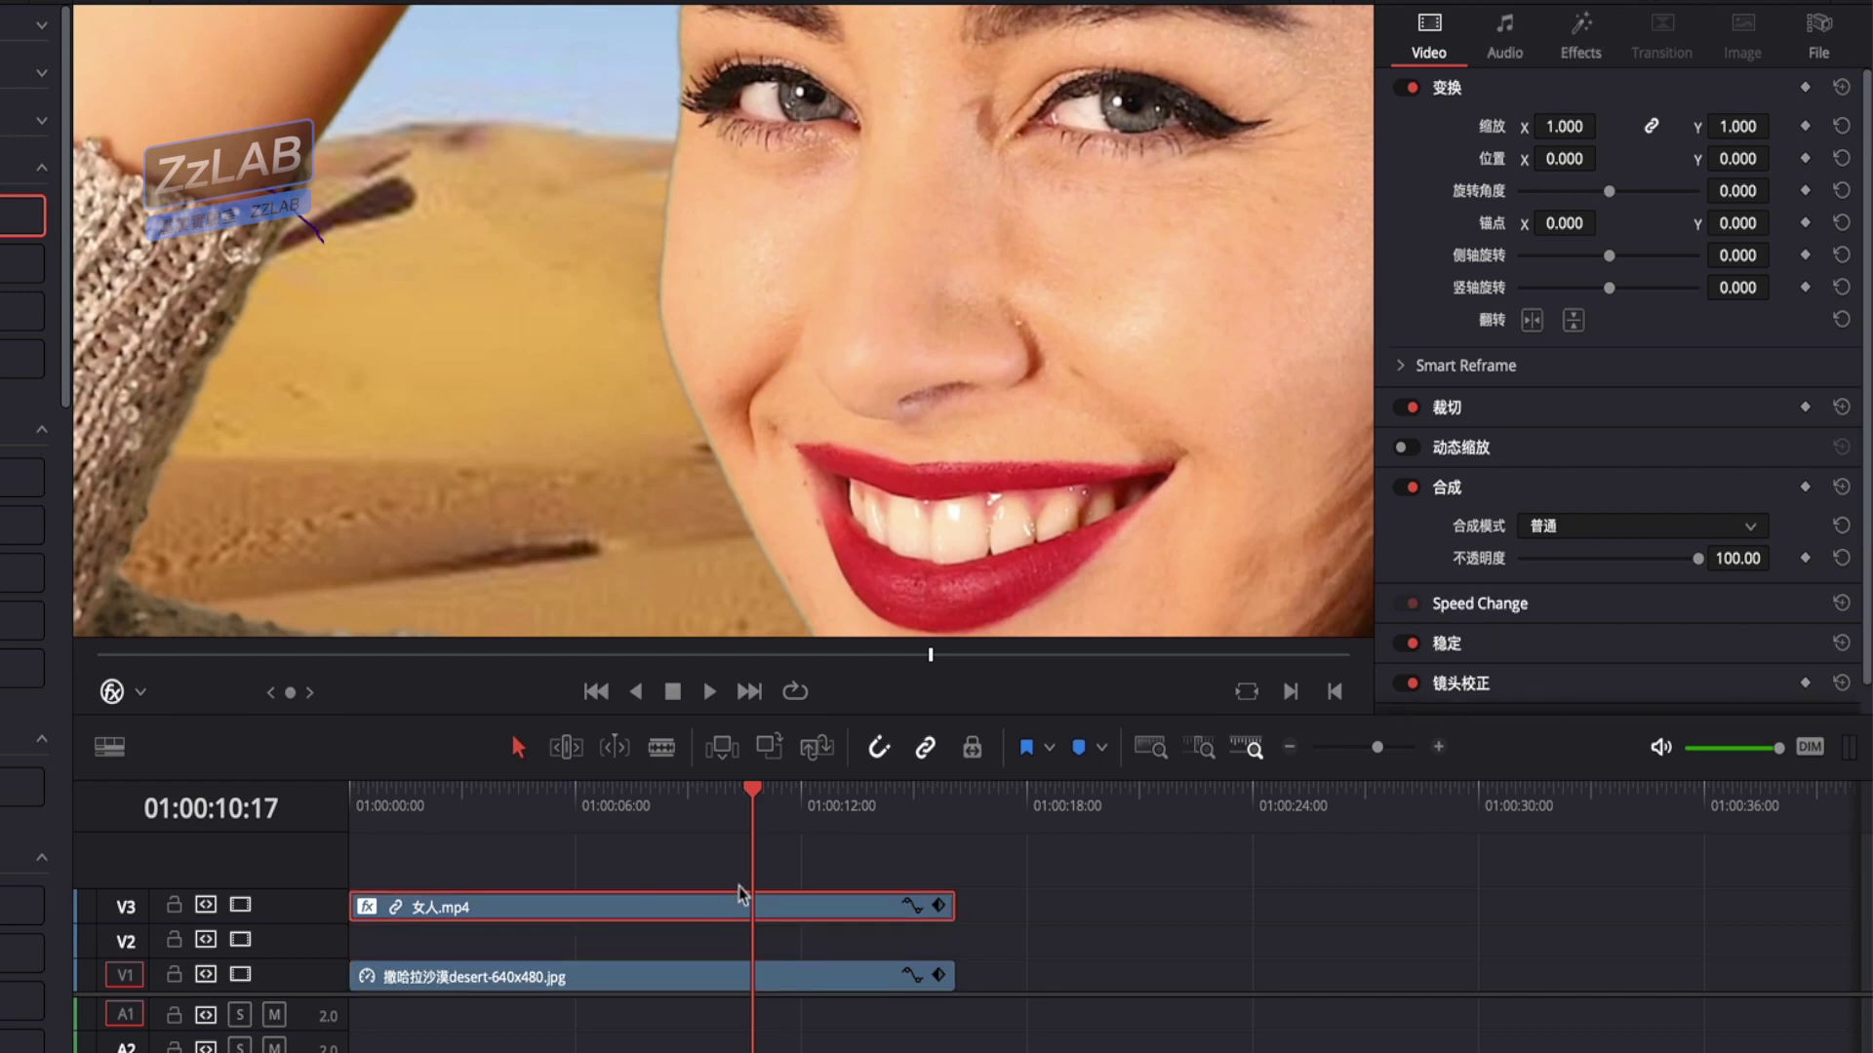
left_click(1581, 44)
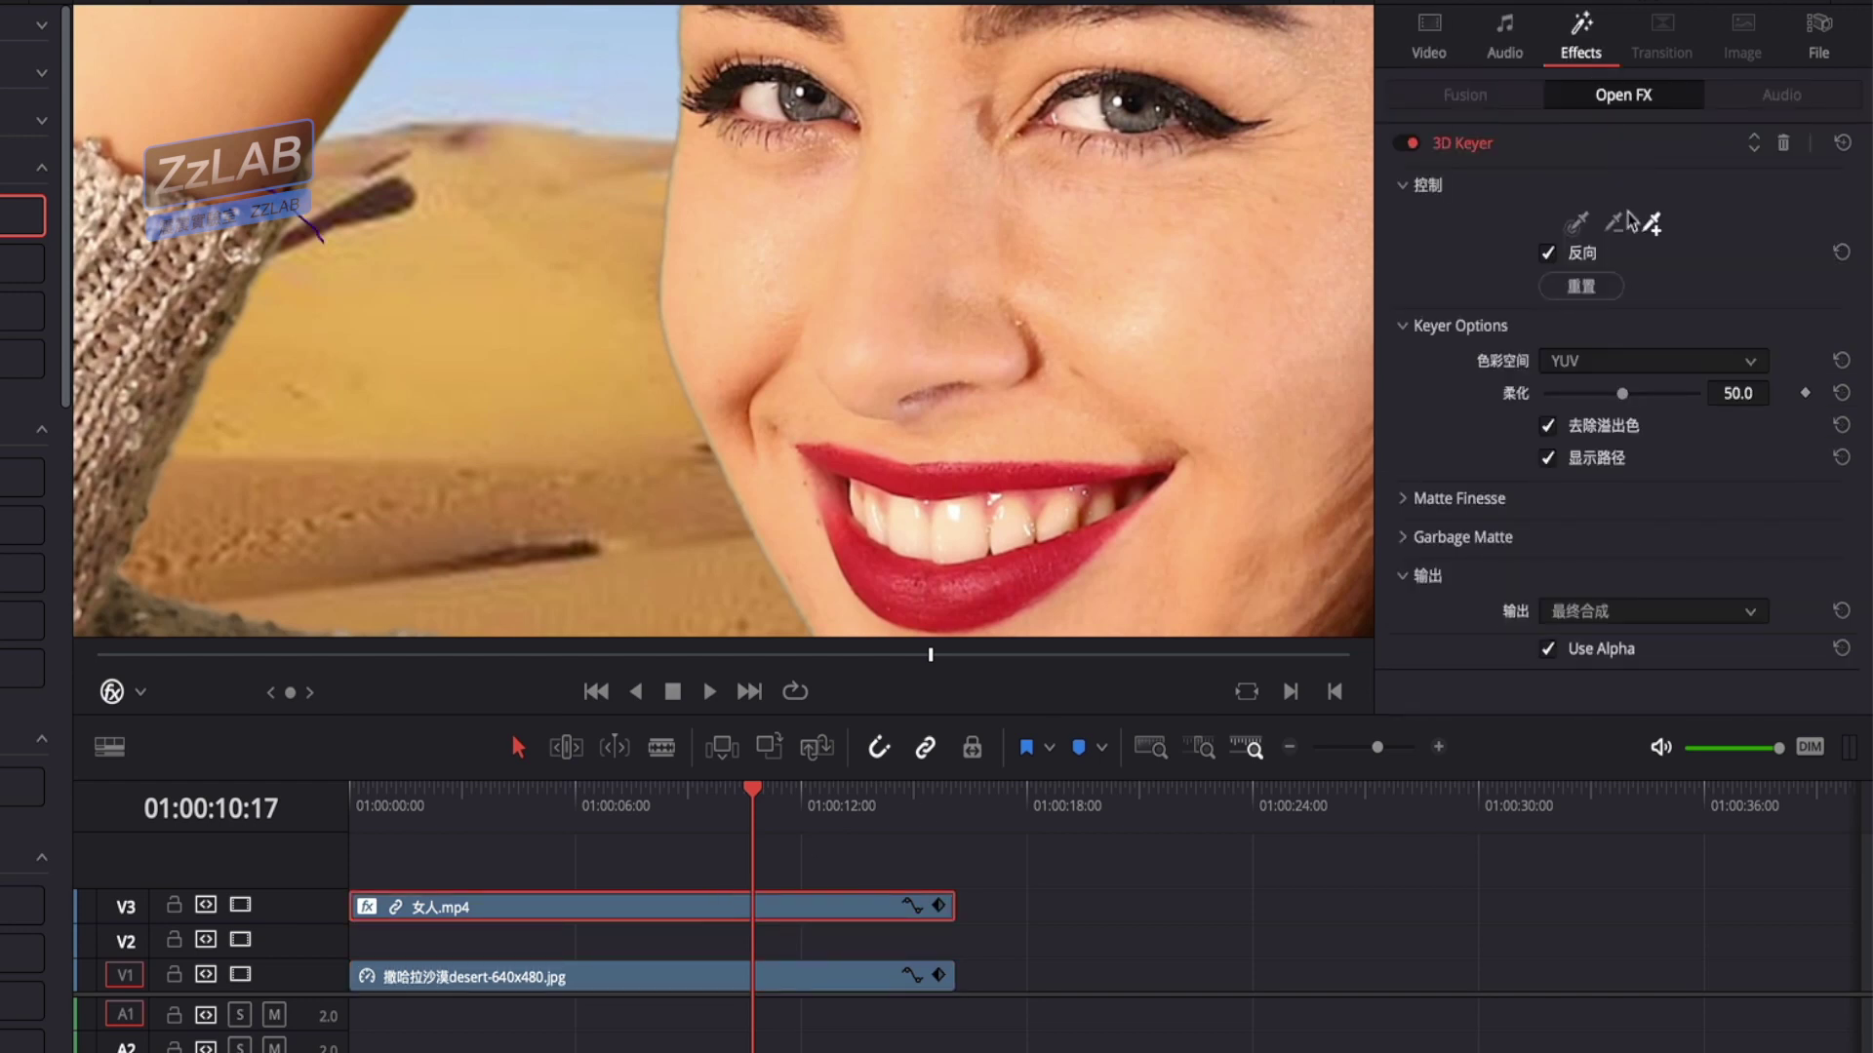
left_click(1406, 500)
scroll(1637, 540, "down", 2)
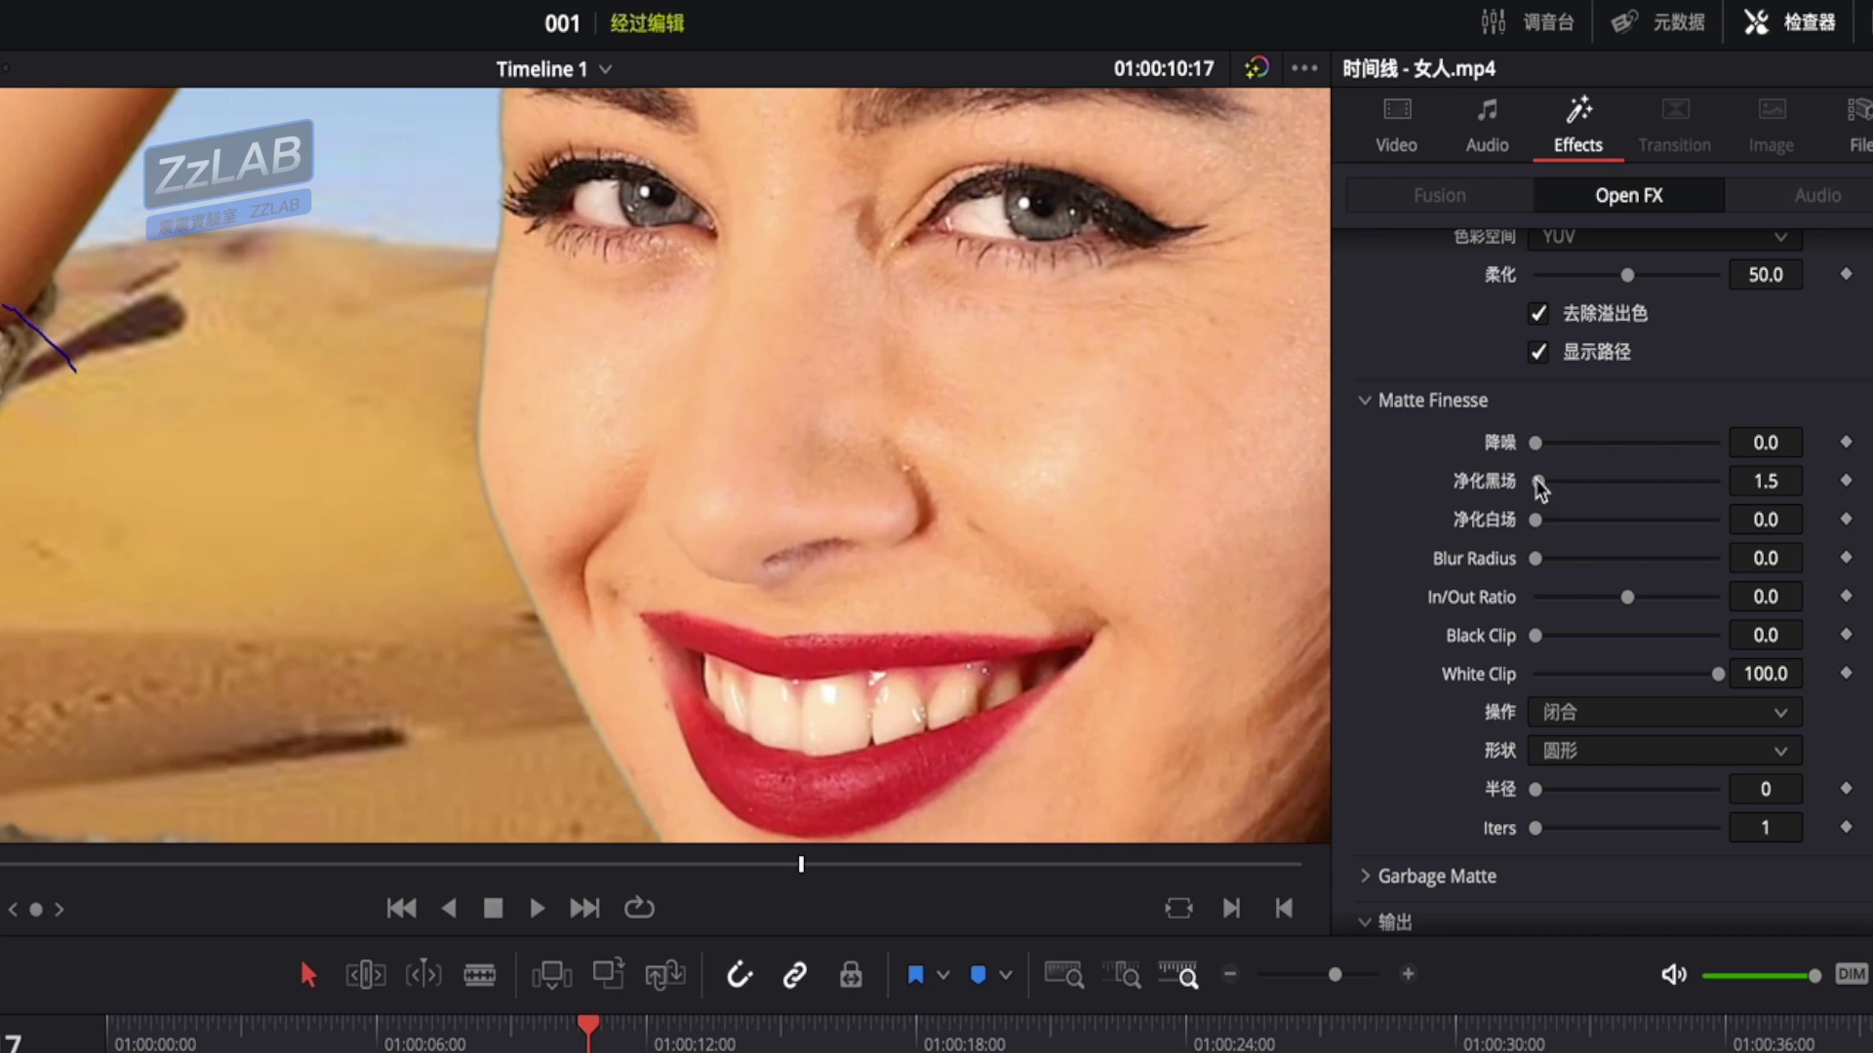
mouse_move(1541, 485)
left_mouse_down()
mouse_move(1637, 473)
mouse_move(1552, 490)
left_mouse_up()
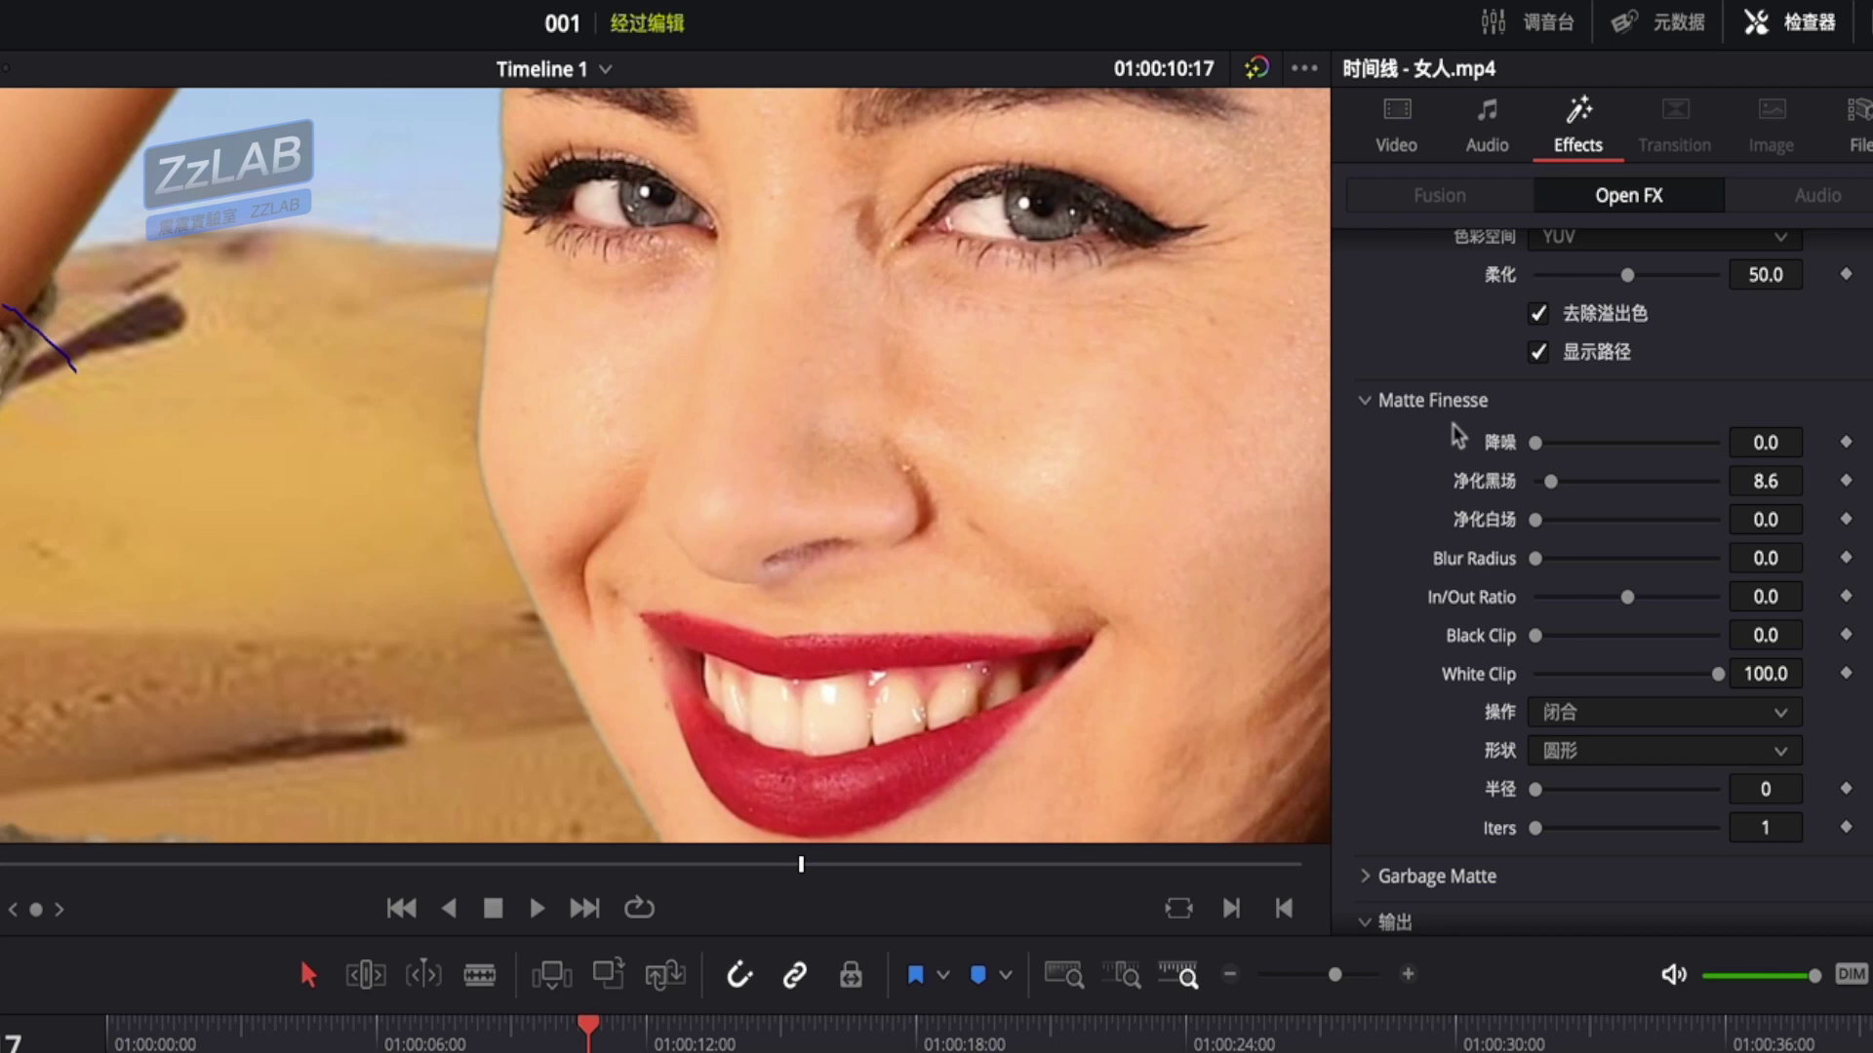
Uncheck 显示路径 to hide the path overlay and lower In/Out Ratio to -24.0
left_click(1537, 353)
left_click(1539, 353)
left_click(1539, 353)
mouse_move(1626, 599)
left_mouse_down()
mouse_move(1527, 599)
mouse_move(1587, 584)
left_mouse_up()
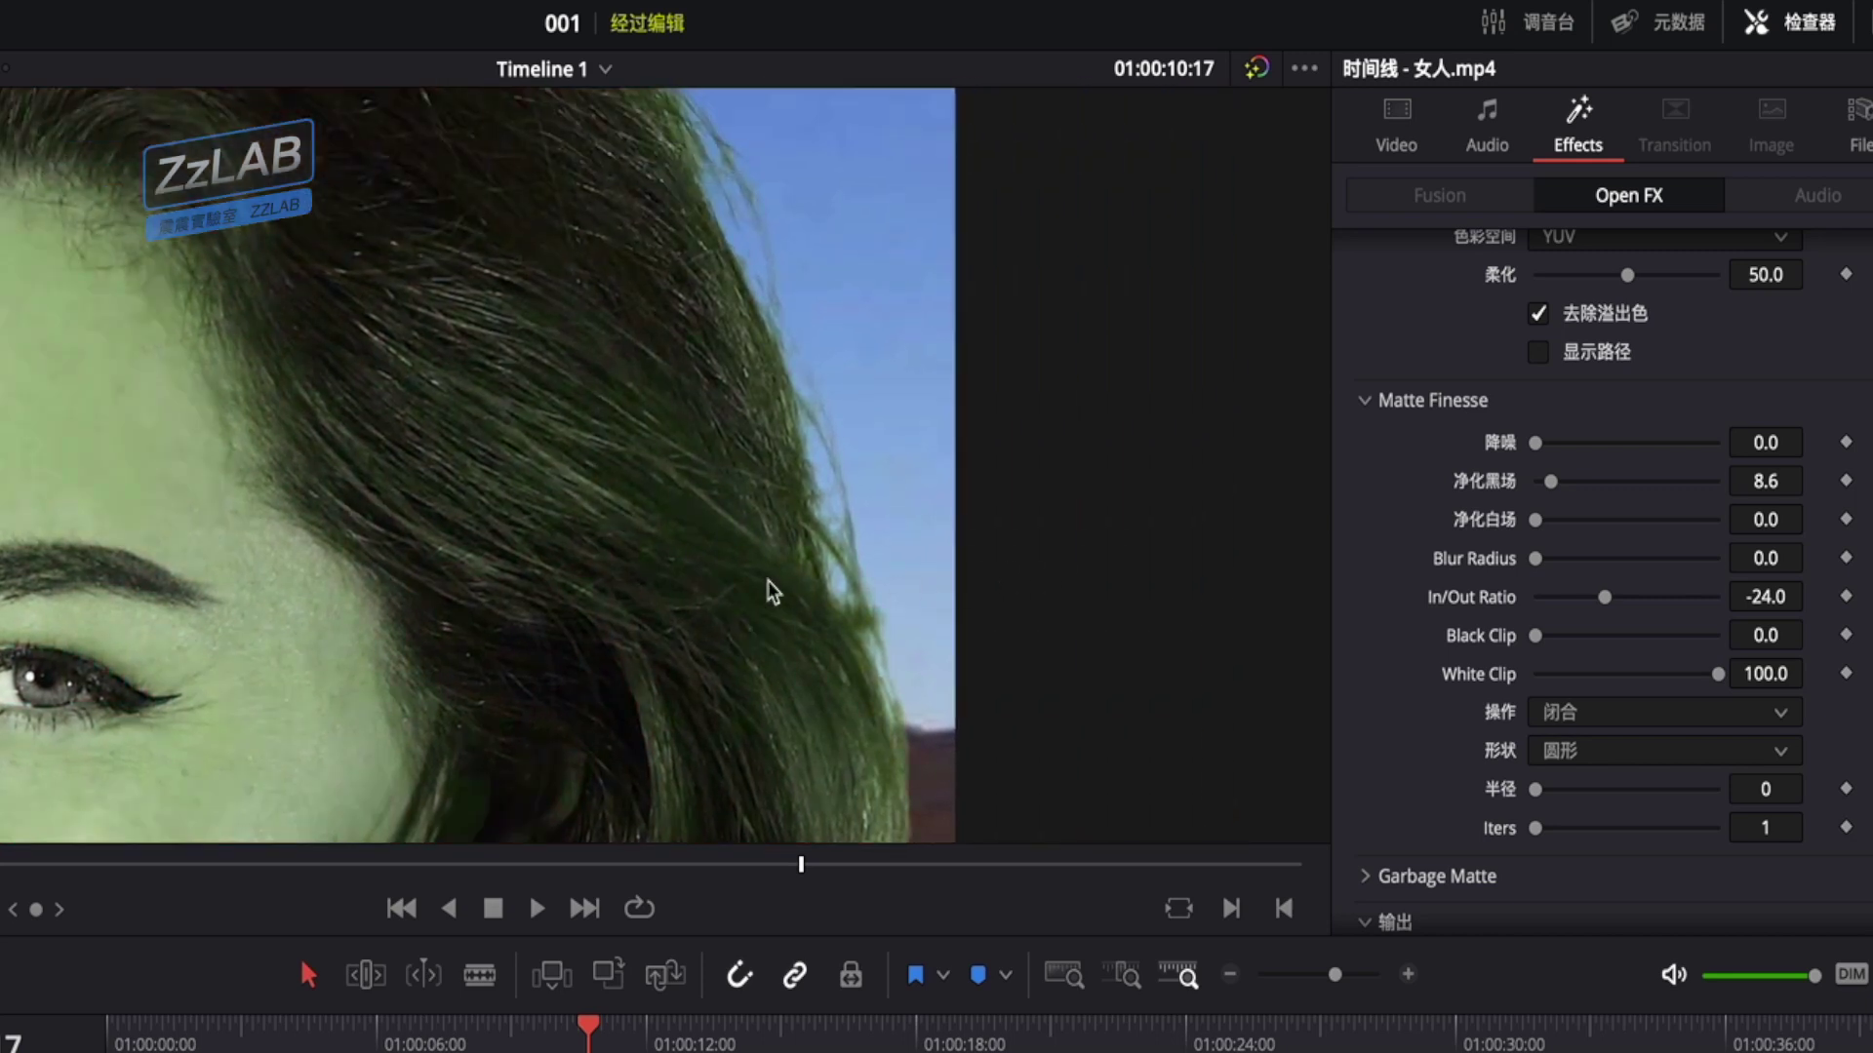
Set Matte Finesse to 降噪 4.7, 净化黑场 16.3, In/Out Ratio -10.1 and Black Clip 10.1
mouse_move(1607, 598)
left_mouse_down()
mouse_move(1557, 598)
mouse_move(1657, 597)
mouse_move(1617, 597)
left_mouse_up()
scroll(214, 570, "down", 3)
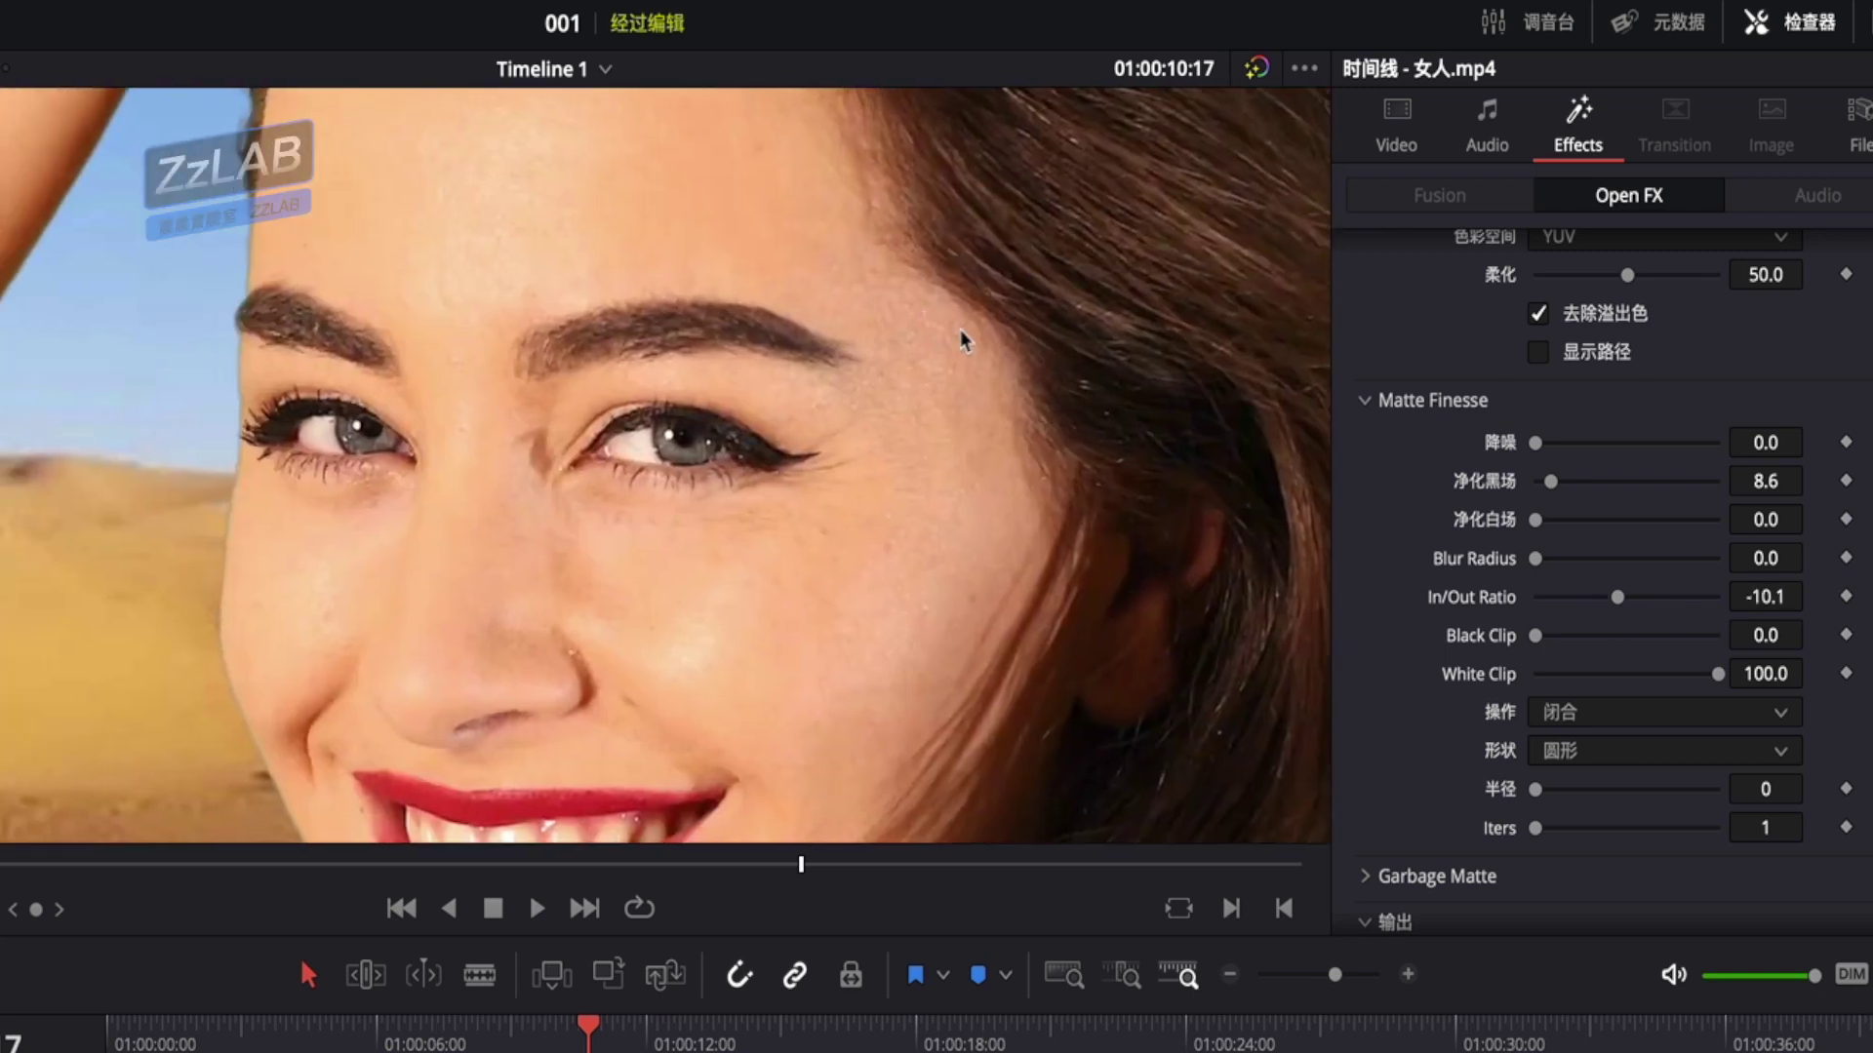
scroll(651, 466, "up", 1)
scroll(435, 530, "up", 3)
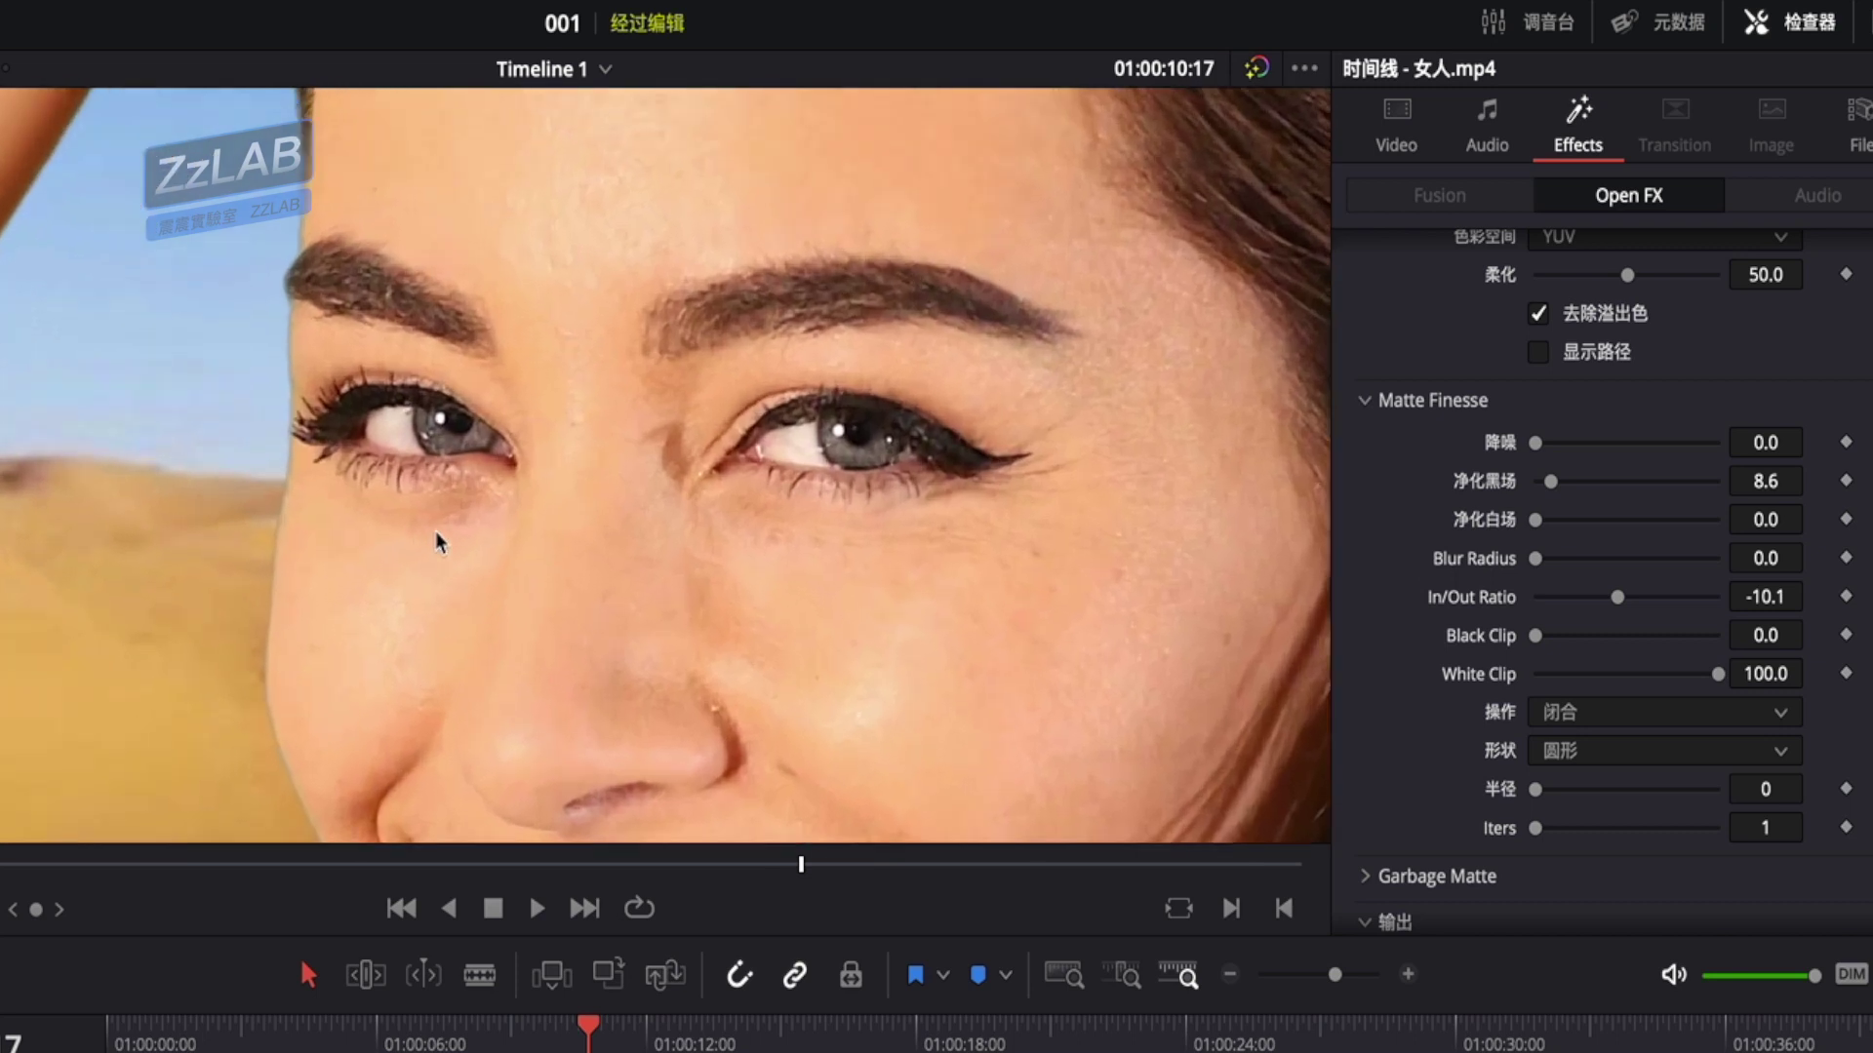
scroll(280, 561, "down", 2)
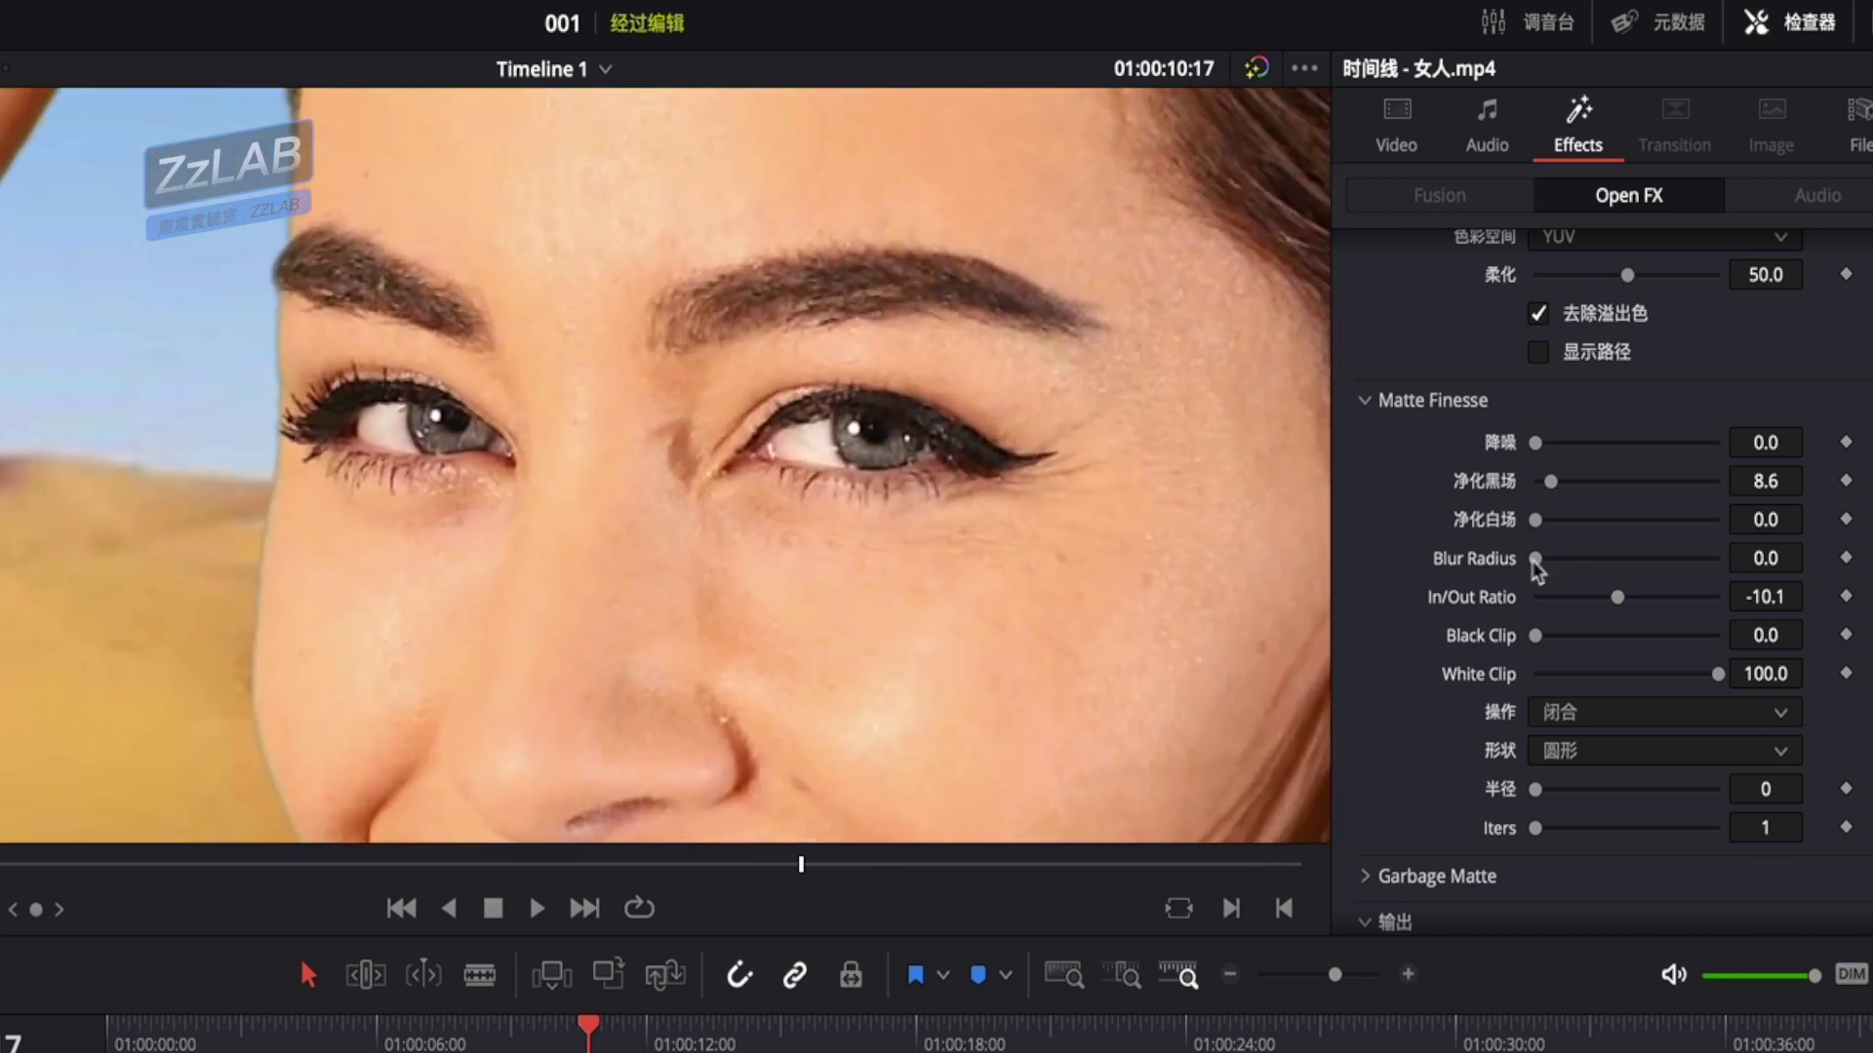
left_click_drag(1537, 635, 1544, 636)
left_click_drag(1539, 443, 1565, 482)
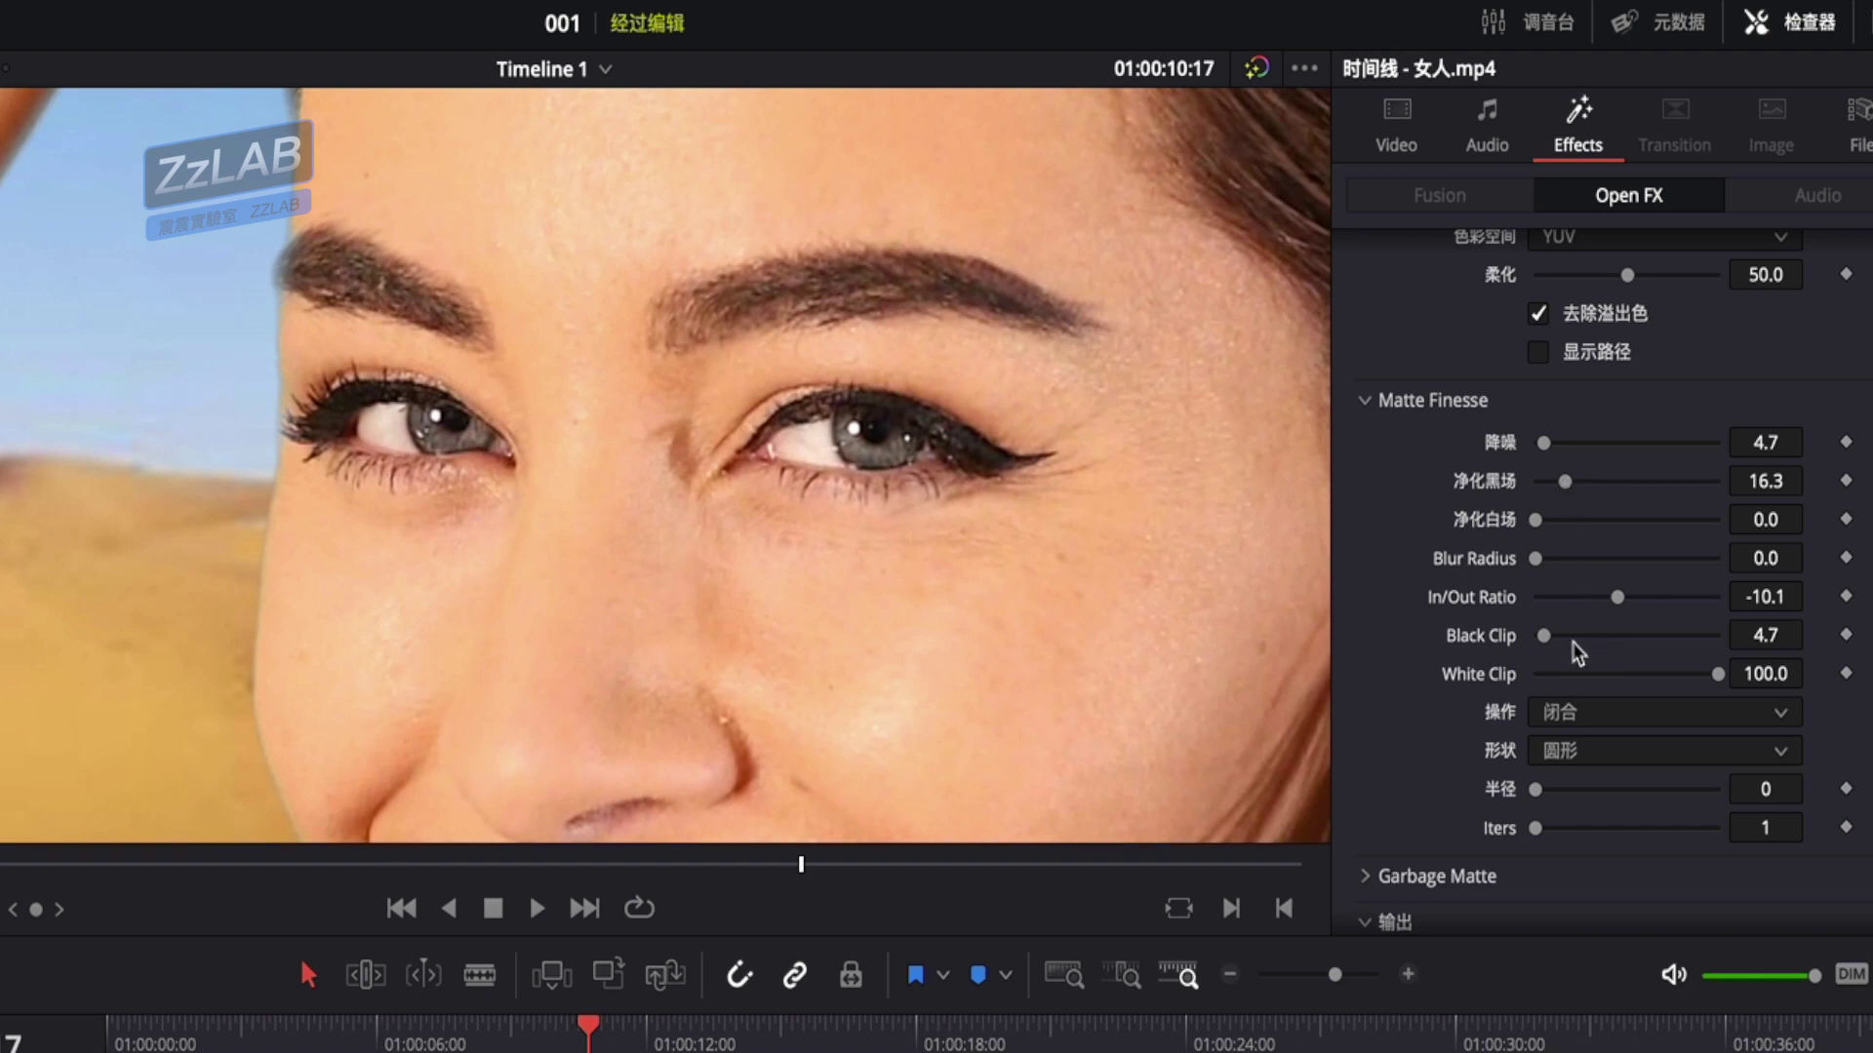
left_click_drag(1543, 639, 1552, 639)
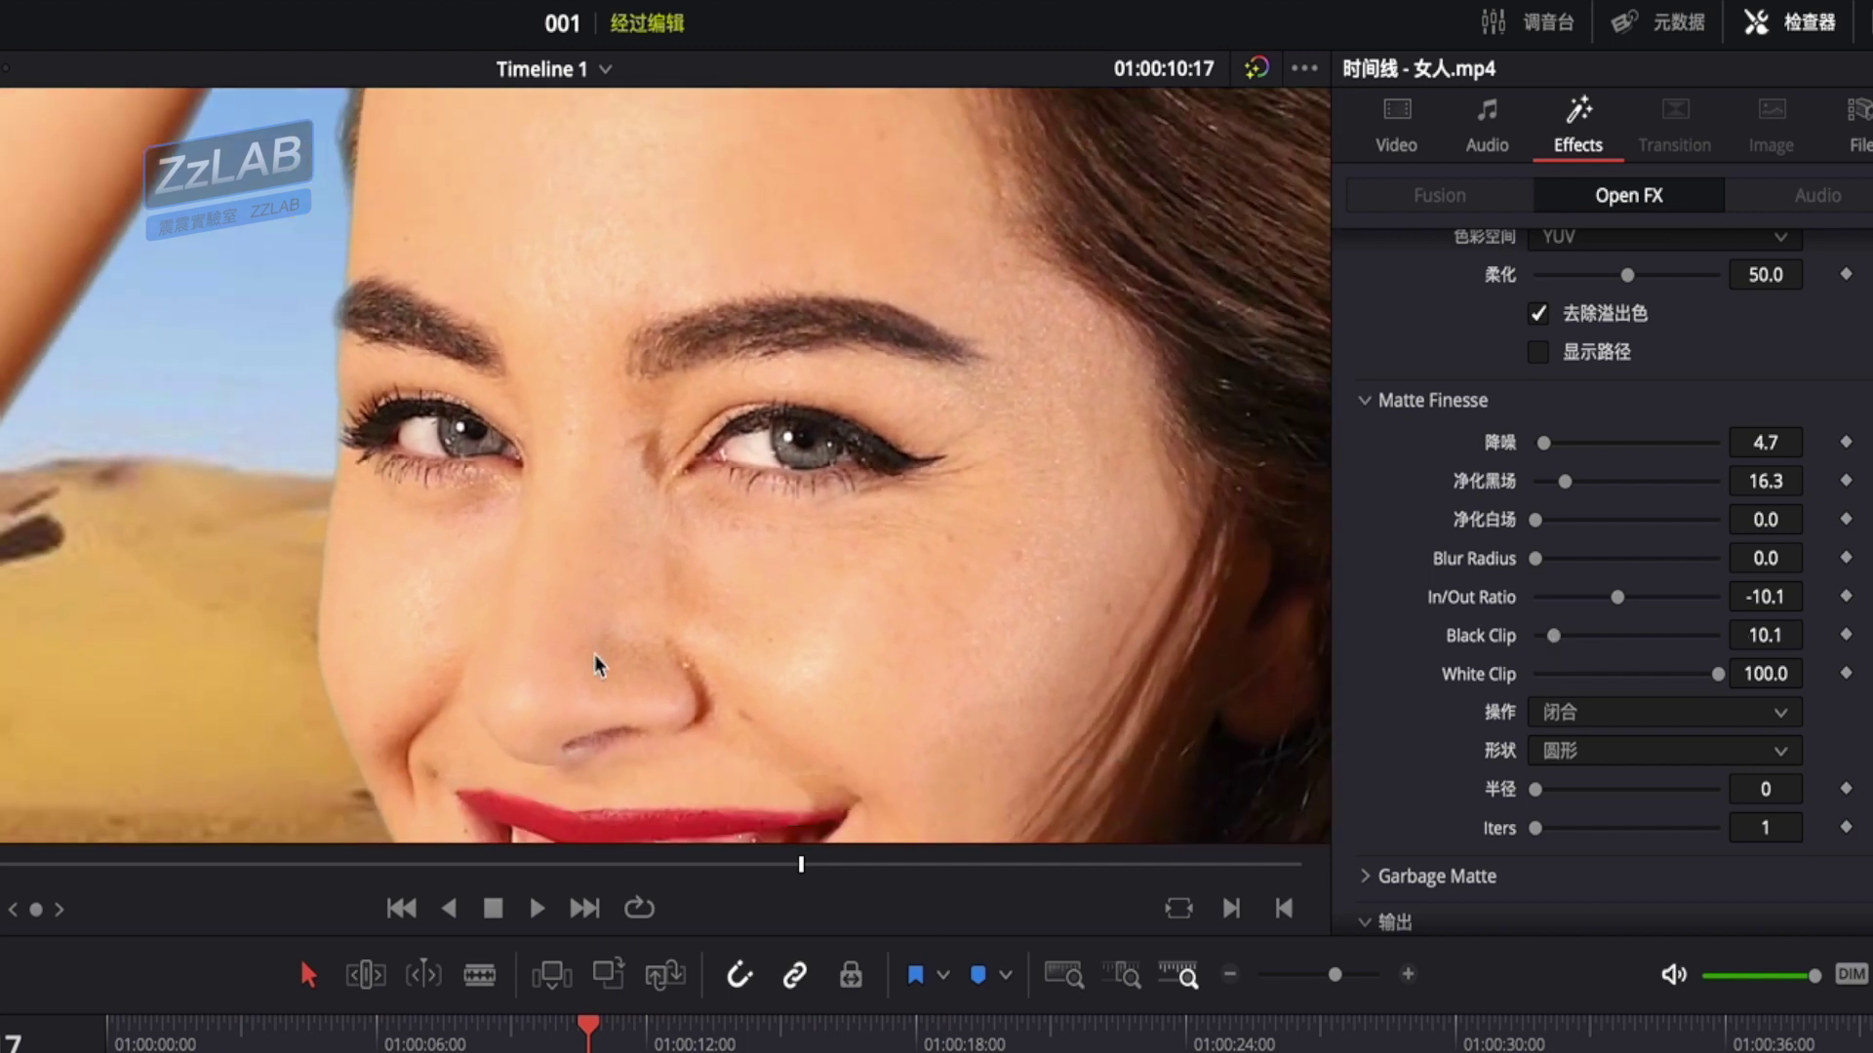
scroll(594, 652, "down", 2)
scroll(594, 652, "down", 2)
scroll(594, 651, "down", 2)
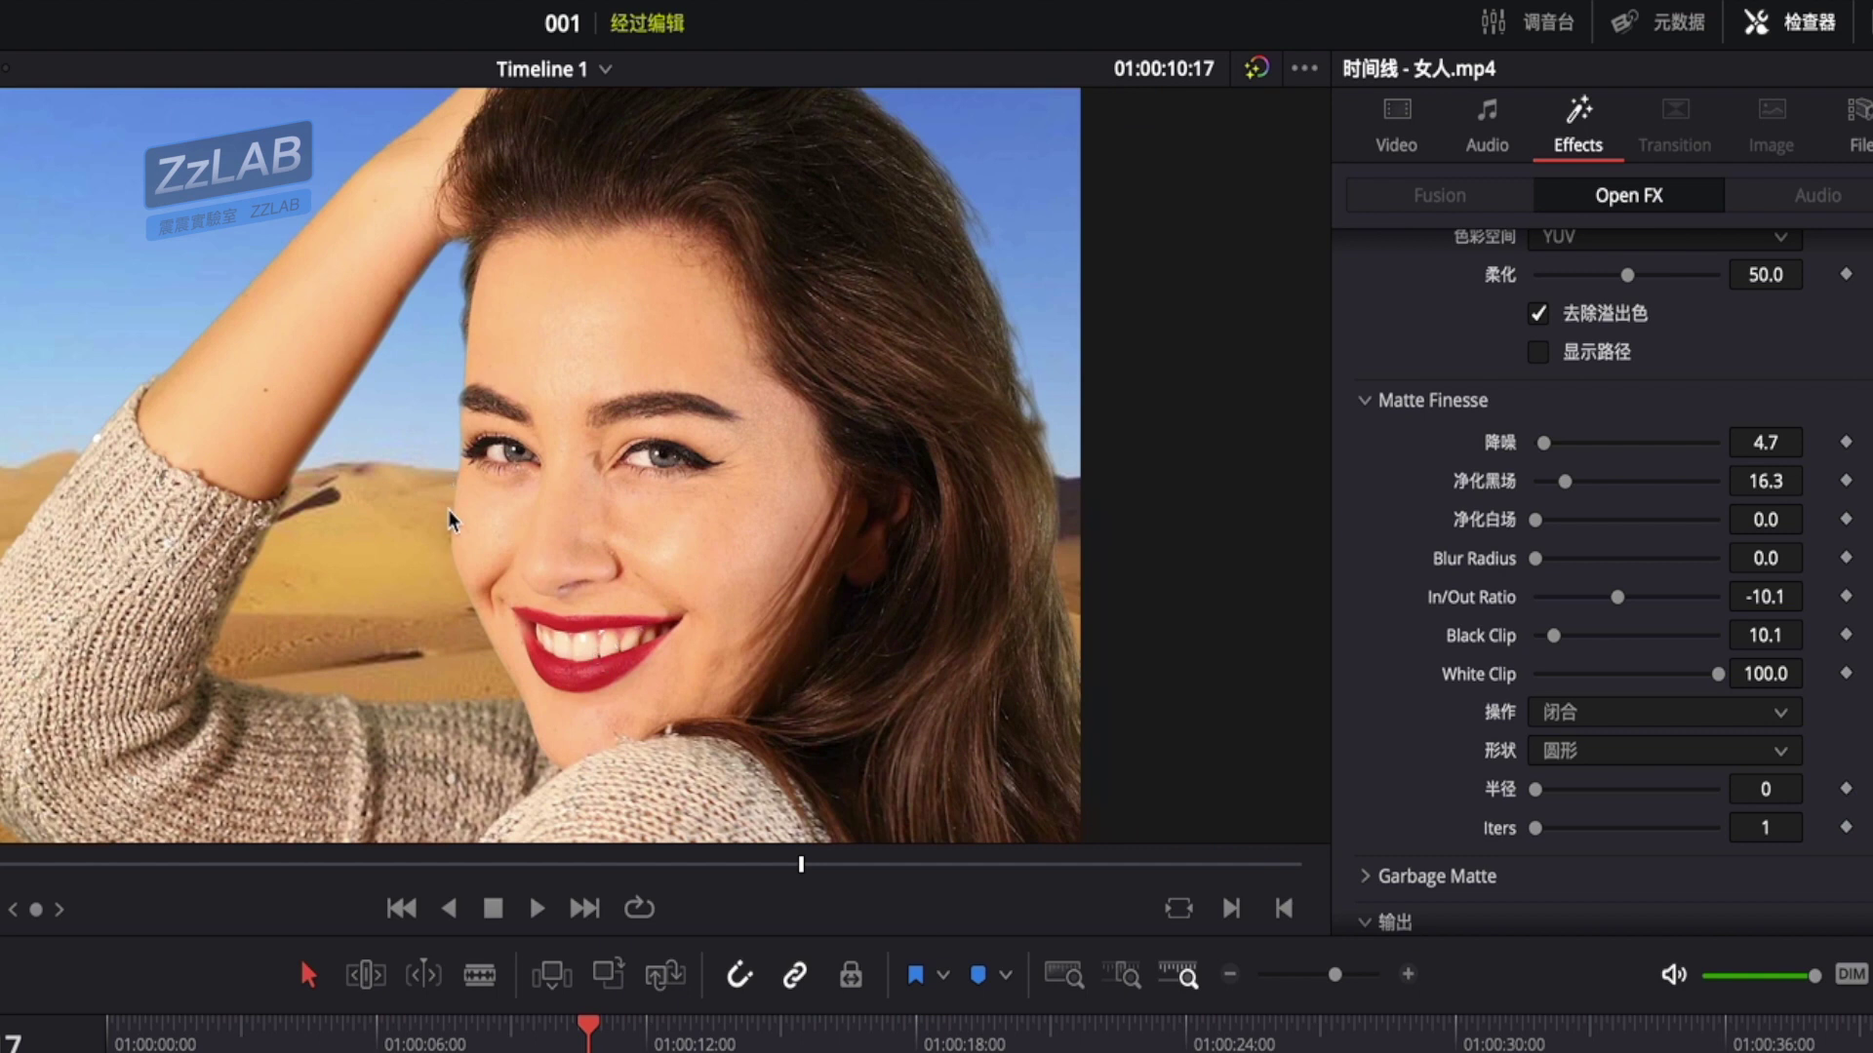
Scrub back and play the composite, stopping at 01:00:09:03
scroll(466, 512, "up", 1)
scroll(465, 511, "up", 1)
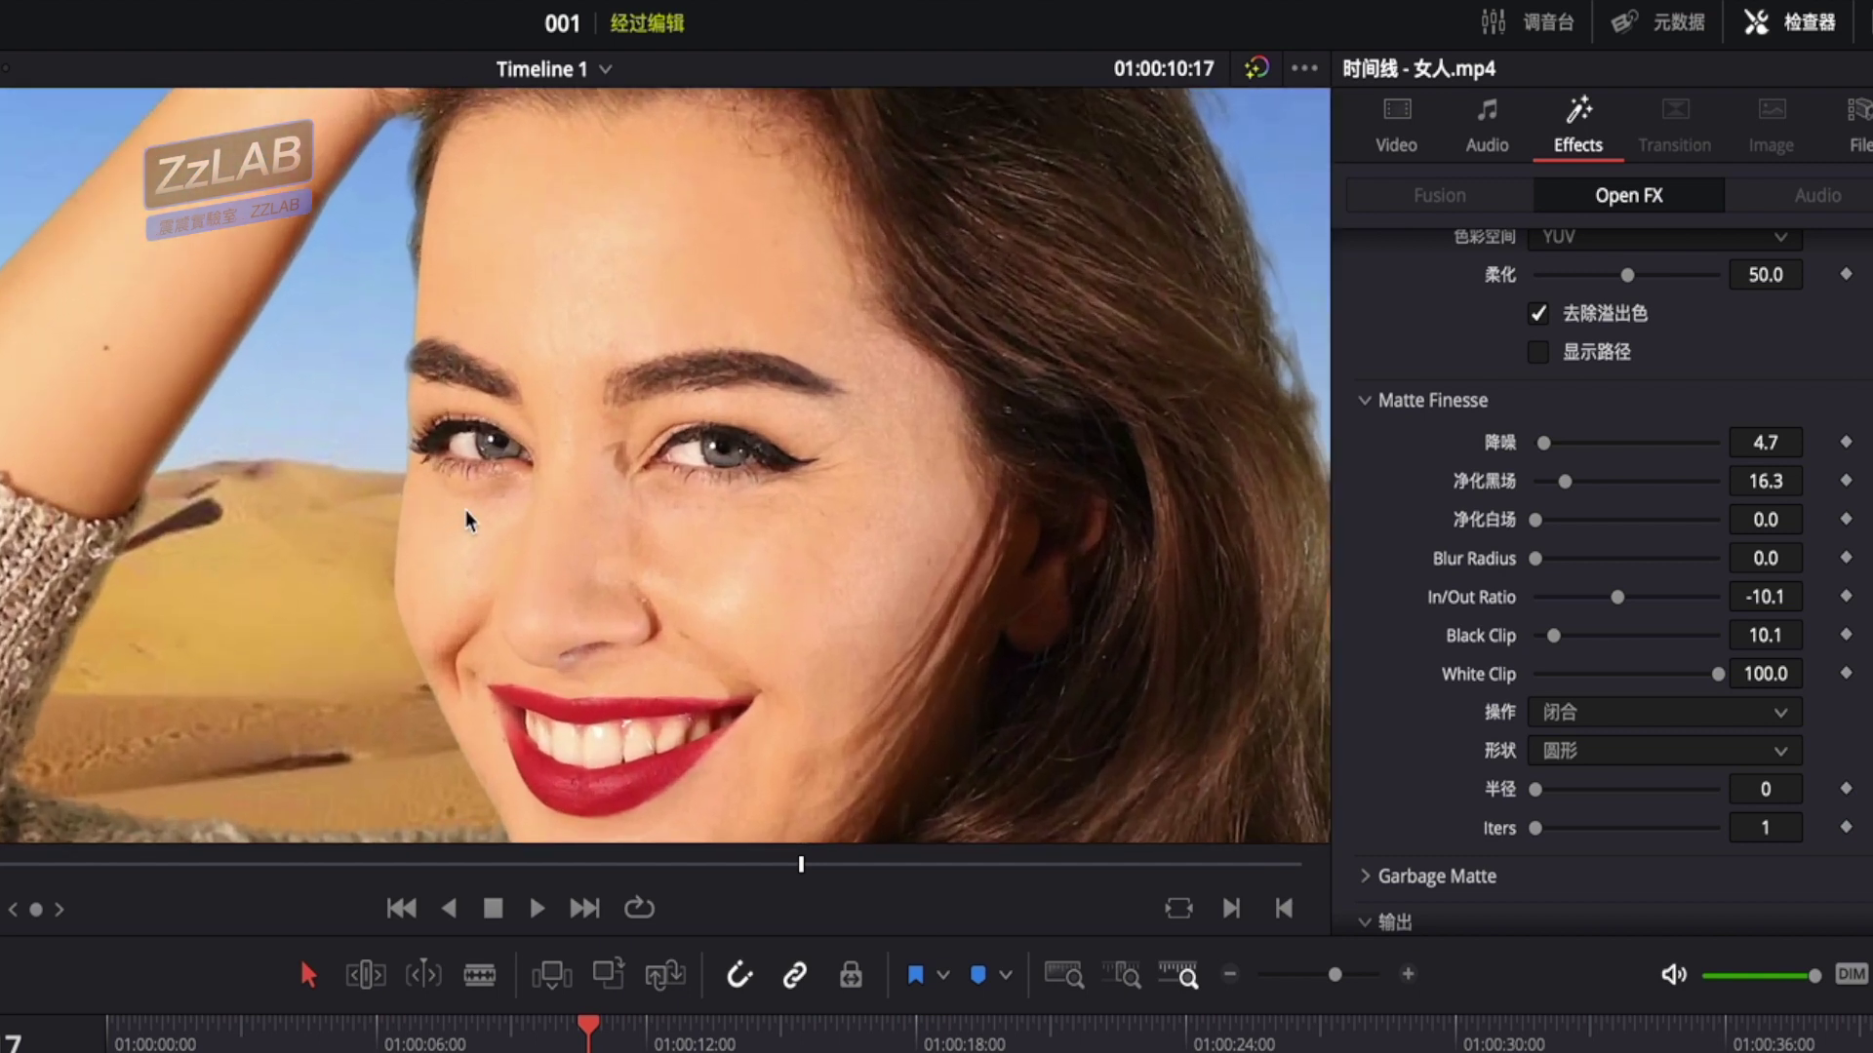
left_click_drag(483, 1032, 107, 1032)
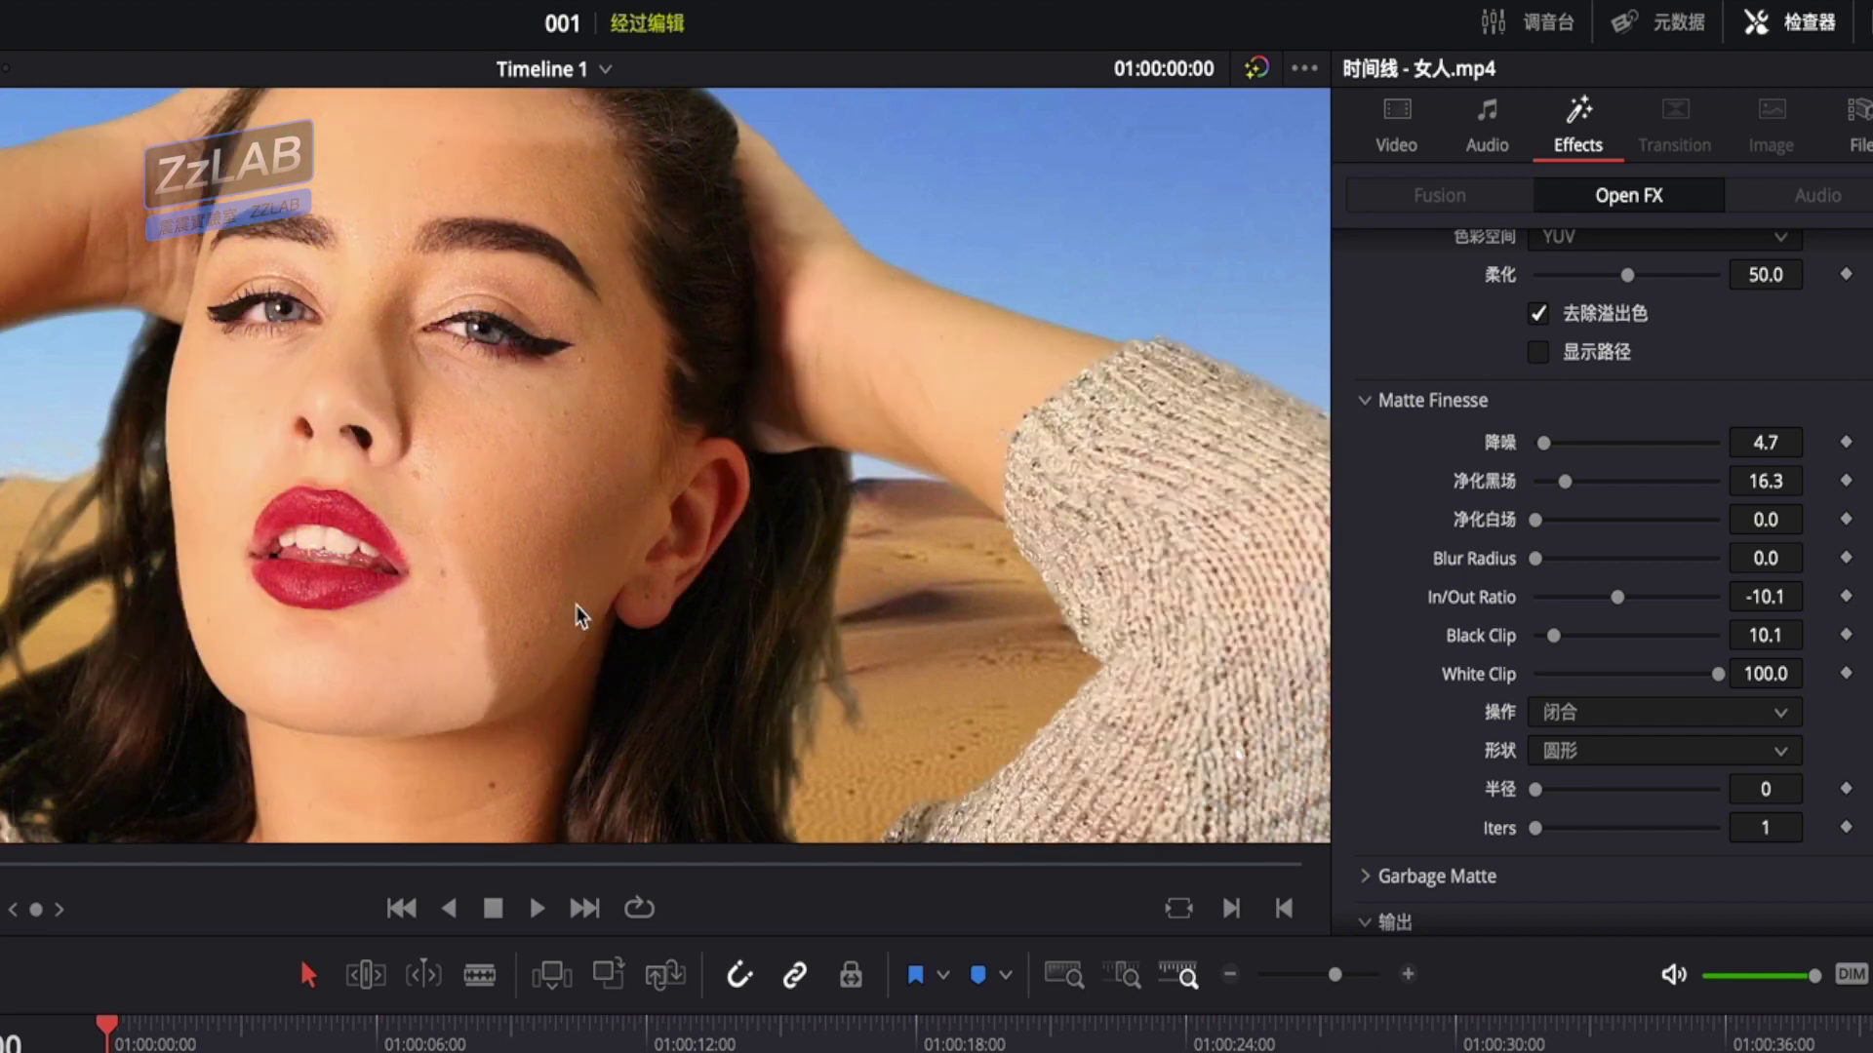
key("space")
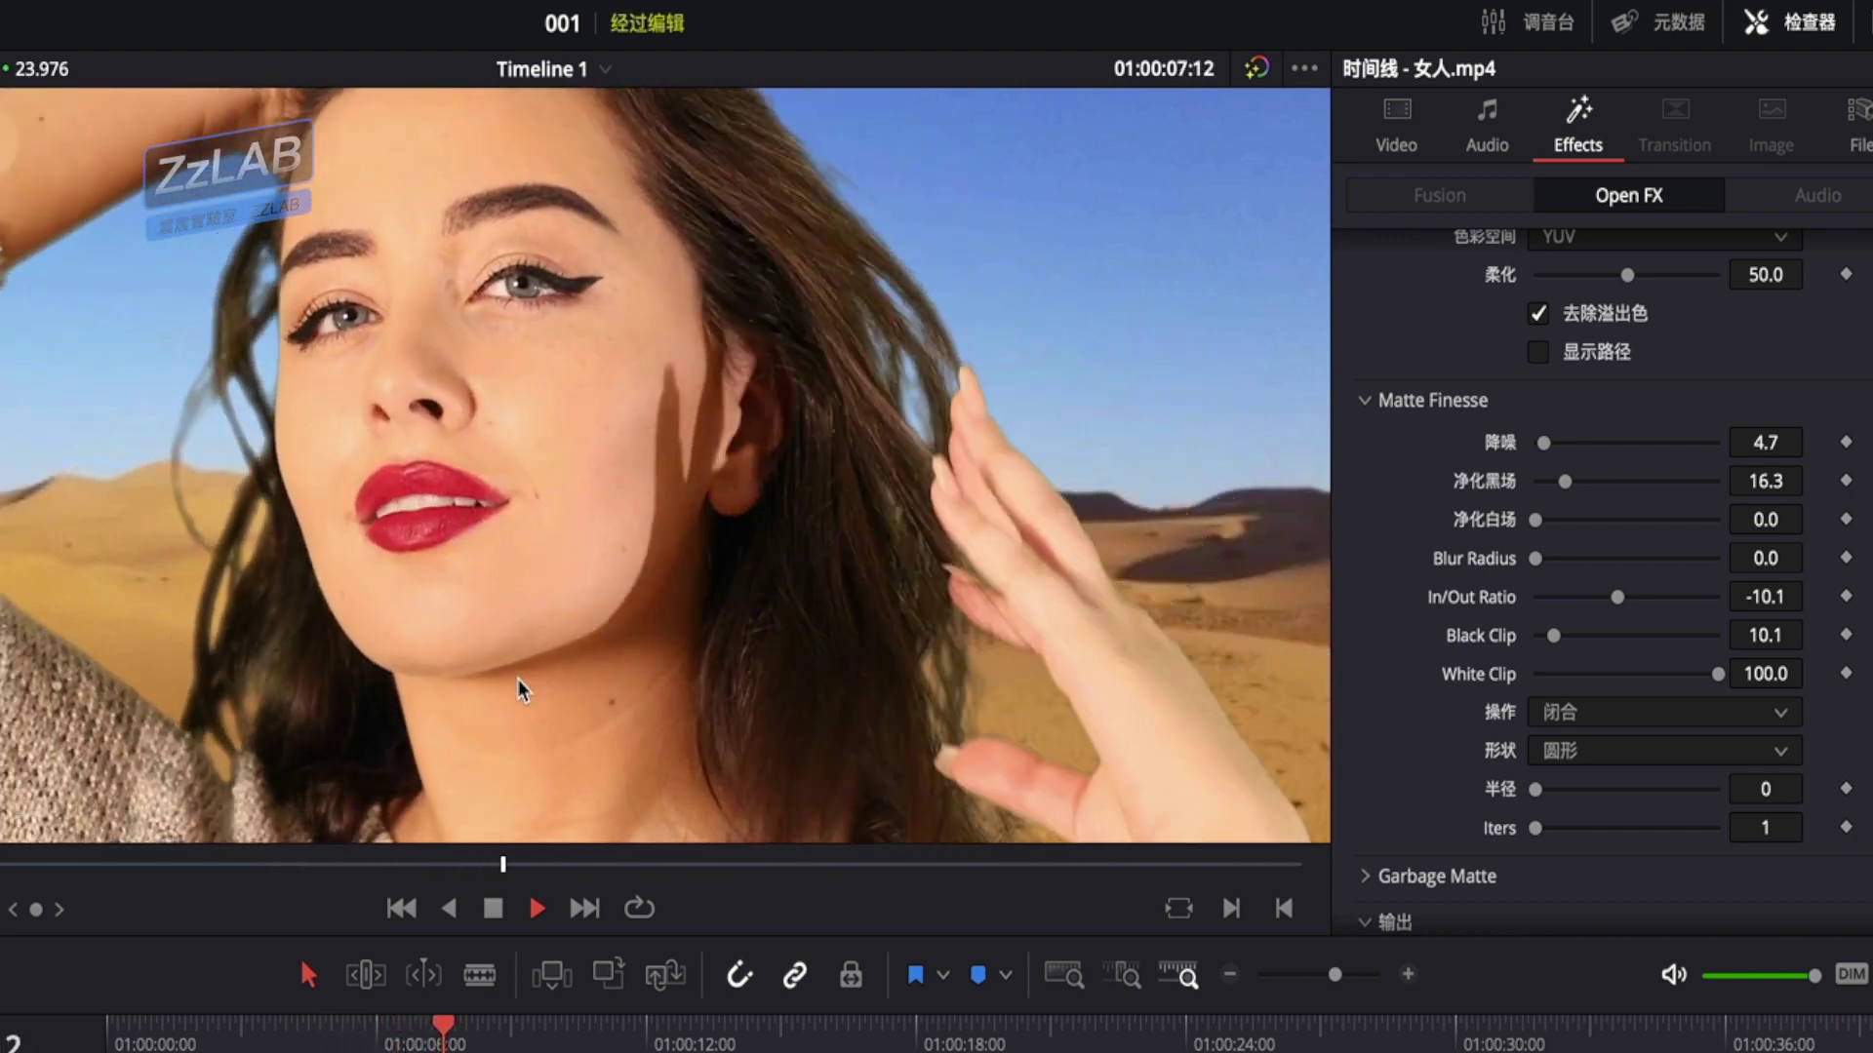
key("space")
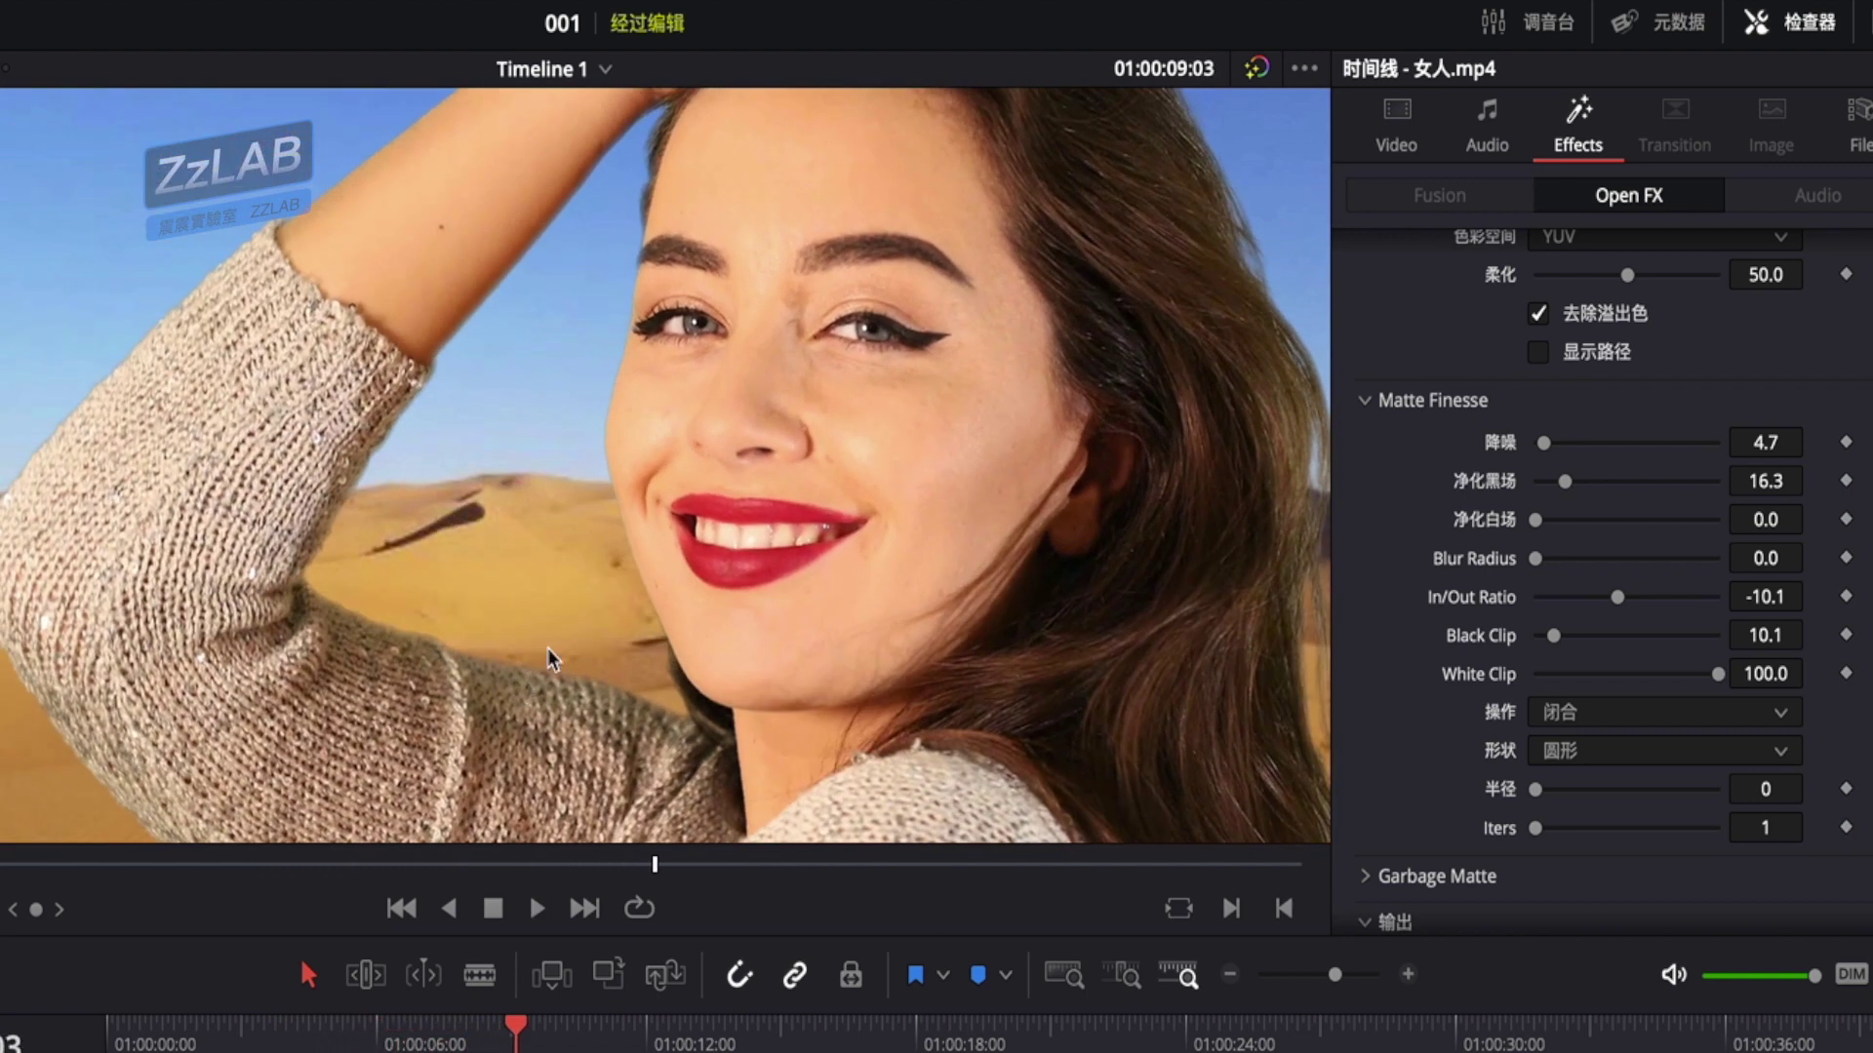
Inspect the eye, brow, forehead and arm edges up close, then jump to 01:00:12:02 and open the Color page
scroll(693, 392, "up", 5)
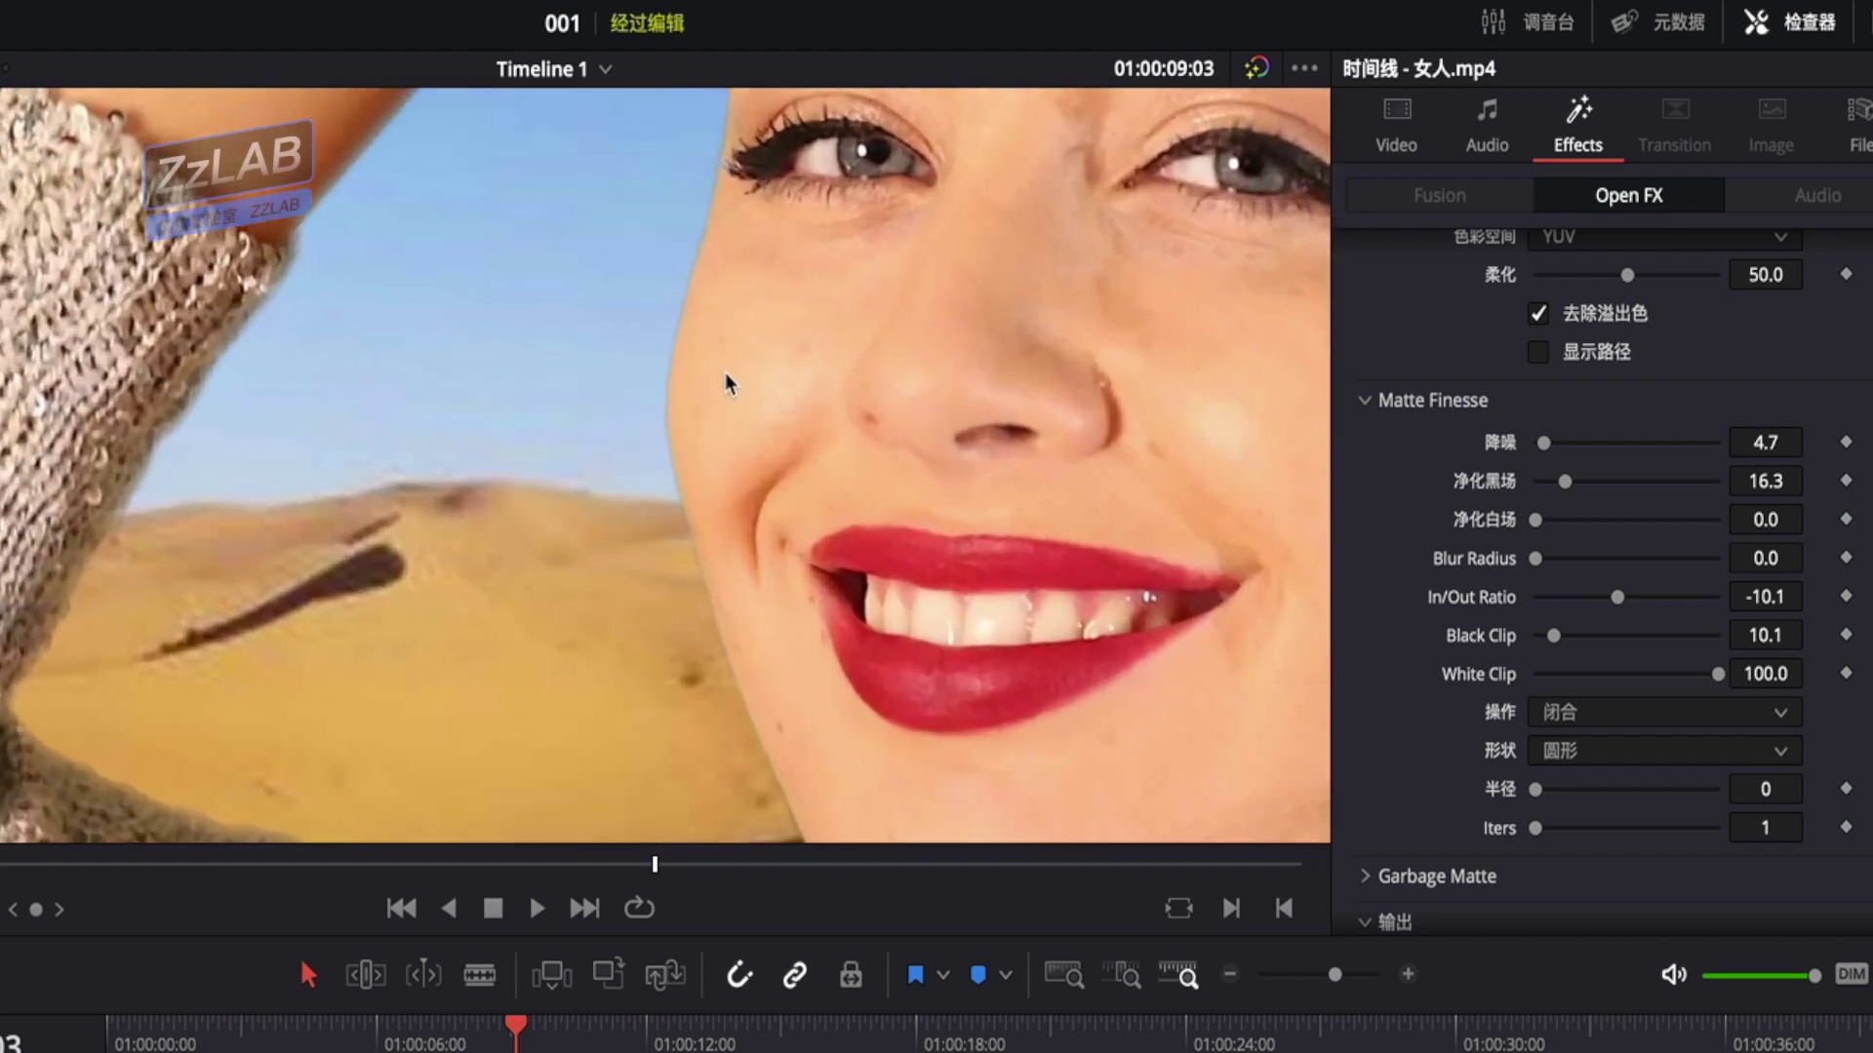
mouse_move(724, 372)
left_mouse_down()
mouse_move(708, 619)
mouse_move(593, 803)
left_mouse_up()
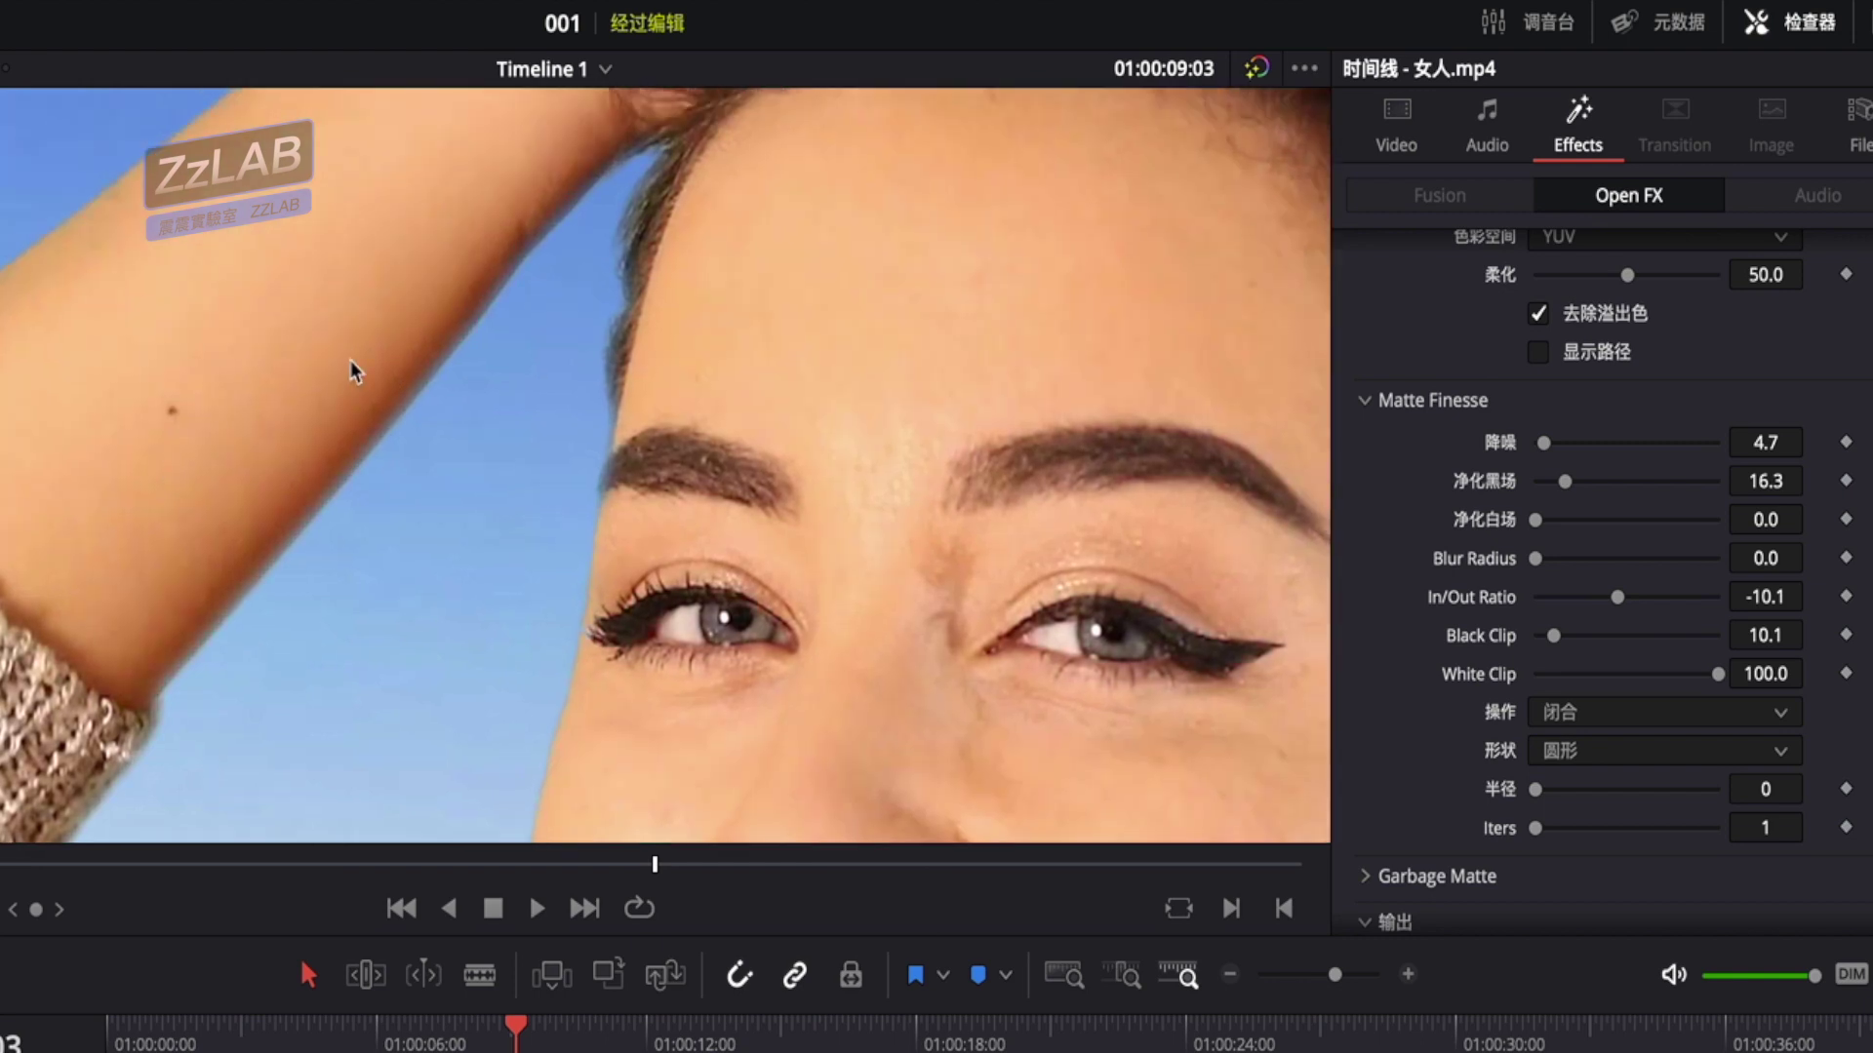
left_click_drag(349, 360, 318, 523)
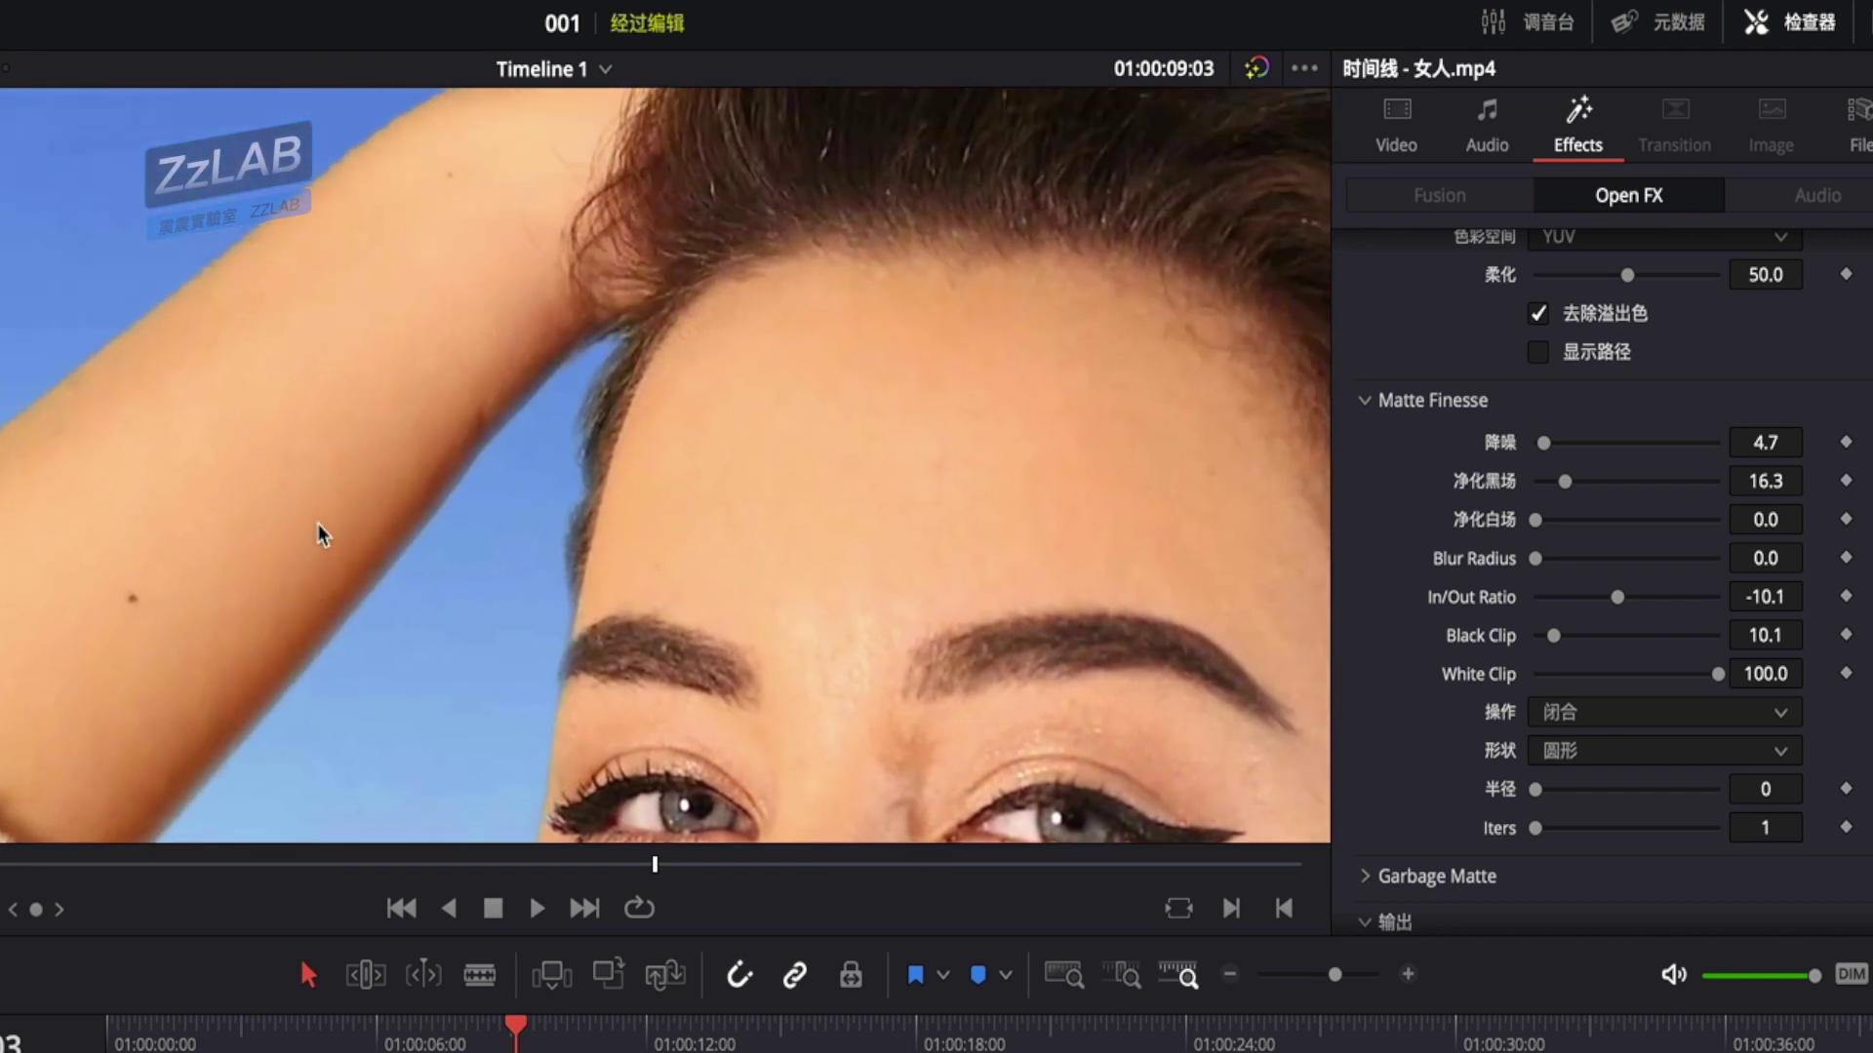
scroll(682, 507, "down", 3)
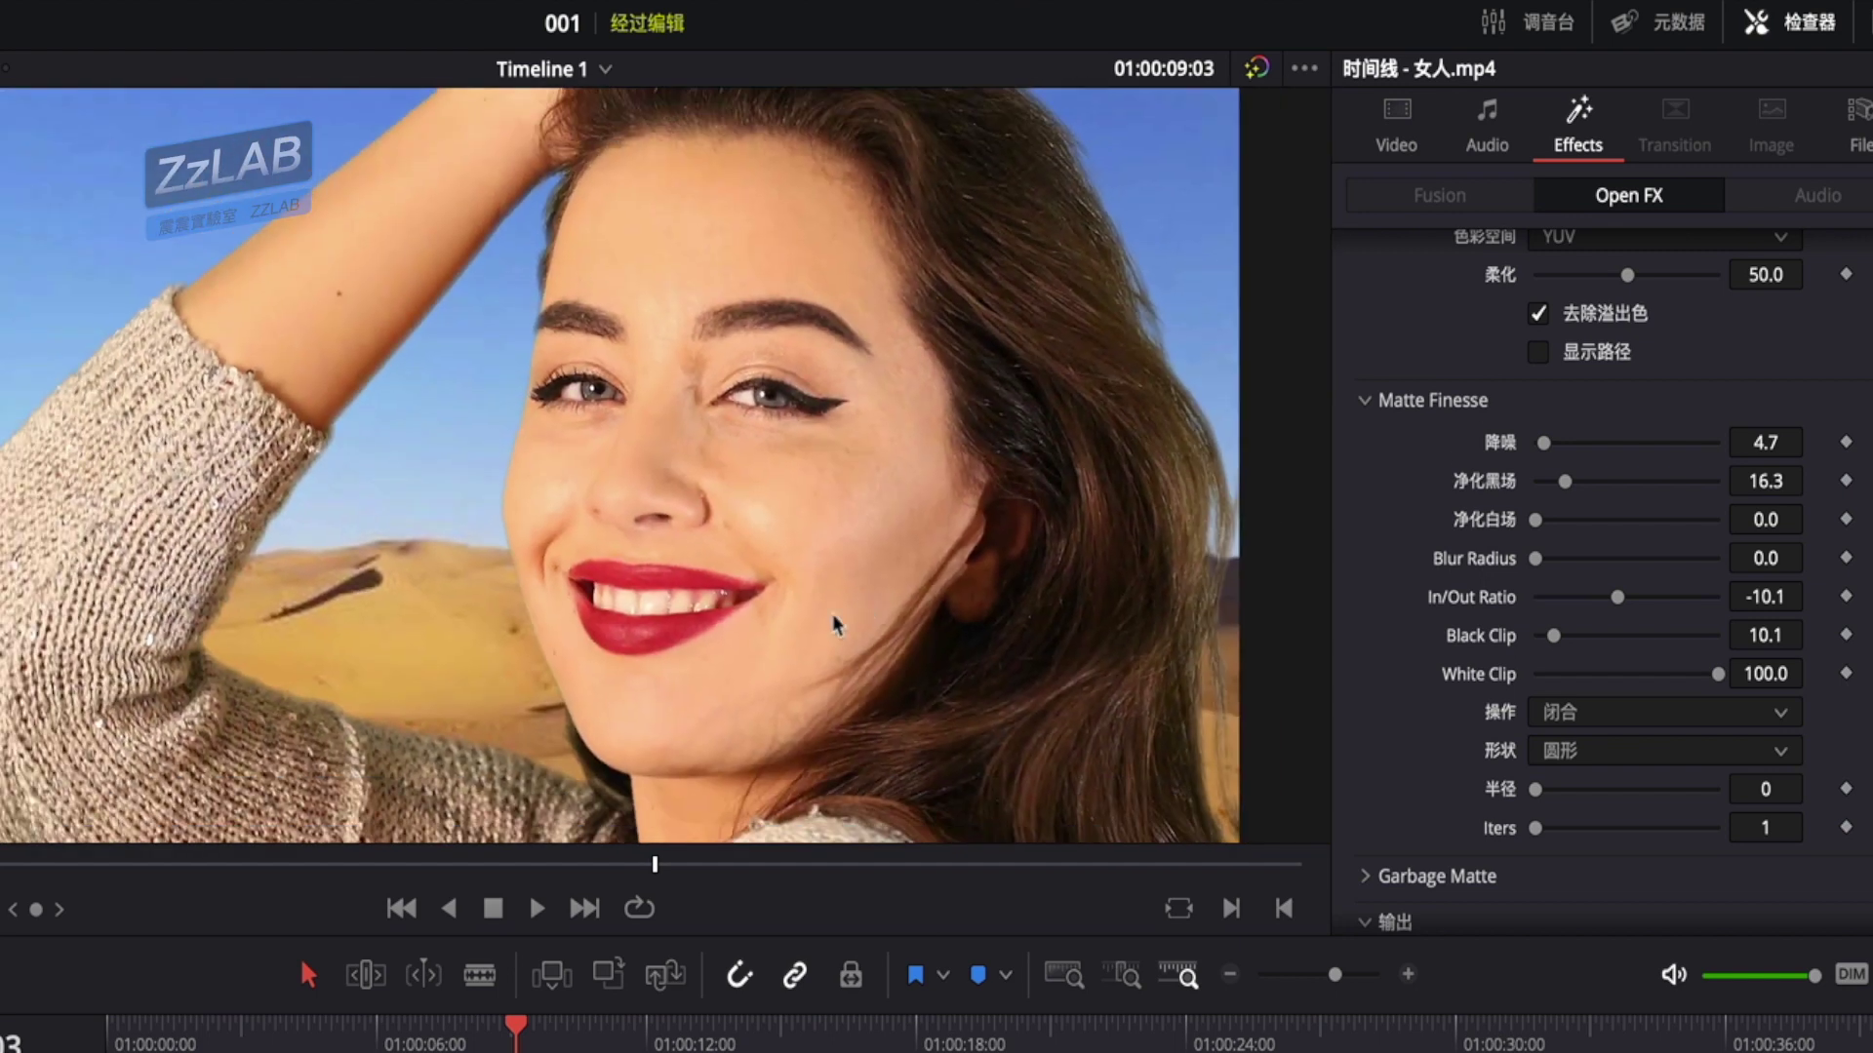
mouse_move(612, 1032)
left_mouse_down()
mouse_move(648, 1036)
mouse_move(610, 1035)
left_mouse_up()
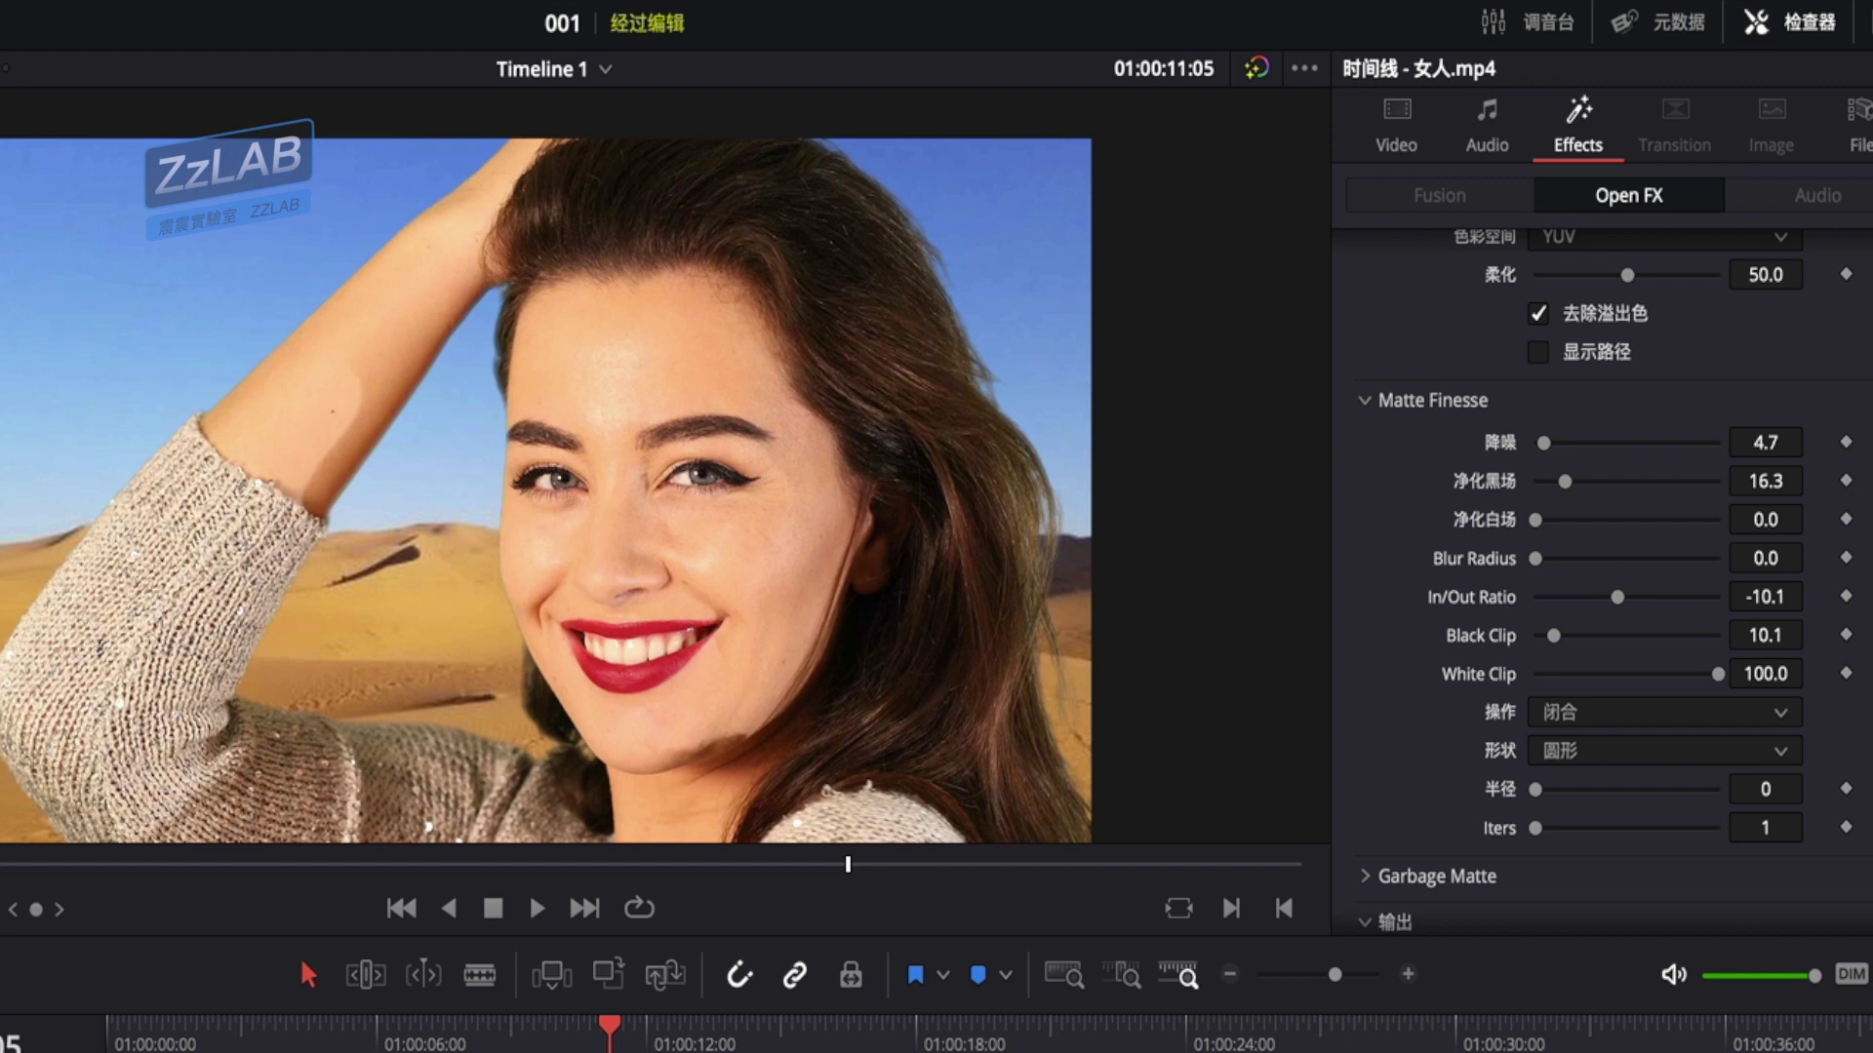
key("shift+6")
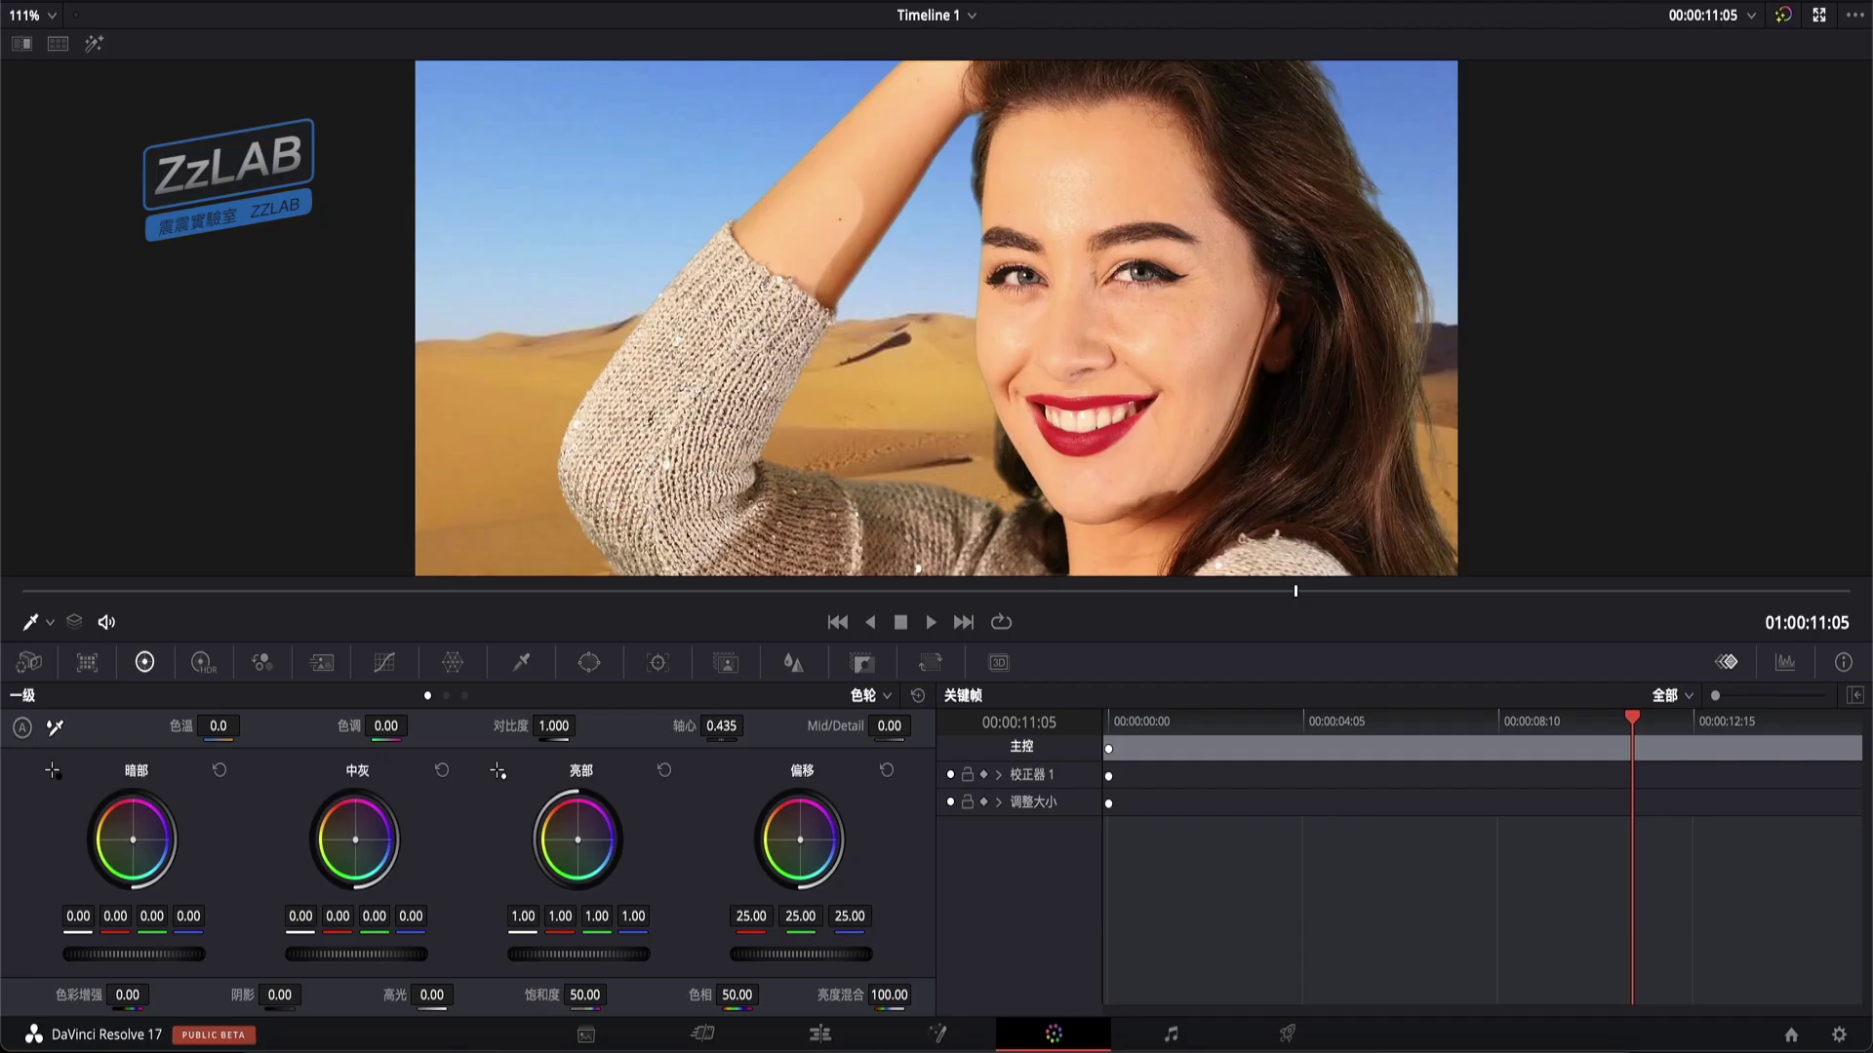
Lift the highlights slightly, darken midtones to -0.01, and warm the offset to 29.80/23.68/17.74
left_click_drag(578, 954, 546, 953)
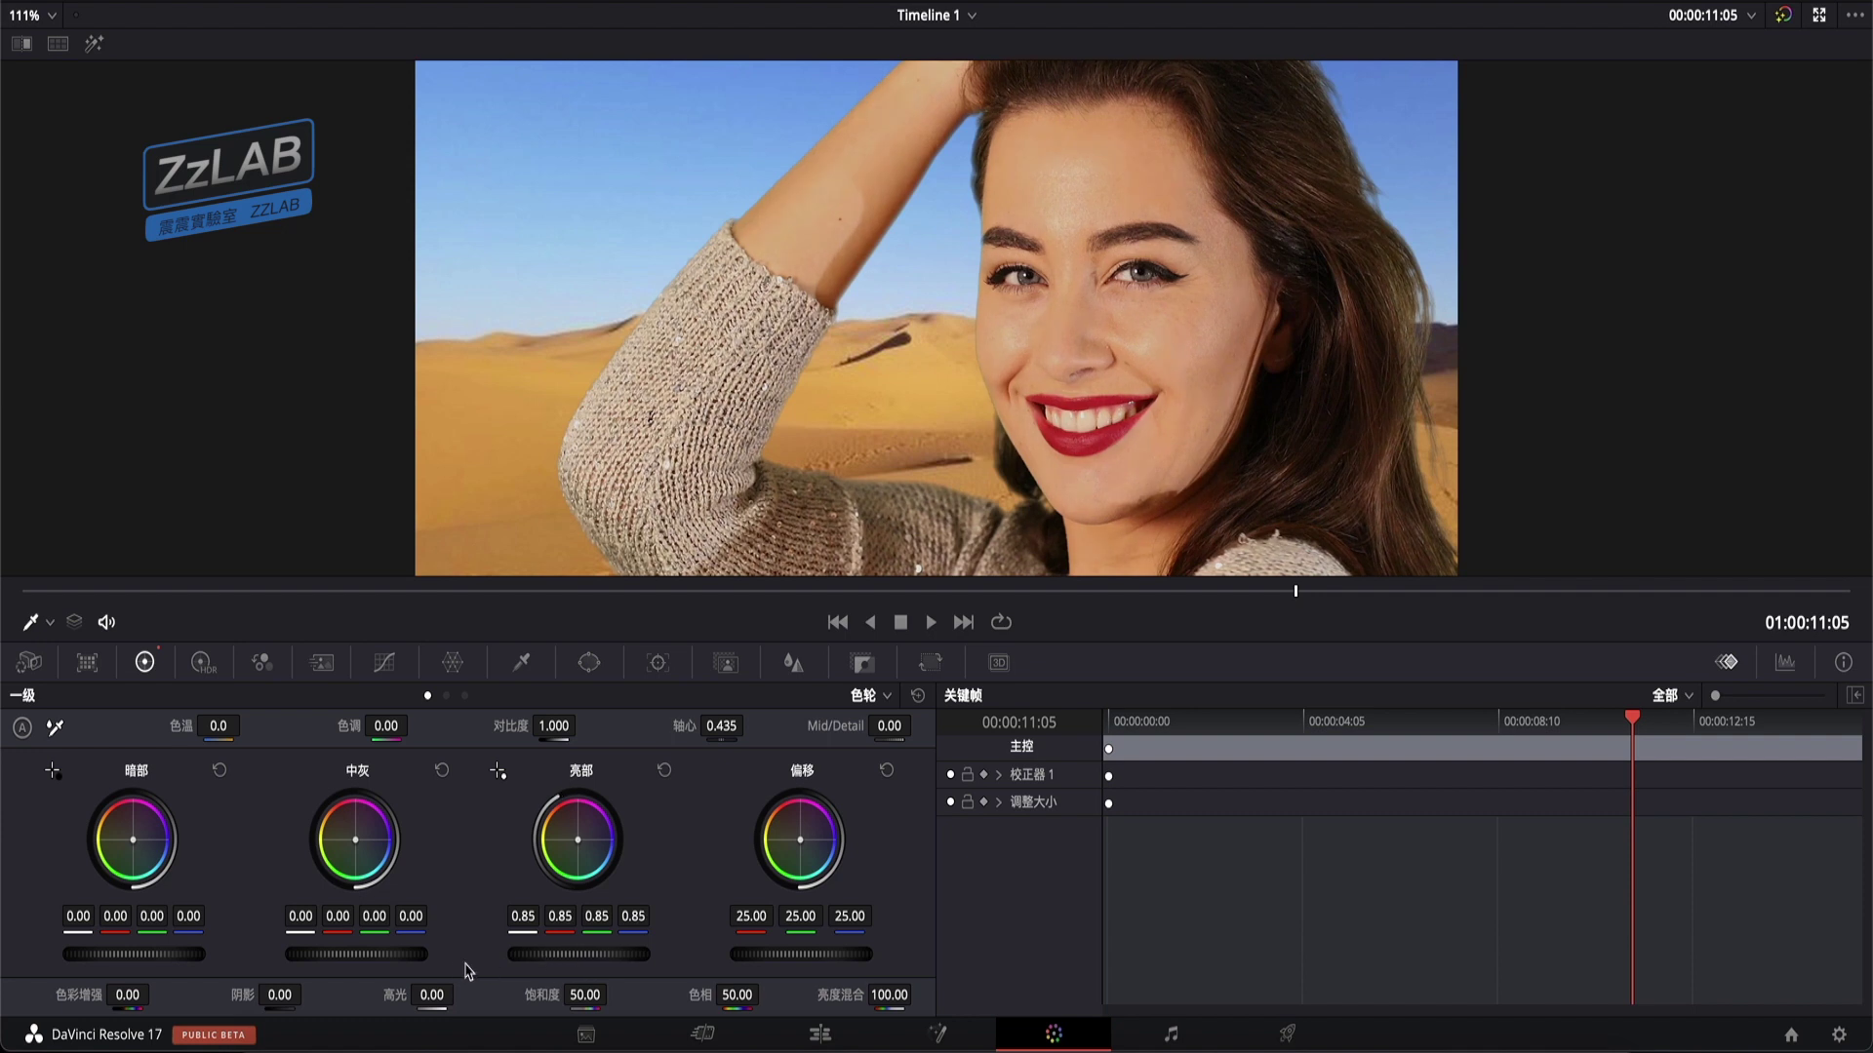
left_click_drag(356, 954, 352, 954)
left_click_drag(799, 840, 798, 836)
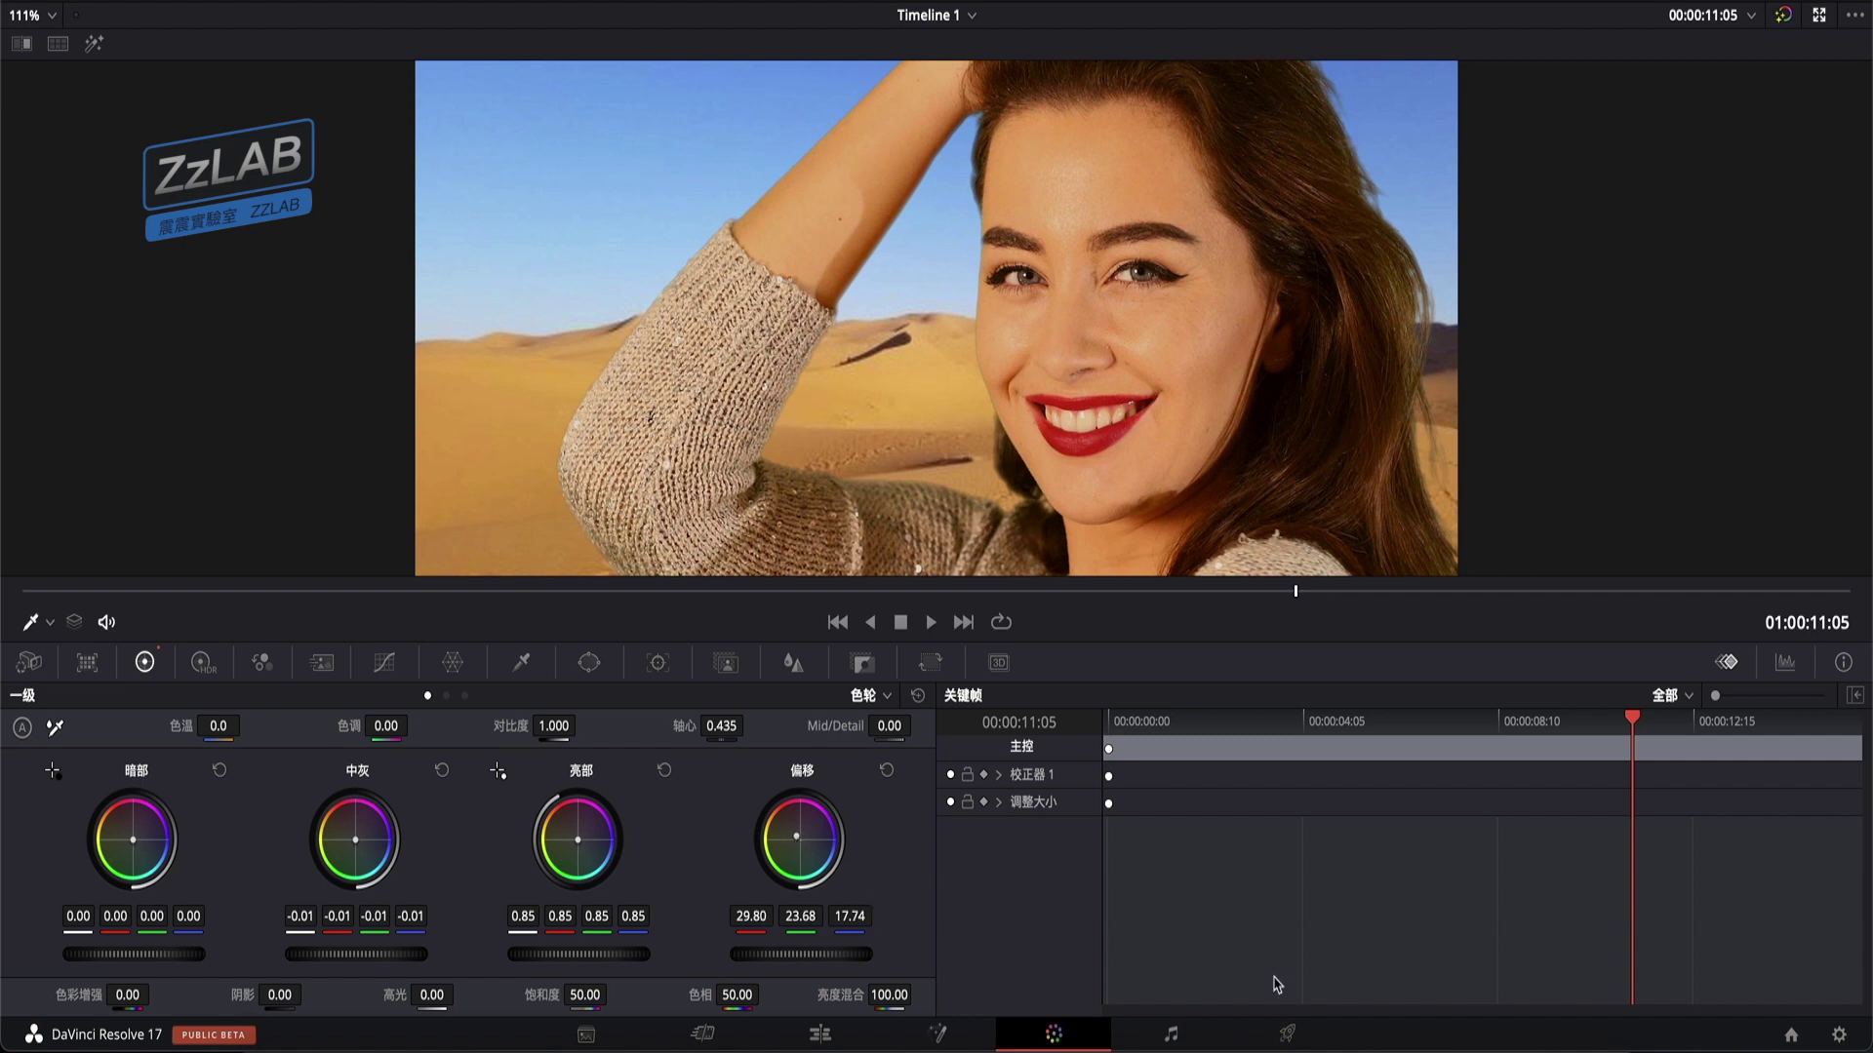
left_click(1289, 1032)
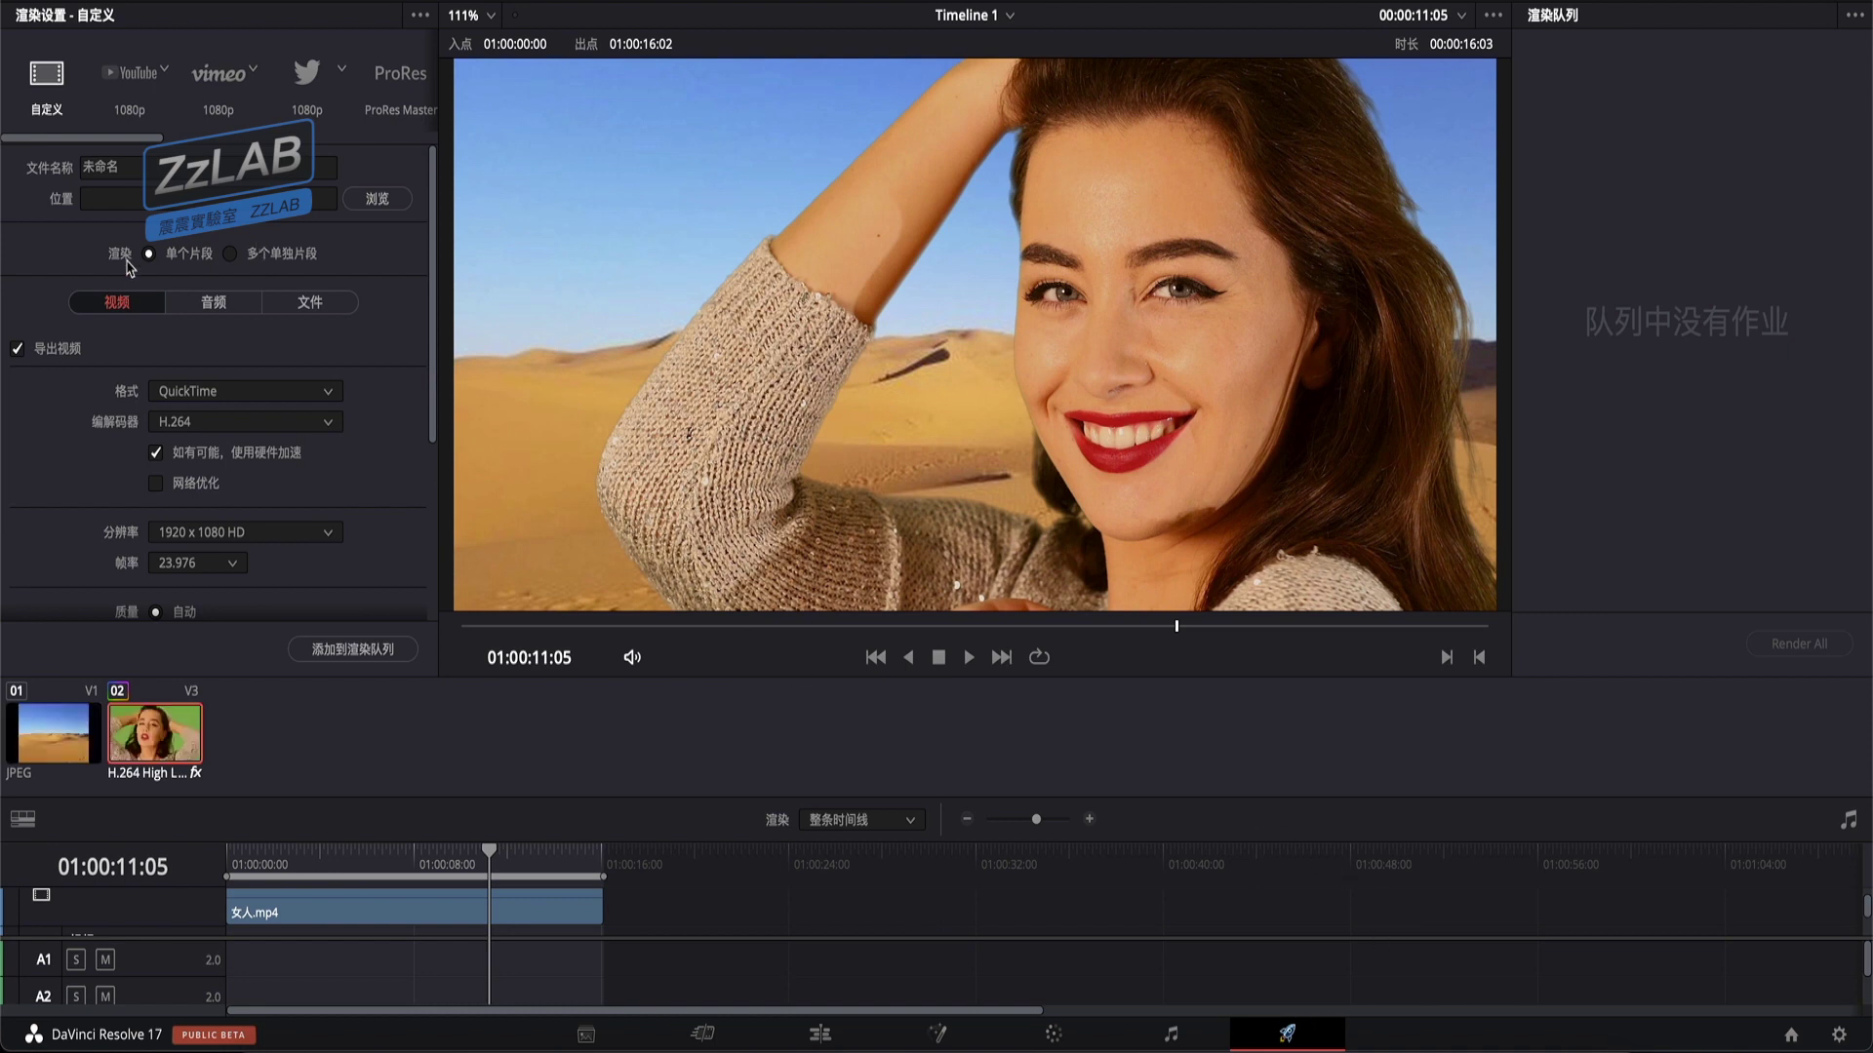
Zoom the Deliver viewer out to 87% to review the QuickTime H.264 1080p render setup
scroll(829, 419, "down", 1)
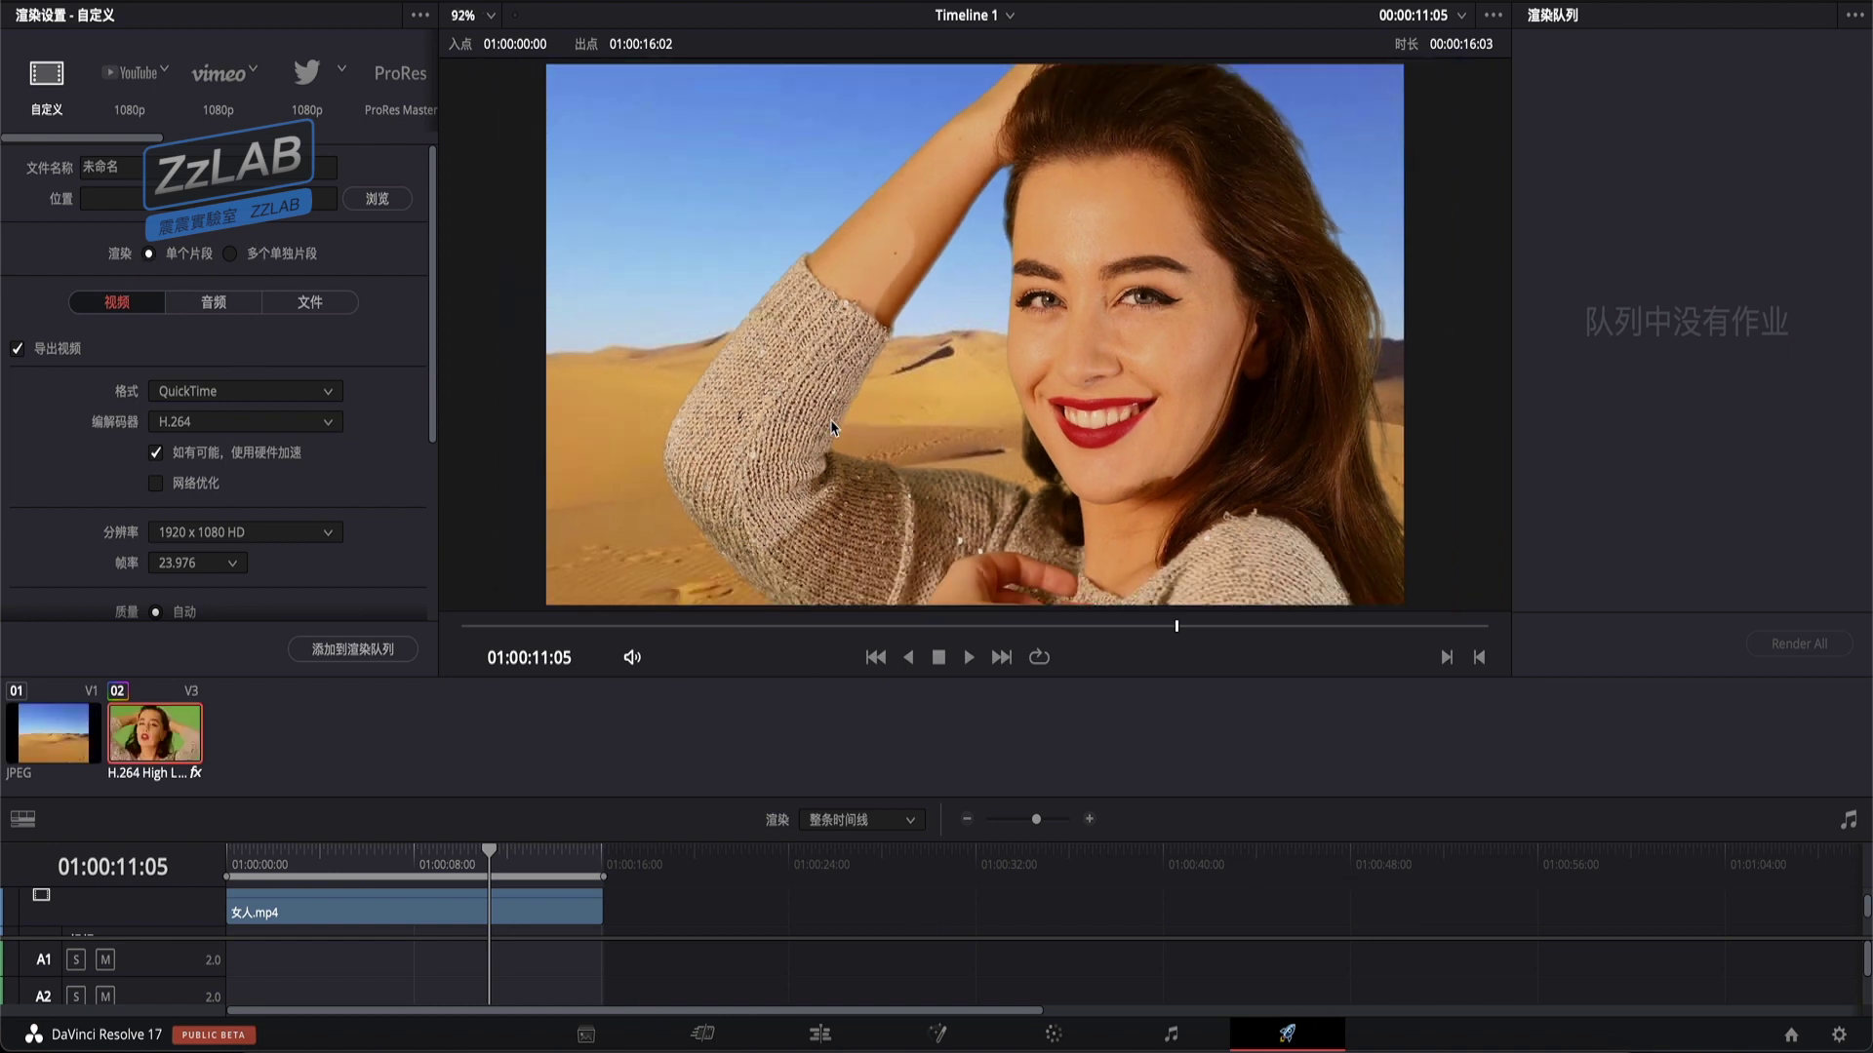
scroll(829, 420, "down", 1)
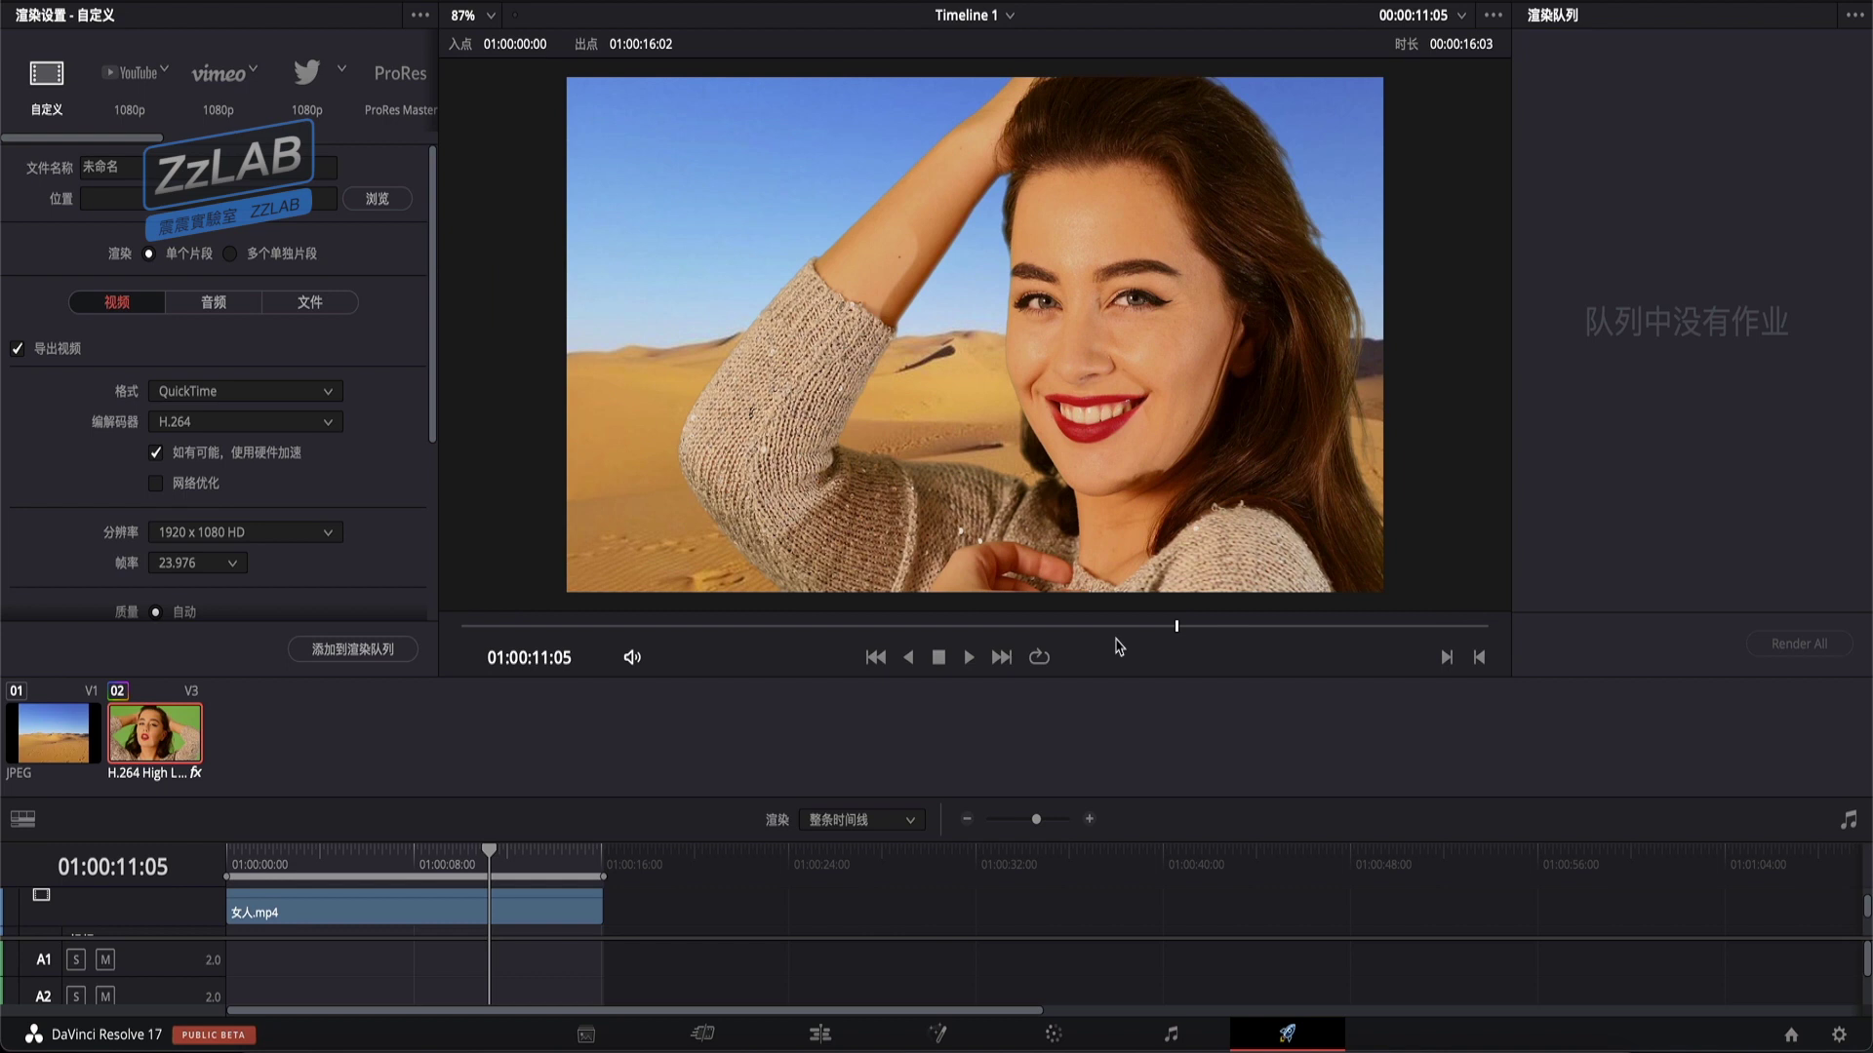